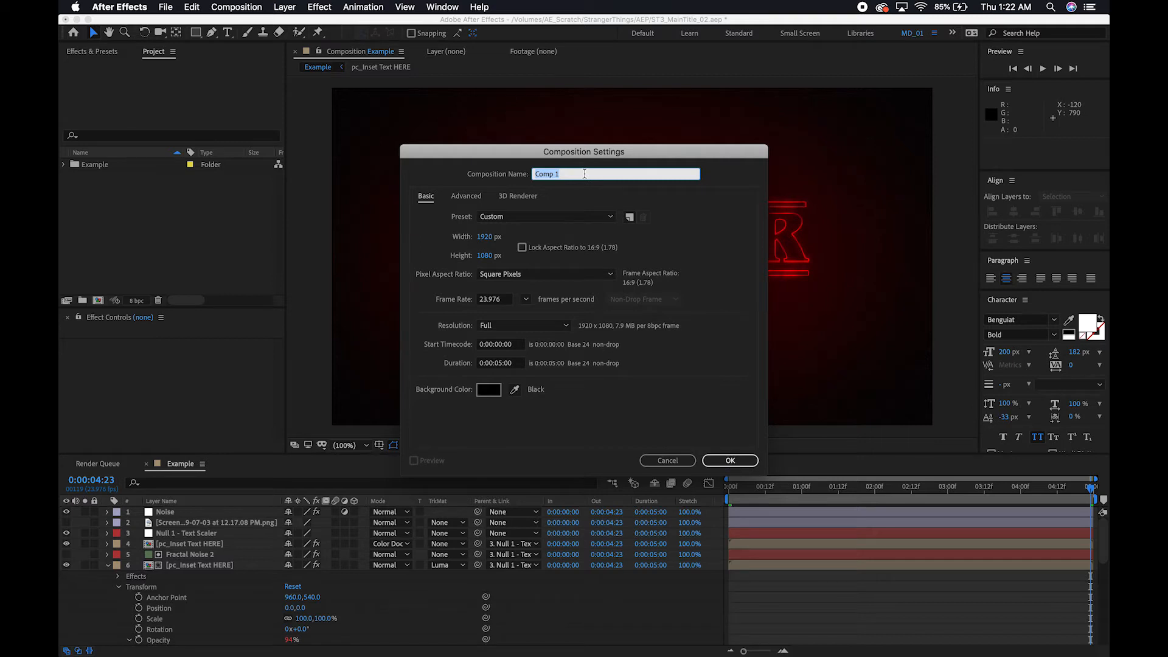
Name the new 1920 x 1080, 23.976 fps composition Main Comp and create it.
{"action": "type", "text": "Main Comp"}
{"action": "left_click", "coordinate": [726, 269]}
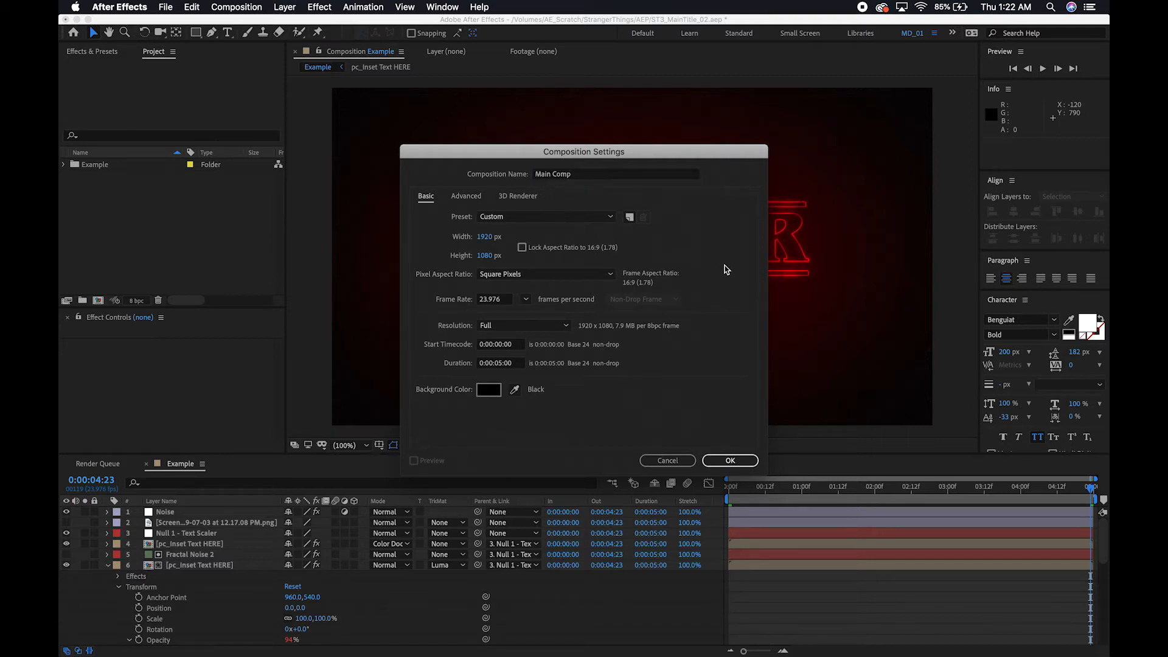
{"action": "left_click", "coordinate": [734, 461]}
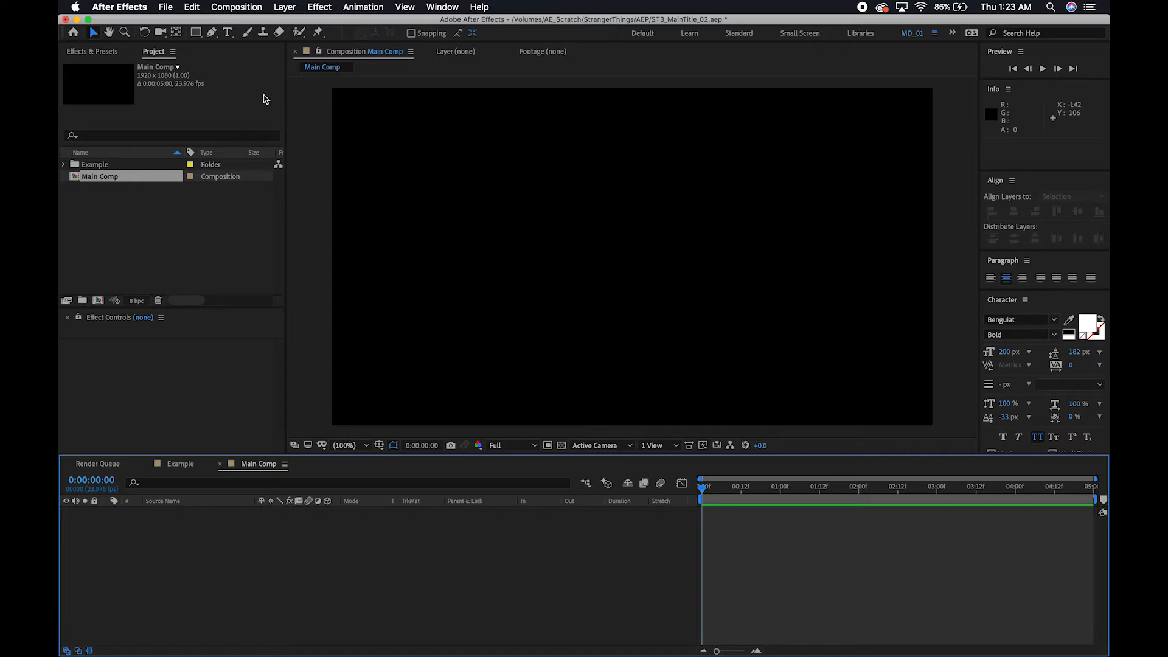
Add a text layer near the middle of Main Comp reading "stranger" on the first line and "thangs" on the second.
{"action": "left_click", "coordinate": [227, 32]}
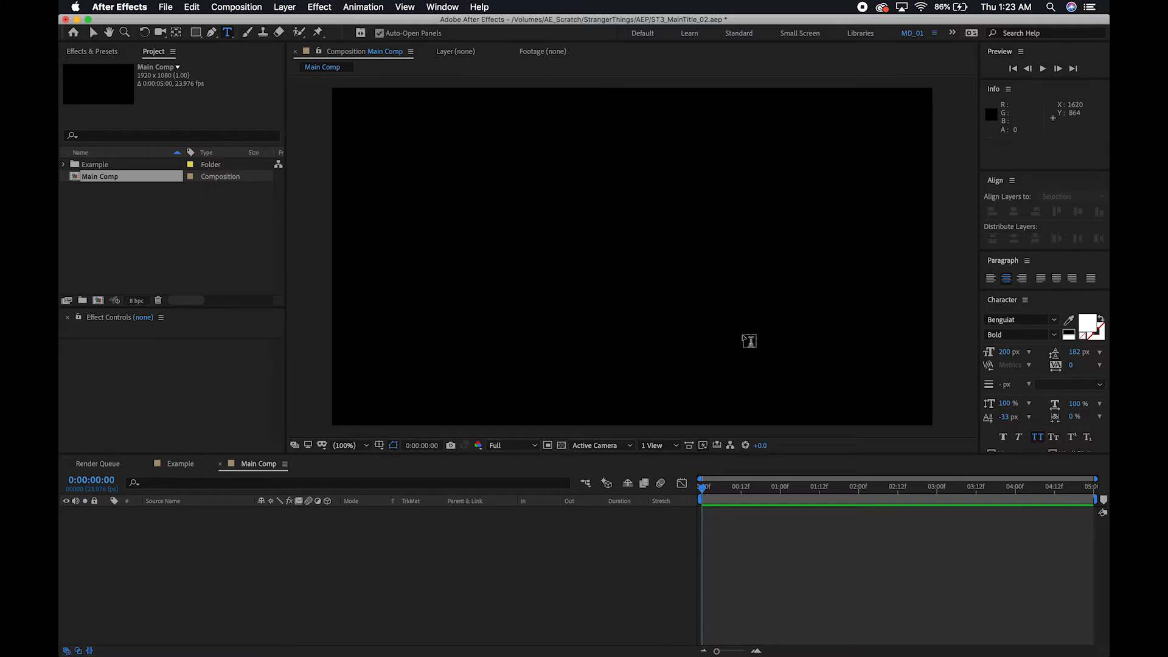
{"action": "left_click", "coordinate": [608, 230]}
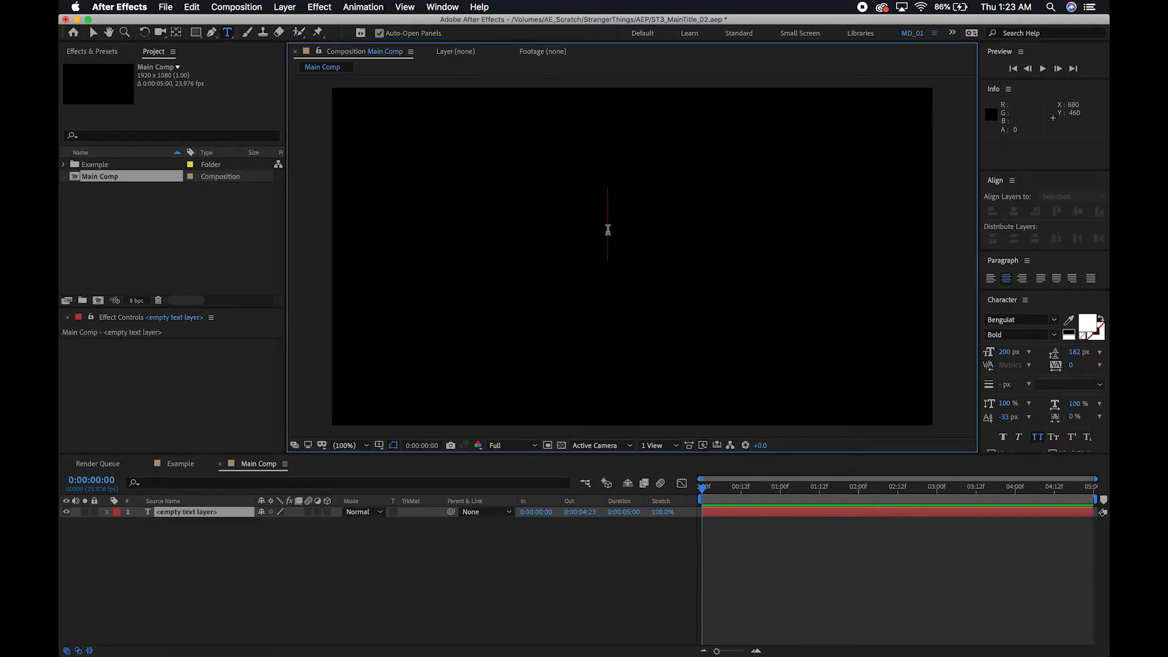
{"action": "type", "text": "stranger"}
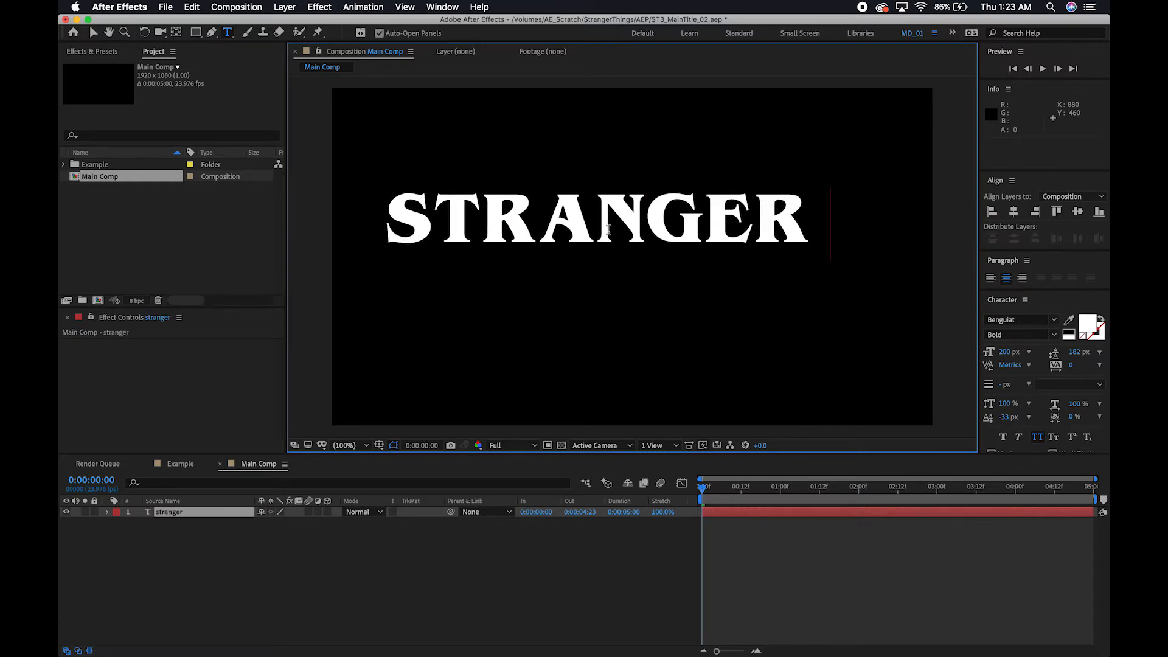
{"action": "key", "text": "Return"}
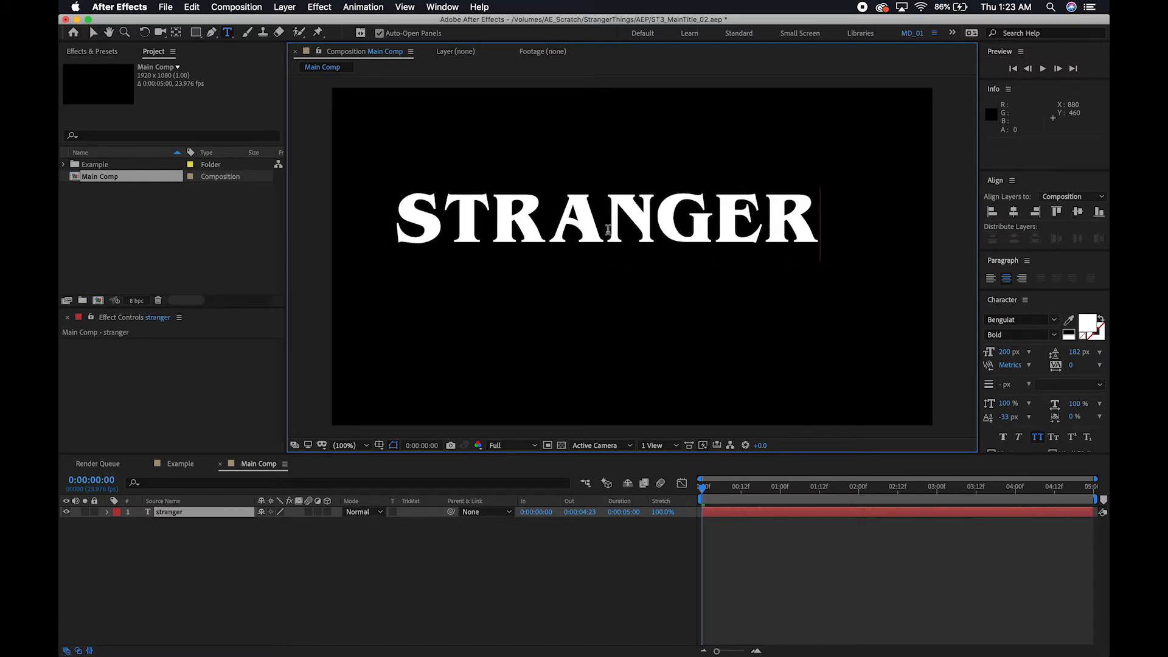
{"action": "type", "text": "thangs"}
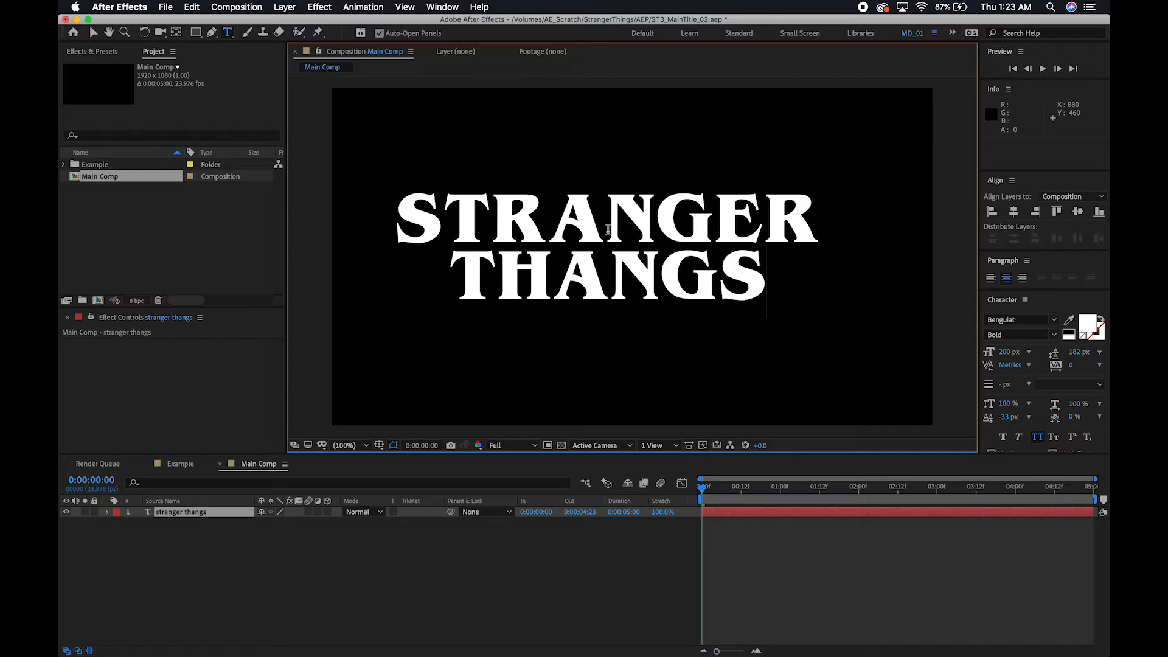
{"action": "key", "text": "Escape"}
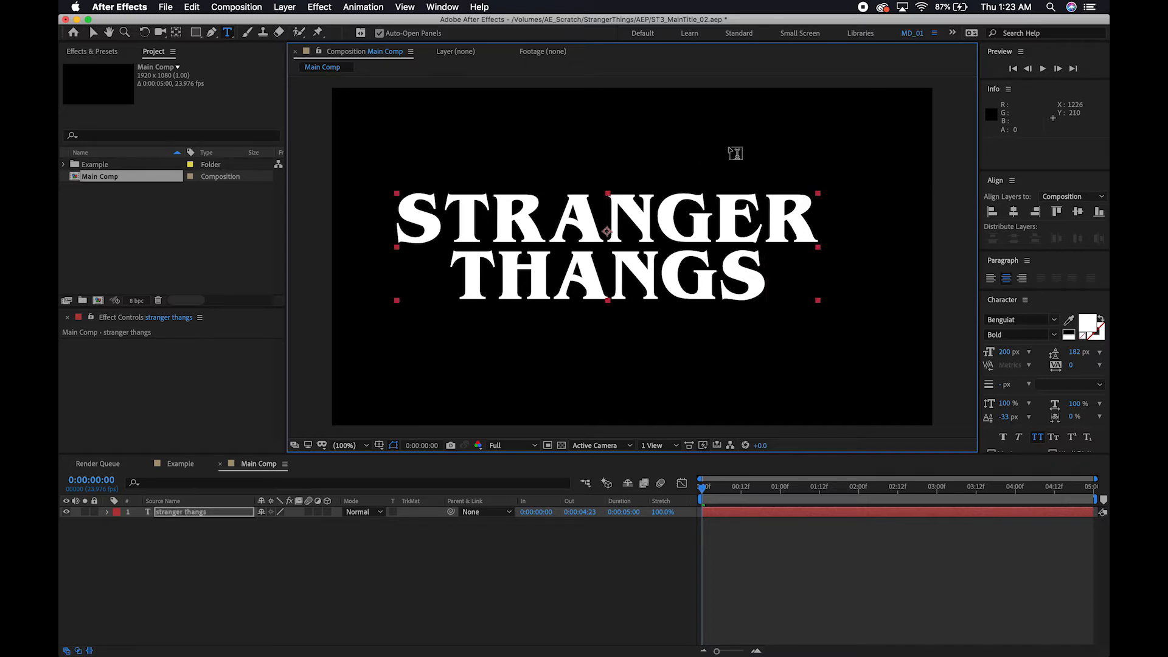
{"action": "key", "text": "v"}
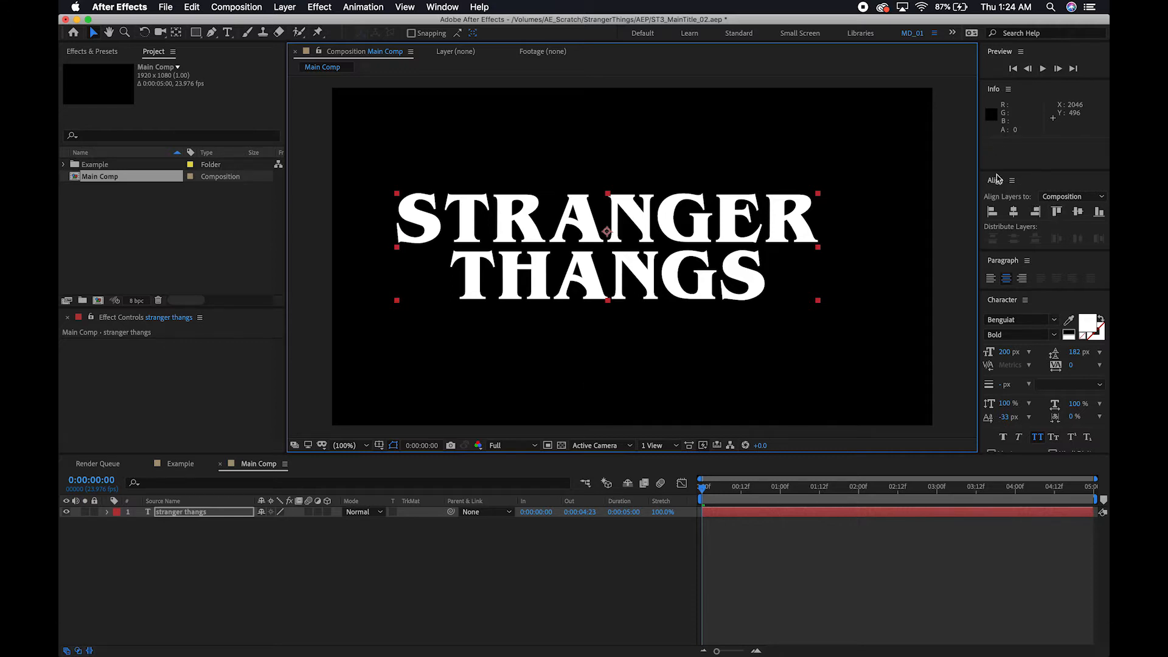
Align the title text to the horizontal and vertical center of the composition.
{"action": "left_click", "coordinate": [443, 8]}
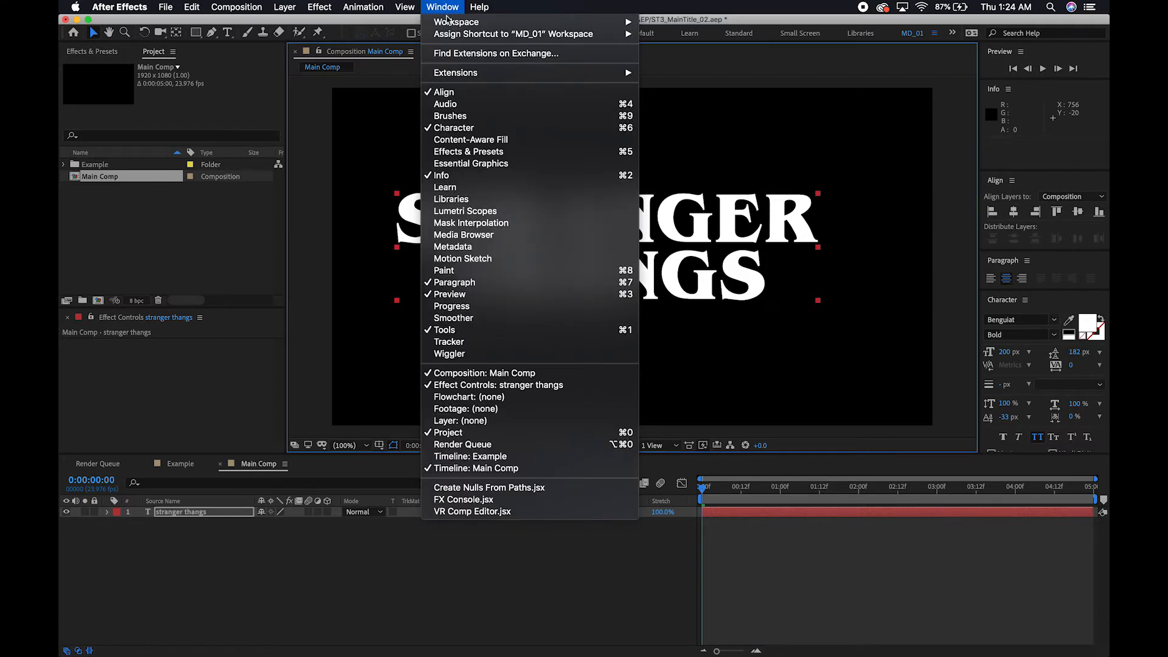
{"action": "left_click", "coordinate": [447, 6]}
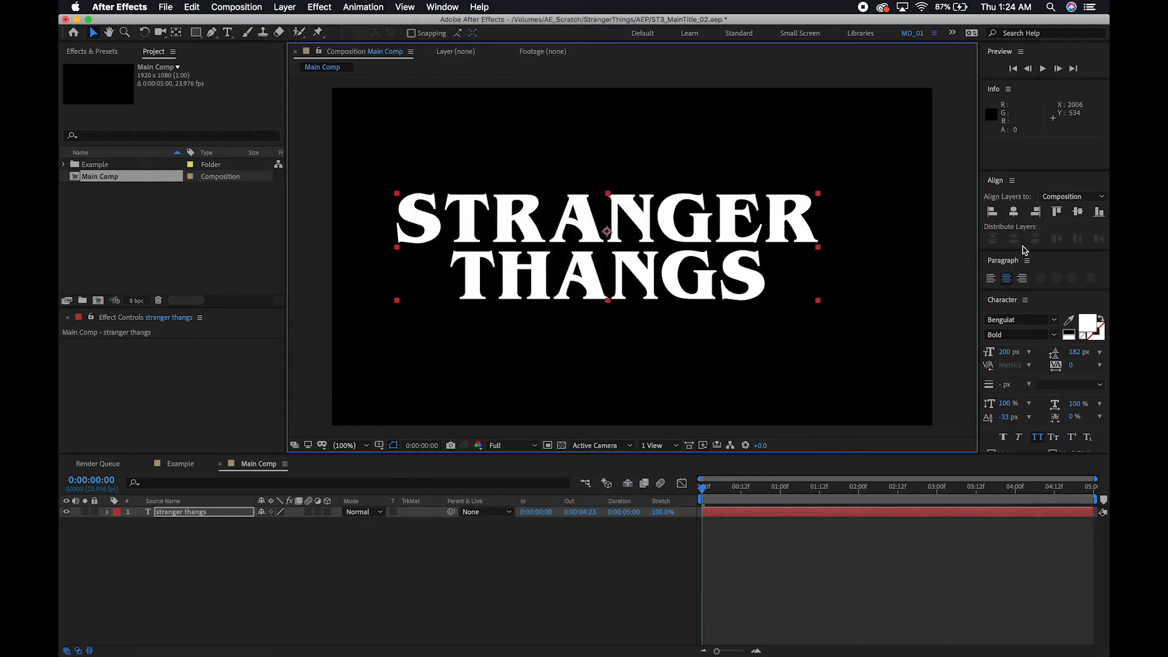
{"action": "left_click", "coordinate": [1014, 212]}
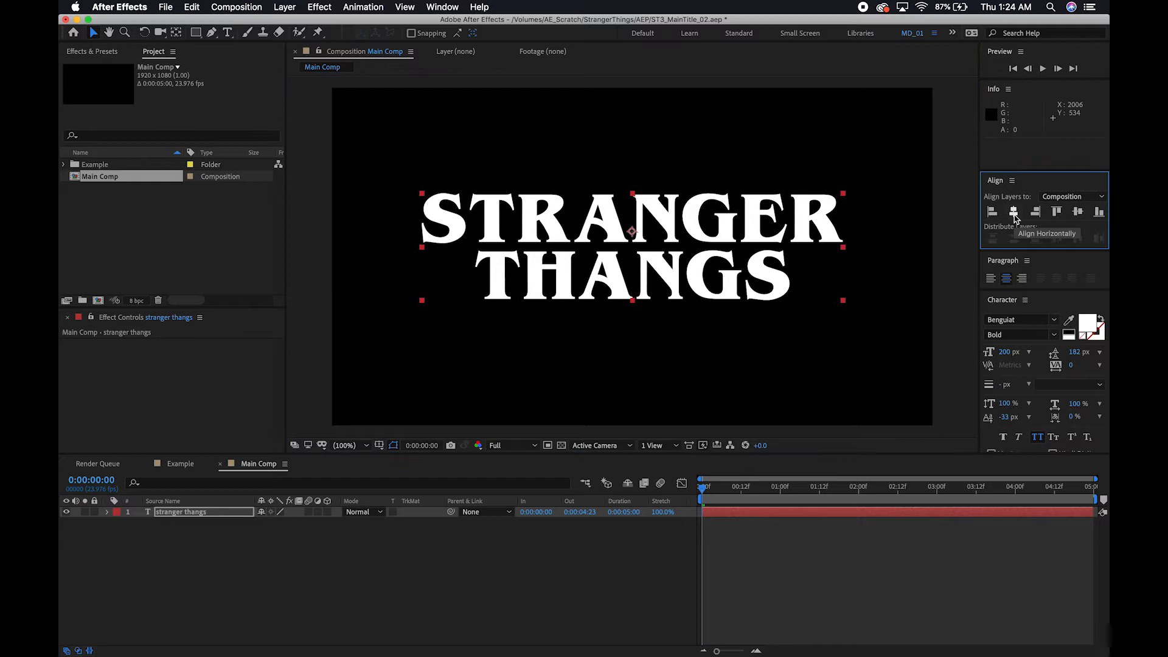
{"action": "left_click", "coordinate": [1077, 211]}
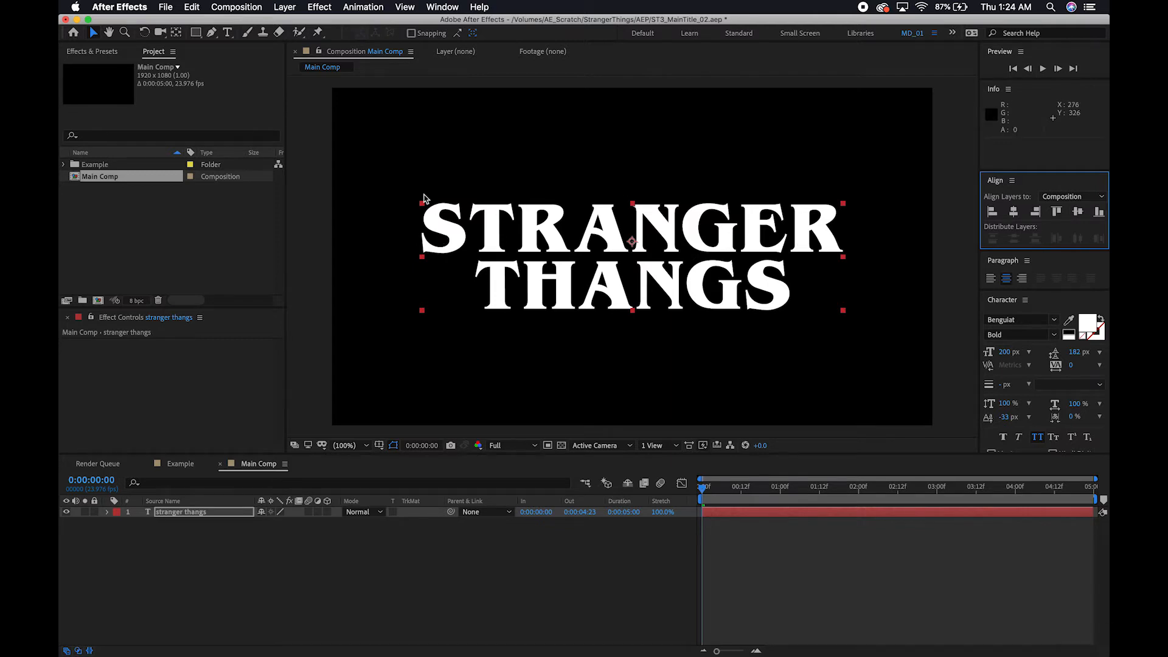
Enlarge the initial S of STRANGER to 250 px and lower its baseline shift to -69 px.
{"action": "double_click", "coordinate": [459, 234]}
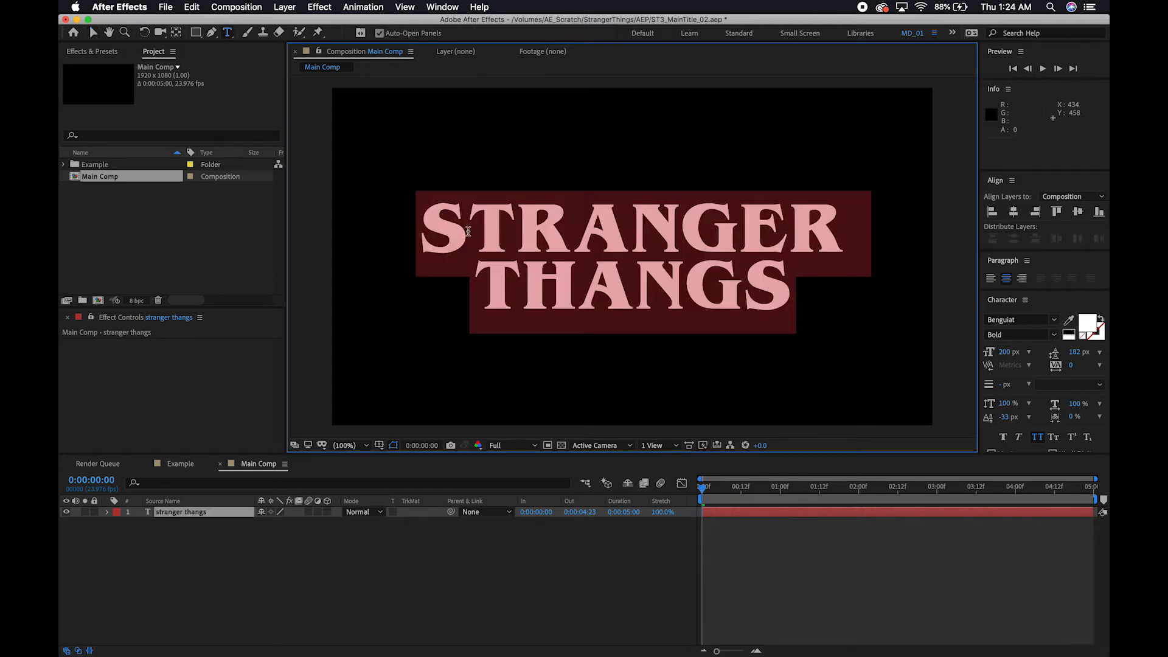
{"action": "left_click", "coordinate": [465, 232]}
{"action": "left_click_drag", "start_coordinate": [466, 231], "coordinate": [407, 230]}
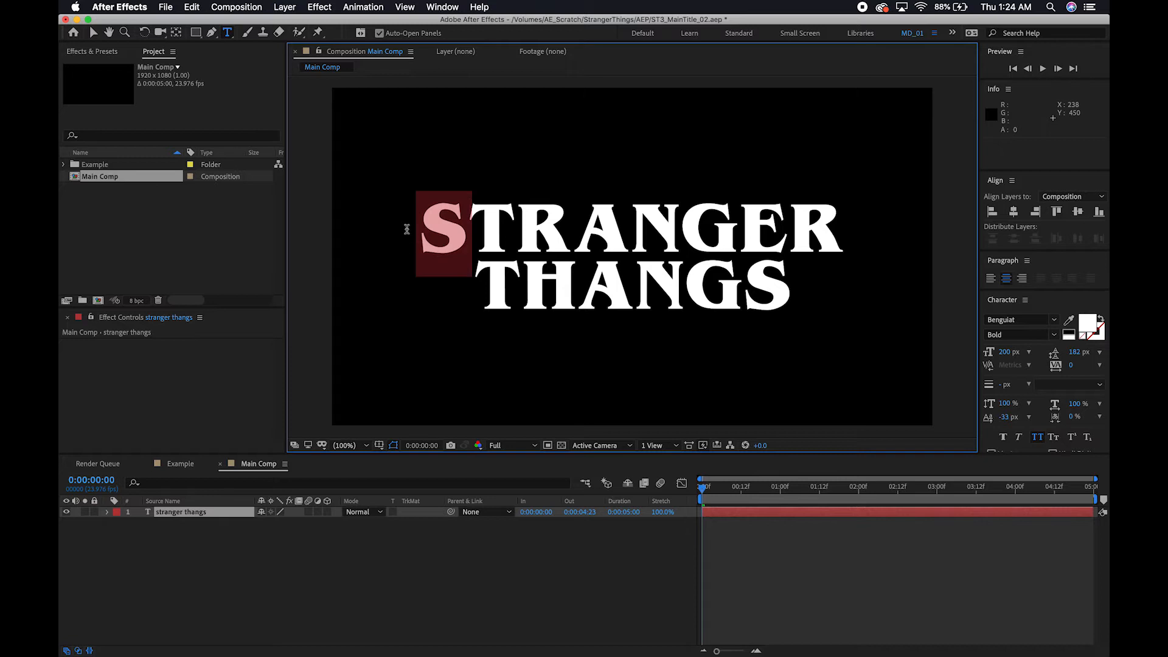
{"action": "left_click", "coordinate": [1006, 353]}
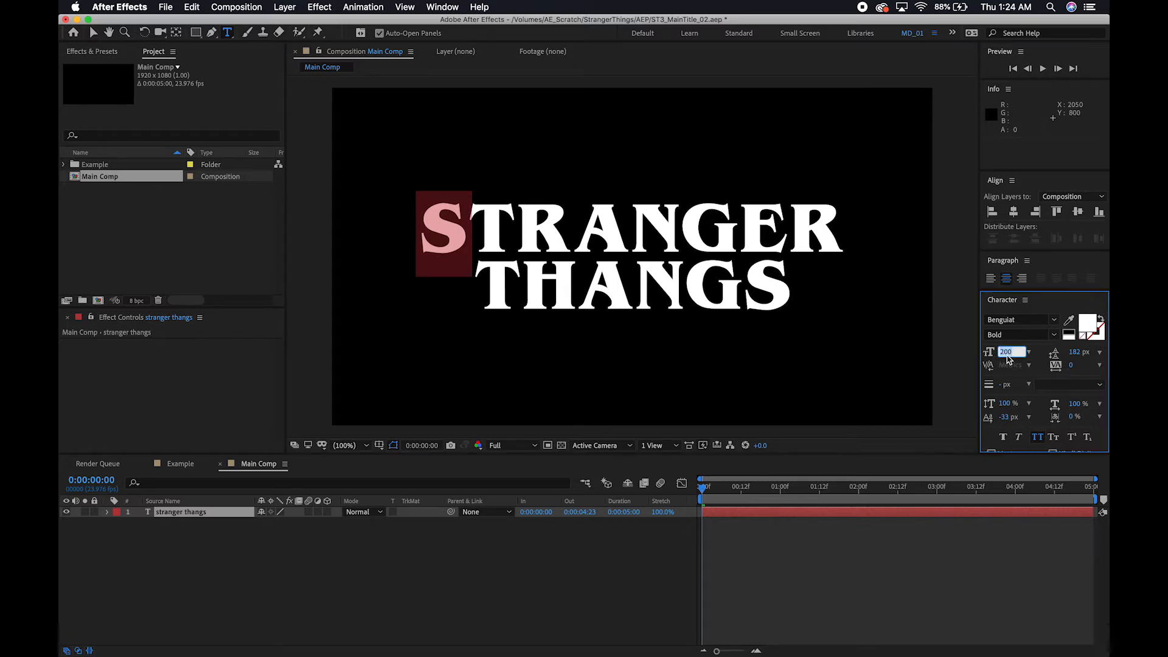
{"action": "type", "text": "22"}
{"action": "key", "text": "BackSpace"}
{"action": "type", "text": "50"}
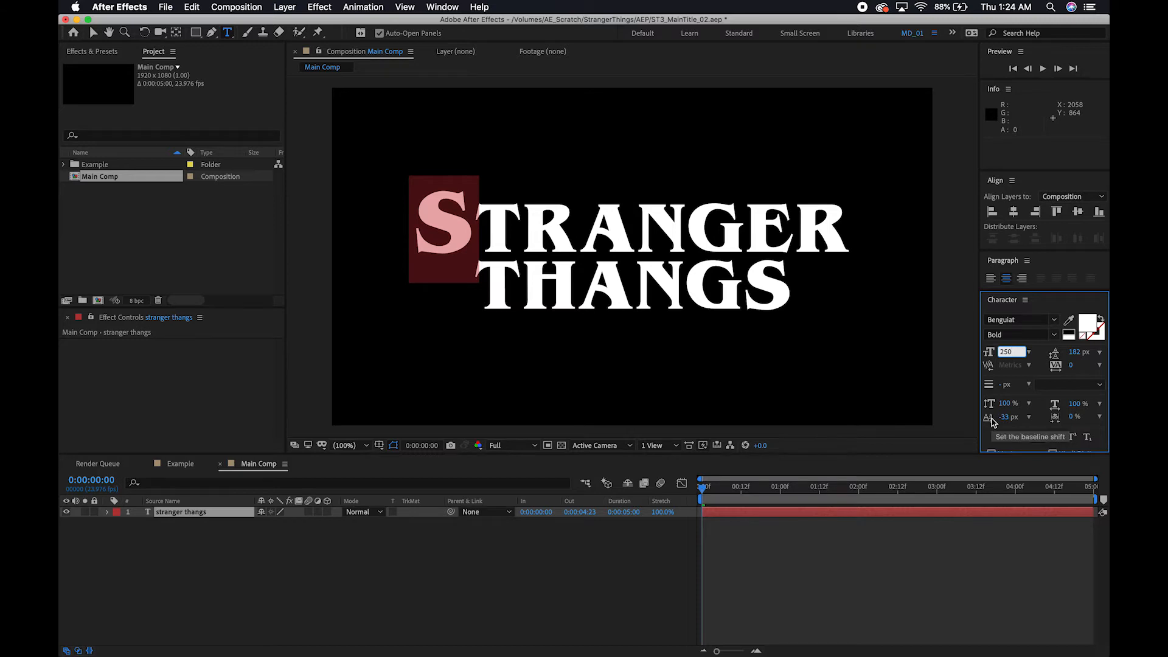
{"action": "left_click_drag", "start_coordinate": [1004, 420], "coordinate": [977, 418]}
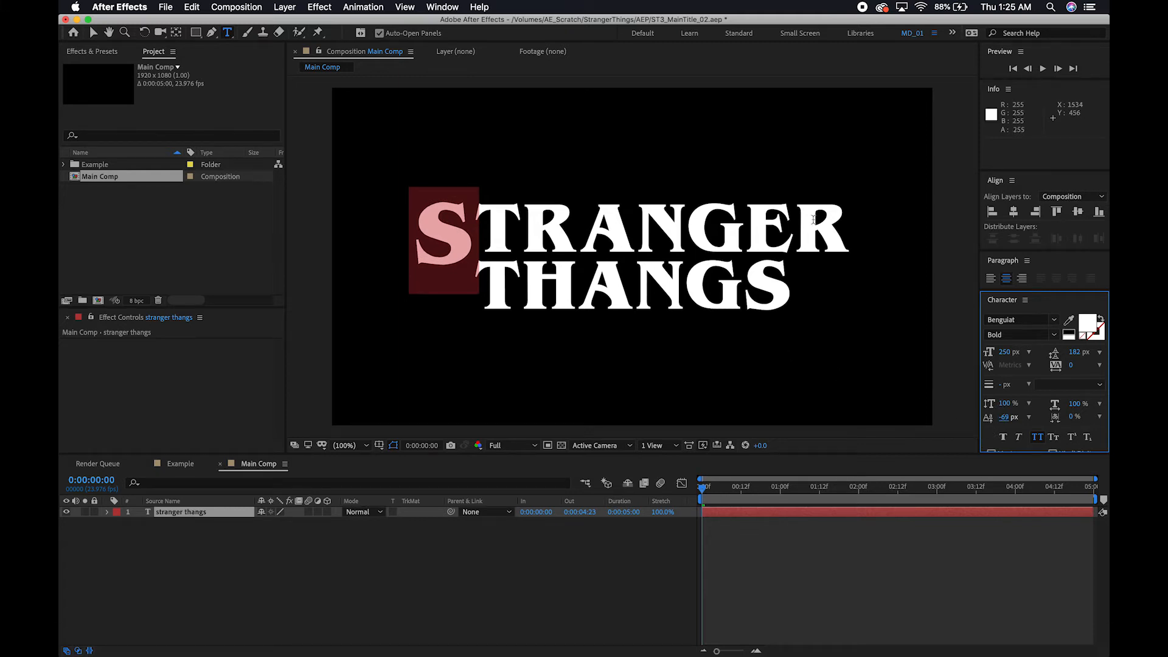
Enlarge the final R of STRANGER to 250 px and lower its baseline shift to -65 px.
{"action": "left_click_drag", "start_coordinate": [799, 225], "coordinate": [858, 230]}
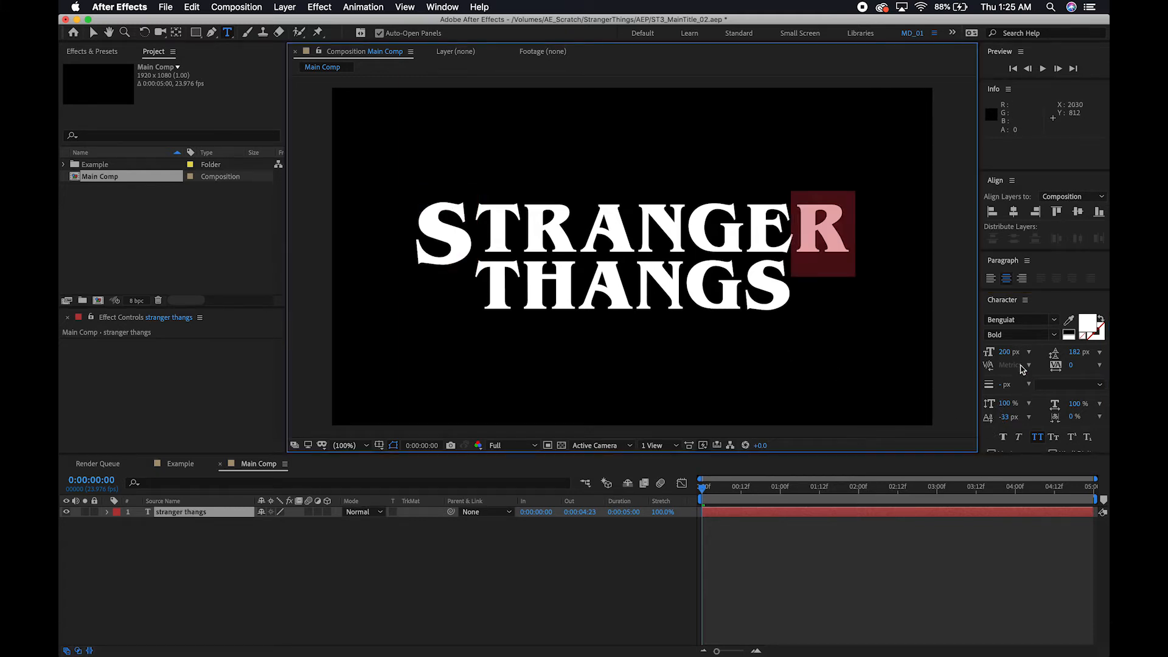
{"action": "left_click", "coordinate": [1004, 352]}
{"action": "type", "text": "25"}
{"action": "key", "text": "Return"}
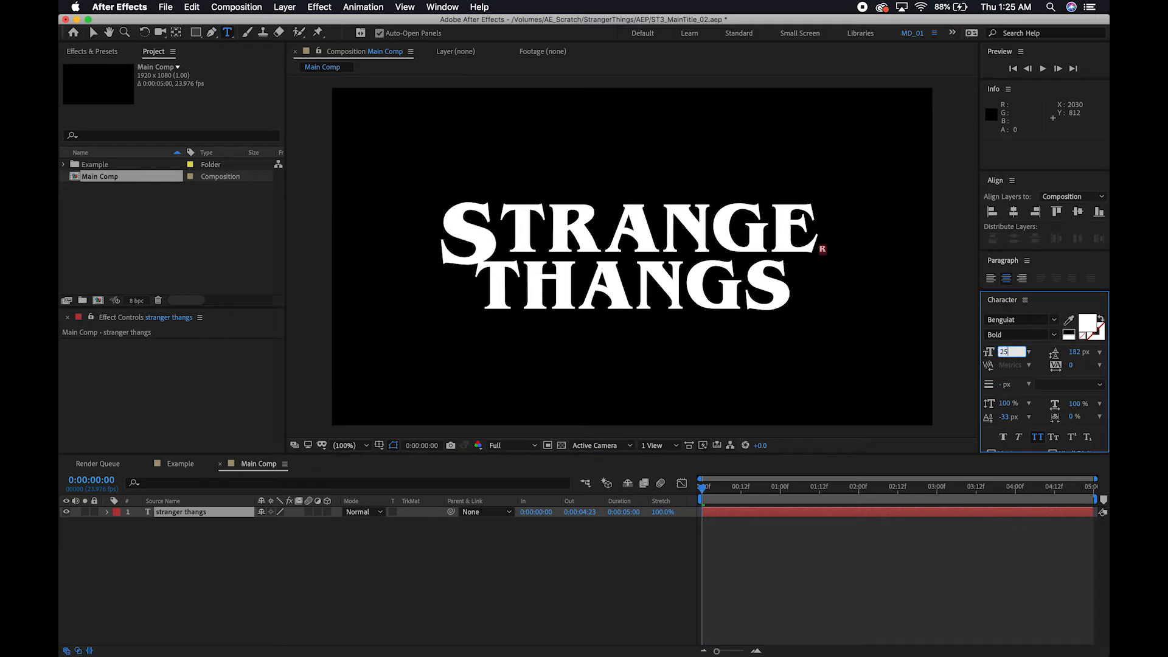
{"action": "type", "text": "0"}
{"action": "key", "text": "Return"}
{"action": "left_click", "coordinate": [1004, 419]}
{"action": "left_click_drag", "start_coordinate": [1004, 419], "coordinate": [986, 424]}
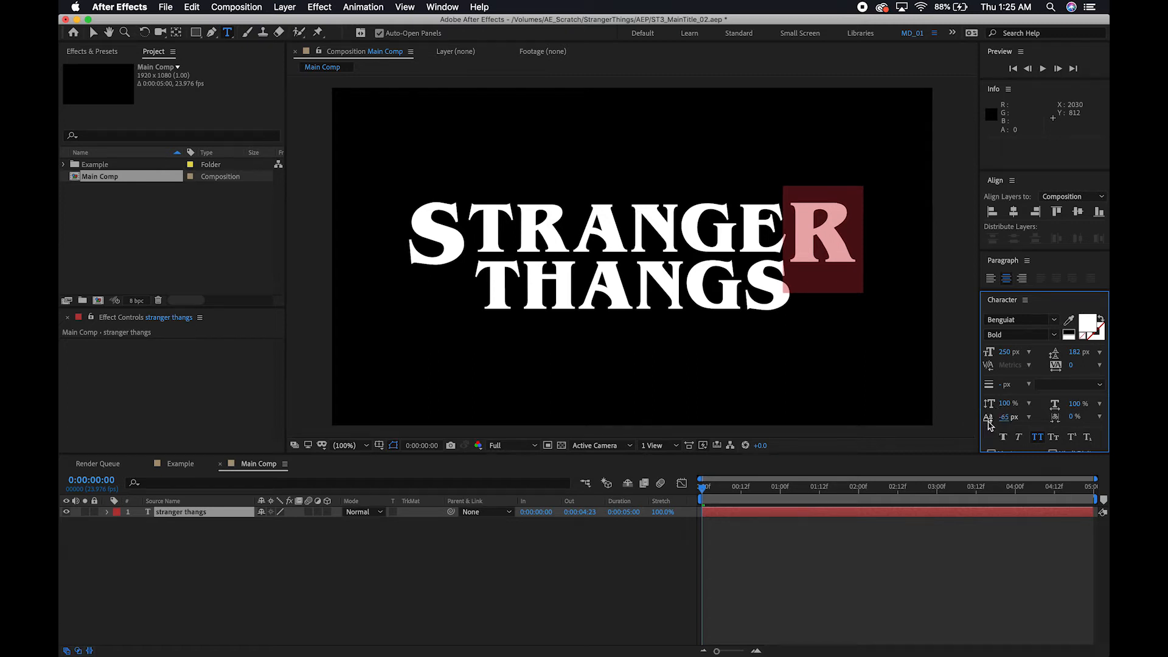
{"action": "key", "text": "Escape"}
{"action": "left_click", "coordinate": [311, 560]}
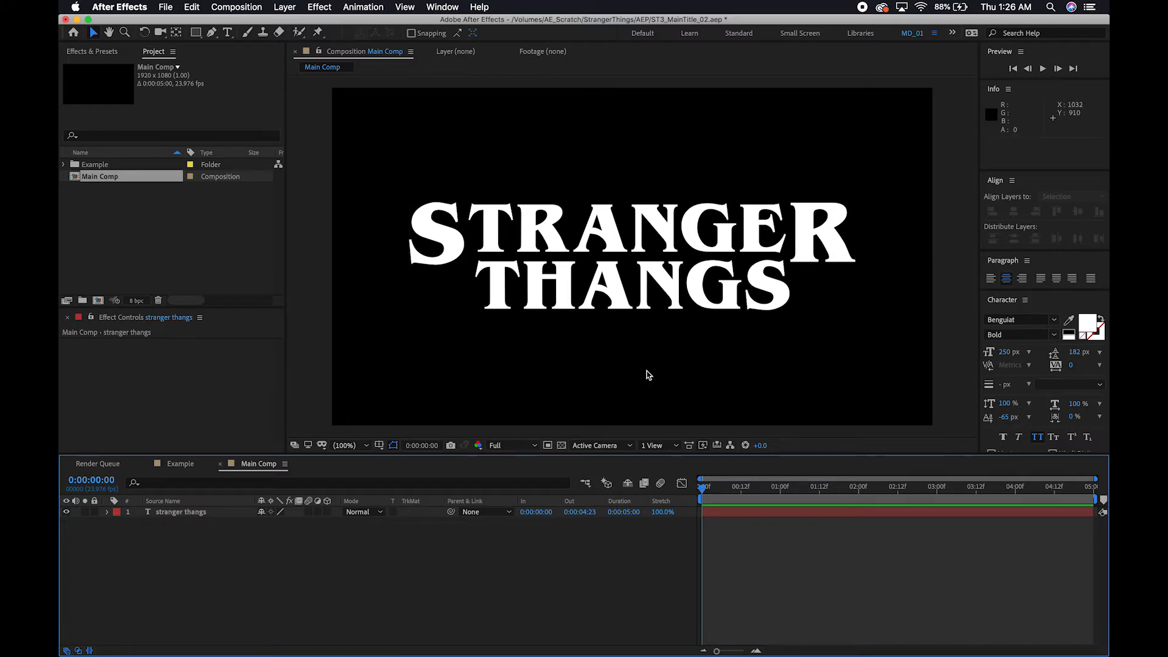
Pre-compose the stranger thangs text layer as pc_LiveText, moving all attributes into the new composition.
{"action": "left_click", "coordinate": [187, 516]}
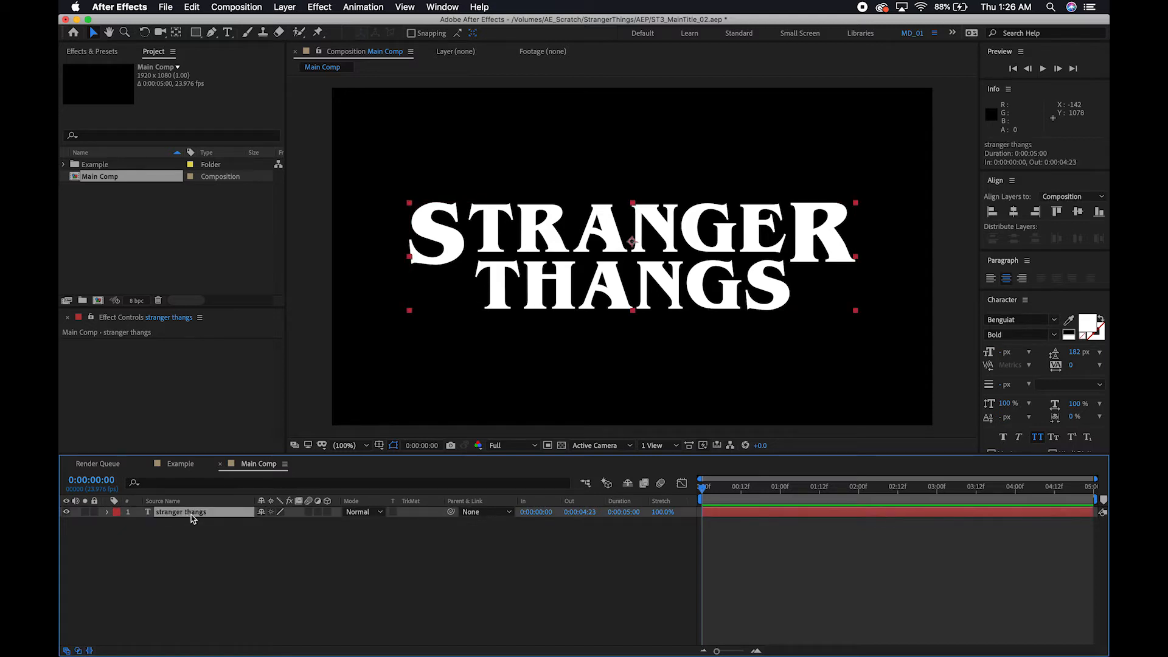
{"action": "left_click", "coordinate": [284, 7]}
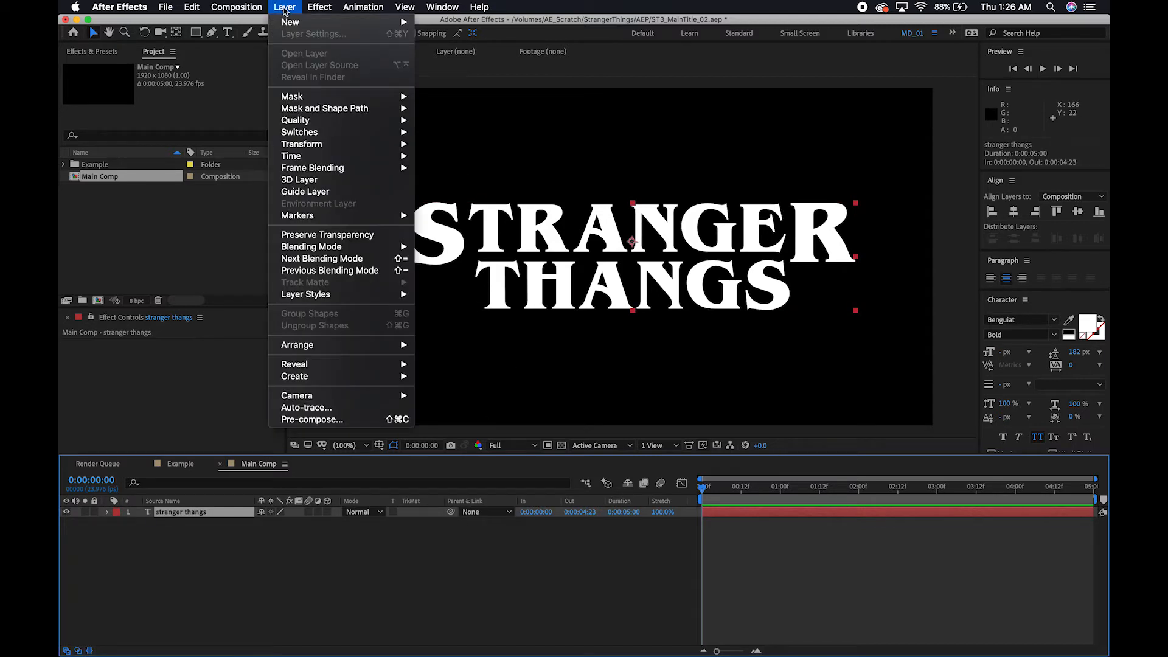
{"action": "left_click", "coordinate": [334, 420]}
{"action": "type", "text": "pc_LiveText"}
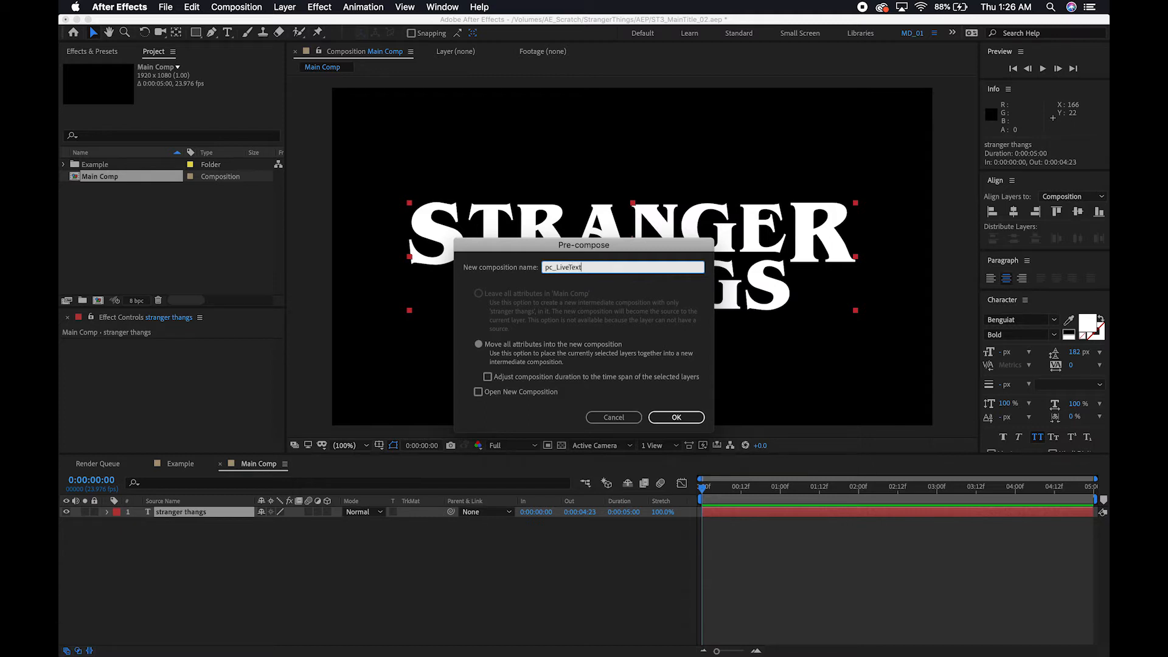
{"action": "left_click", "coordinate": [675, 419]}
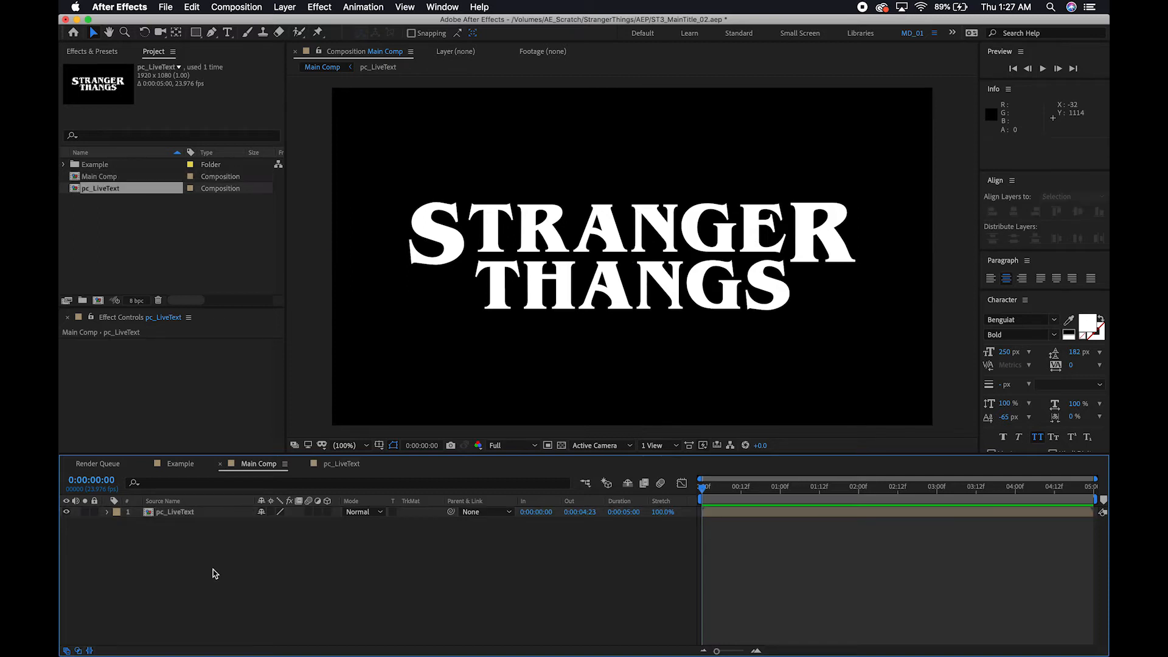
Open the pc_LiveText composition and add a Color Overlay layer style to its text layer.
{"action": "left_click", "coordinate": [185, 517]}
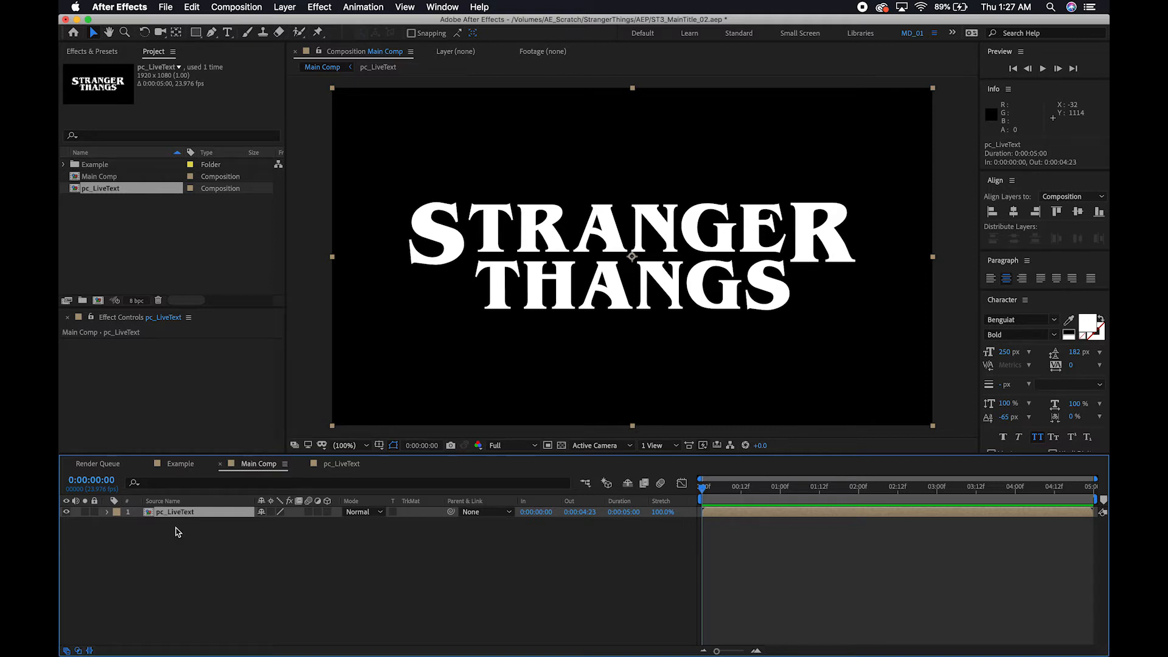
{"action": "double_click", "coordinate": [174, 513]}
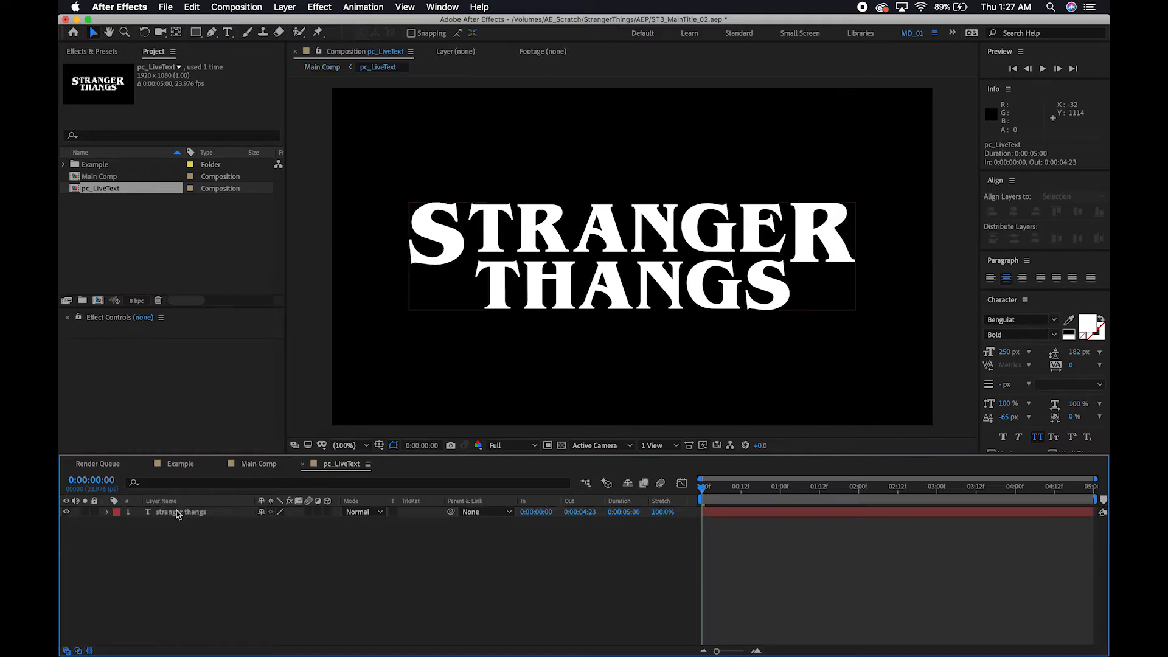
{"action": "left_click", "coordinate": [179, 515]}
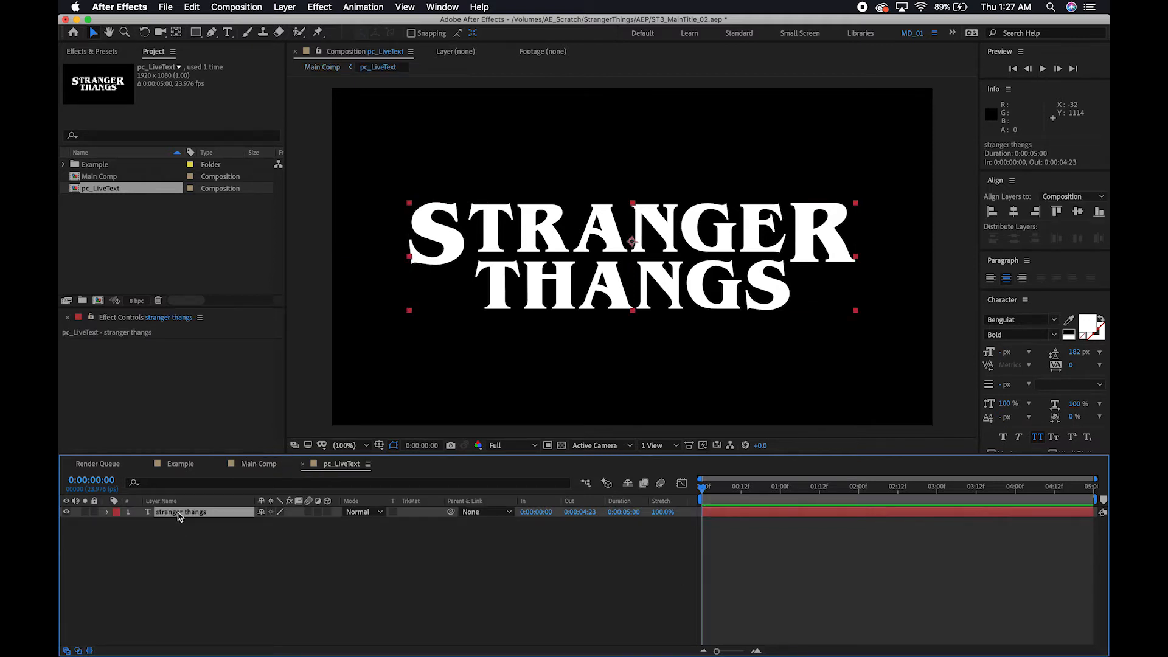
{"action": "right_click", "coordinate": [179, 516]}
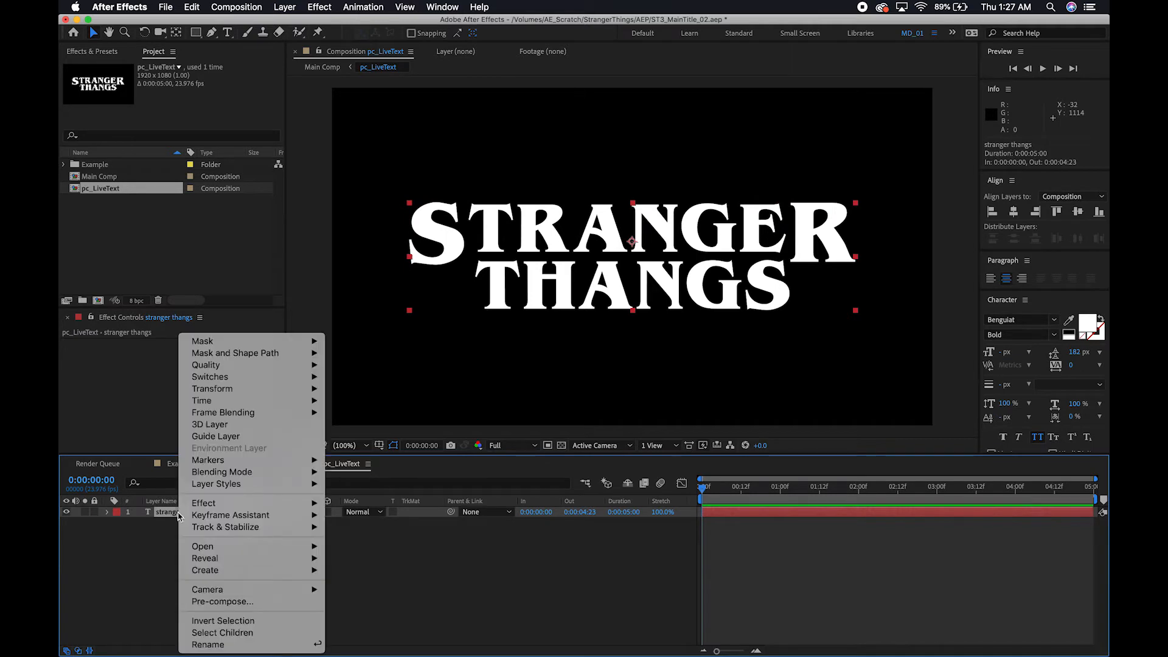
{"action": "mouse_move", "coordinate": [243, 488]}
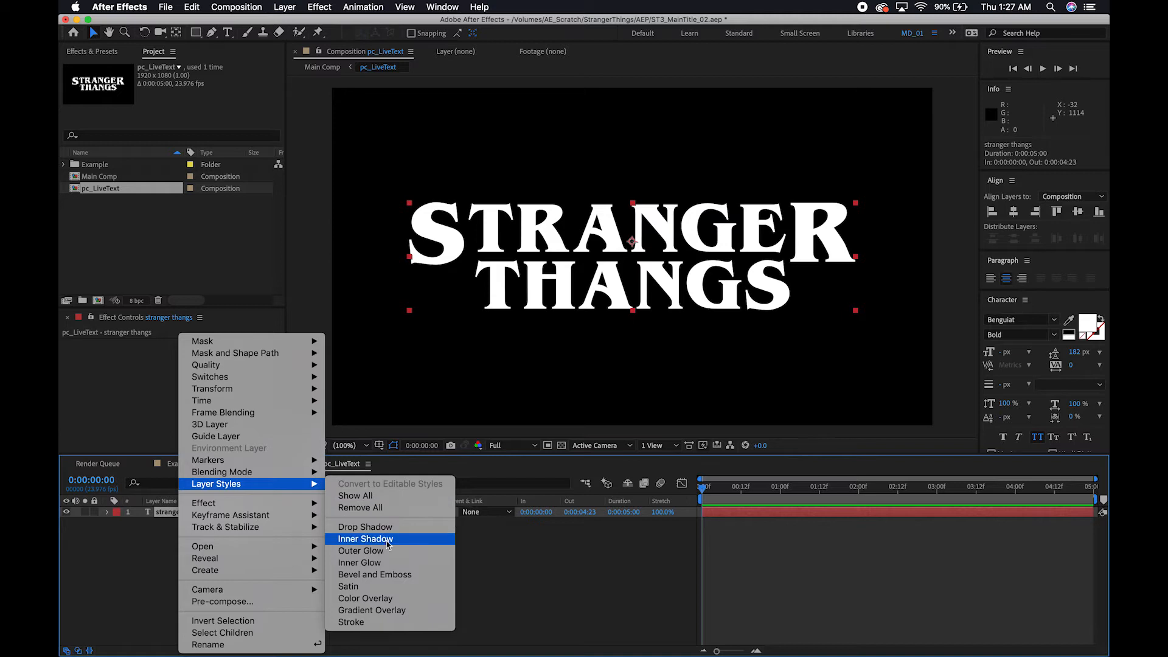
{"action": "left_click", "coordinate": [385, 604]}
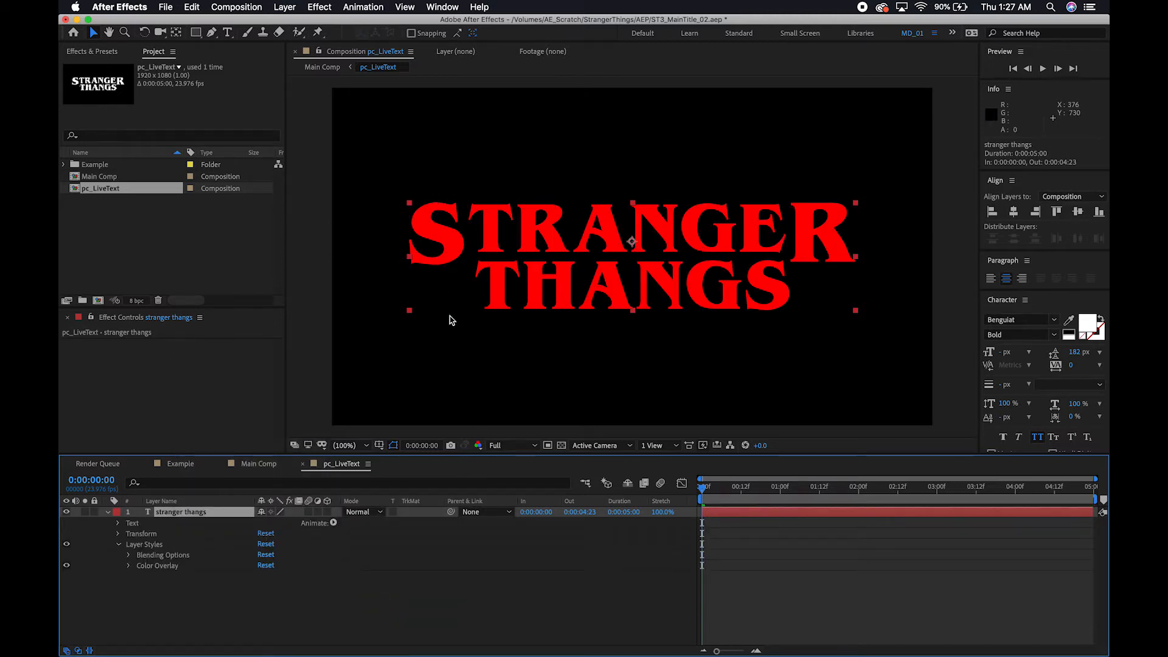
Set the text layer's Color Overlay to black (000000) and check the lettering against the transparency grid.
{"action": "left_click", "coordinate": [129, 567]}
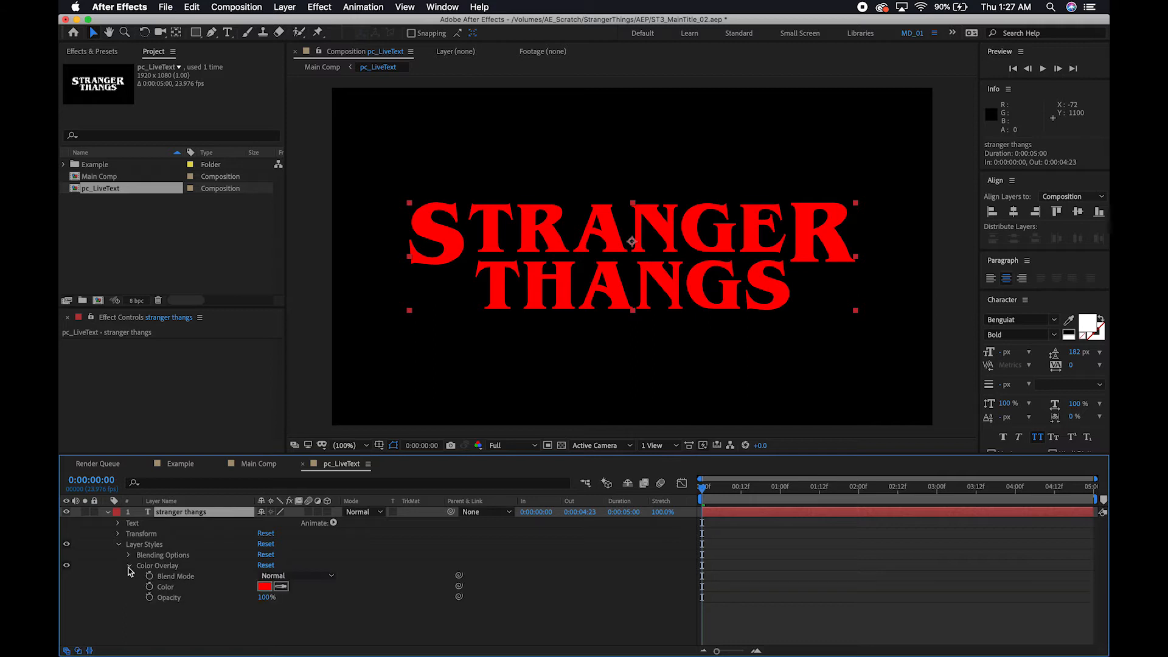
{"action": "left_click", "coordinate": [264, 587]}
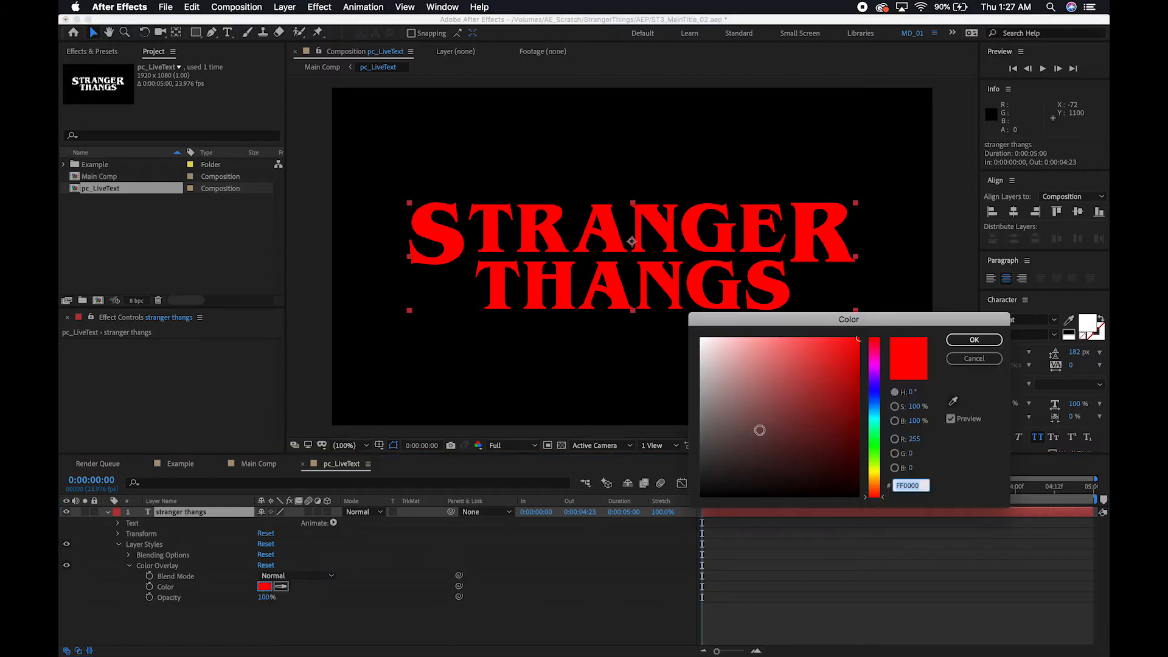
{"action": "left_click_drag", "start_coordinate": [742, 443], "coordinate": [693, 497]}
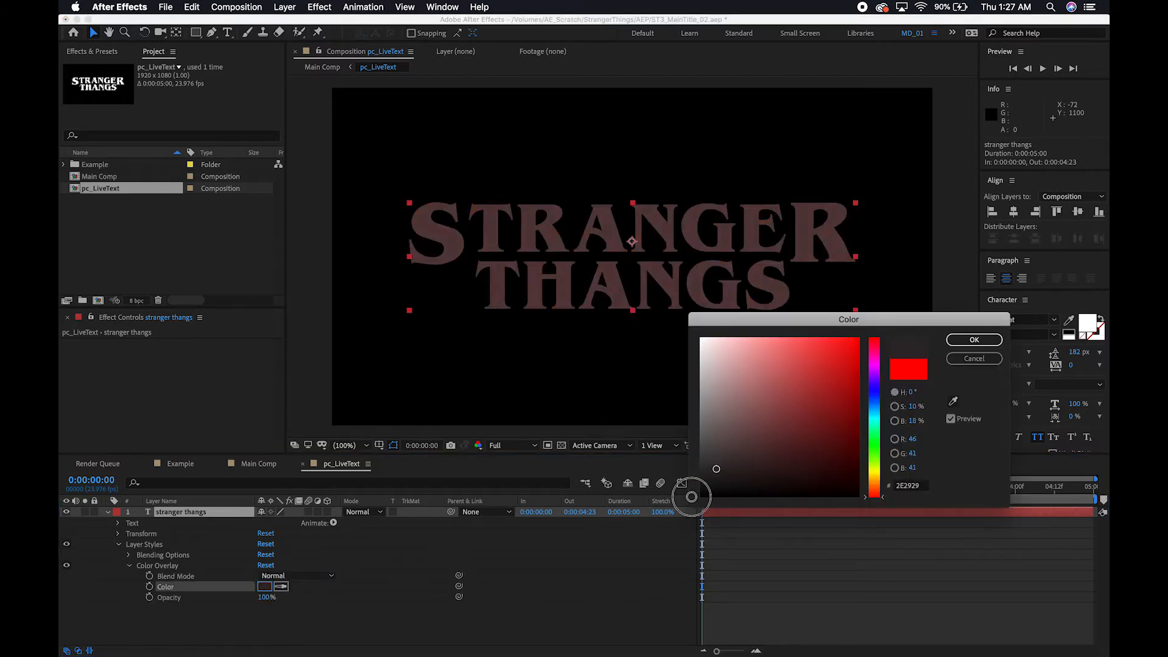
{"action": "left_click", "coordinate": [974, 340]}
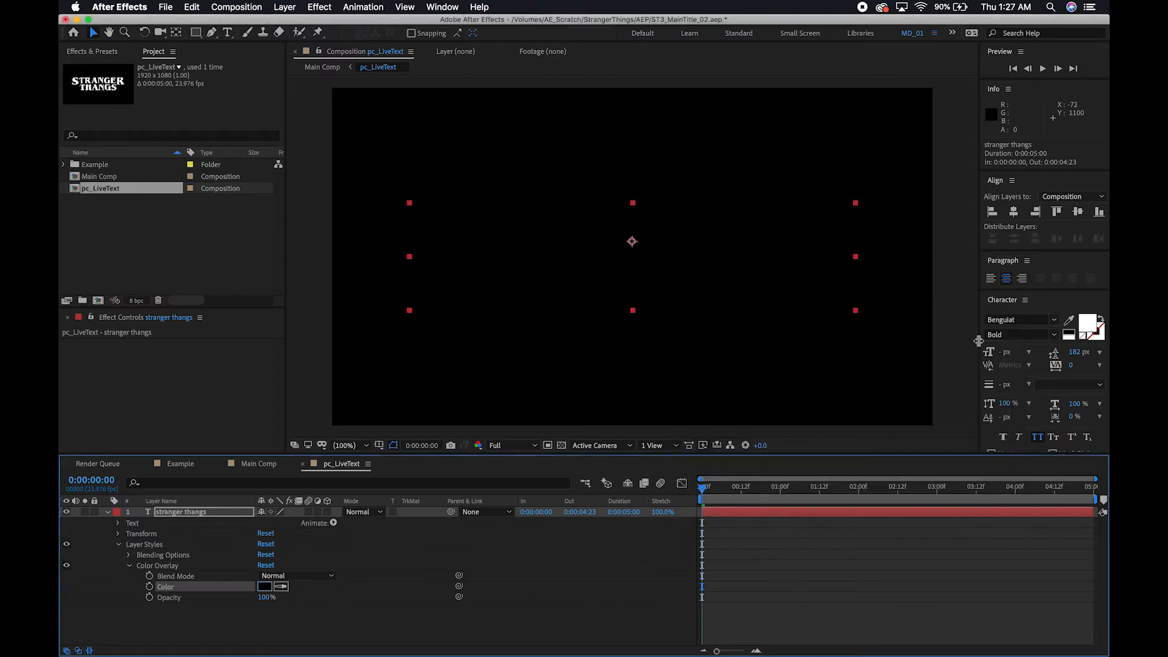
{"action": "left_click", "coordinate": [562, 445]}
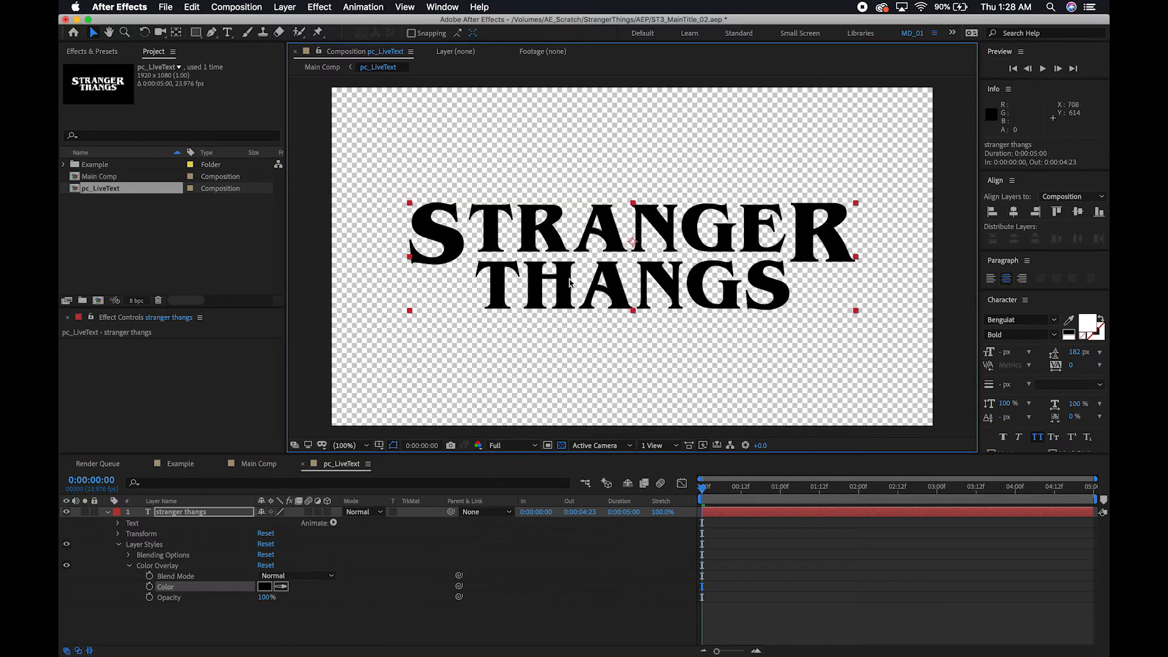
{"action": "left_click", "coordinate": [562, 446]}
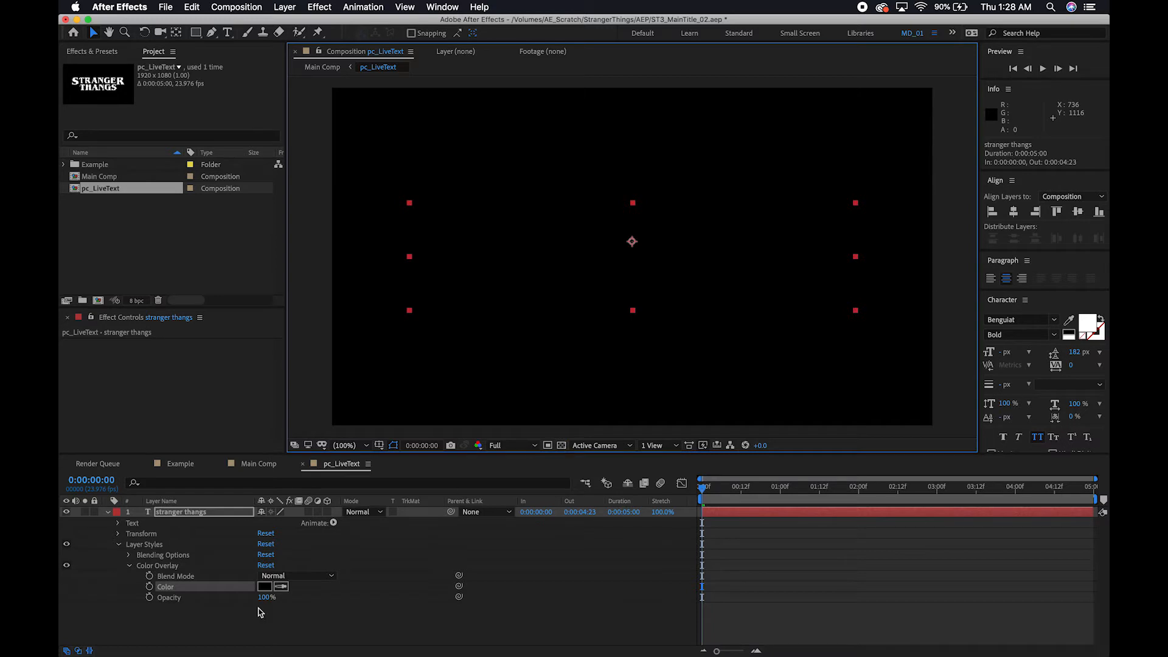
Add a Stroke layer style to the stranger thangs text layer and set its size to 4.
{"action": "left_click", "coordinate": [174, 513]}
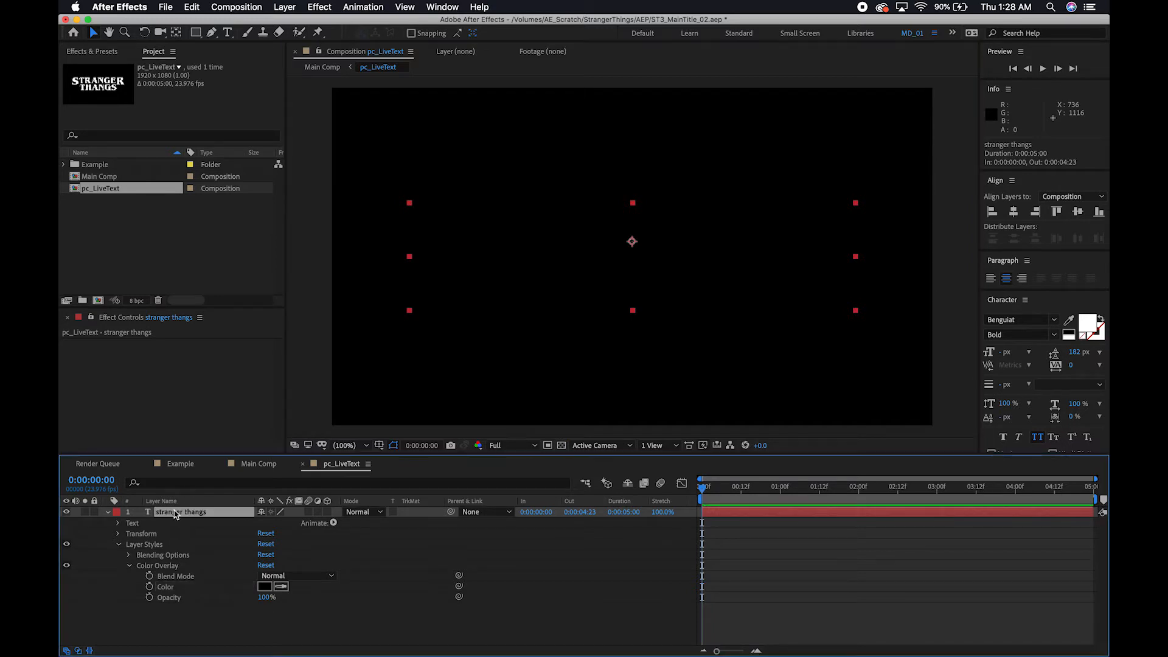
{"action": "right_click", "coordinate": [175, 514]}
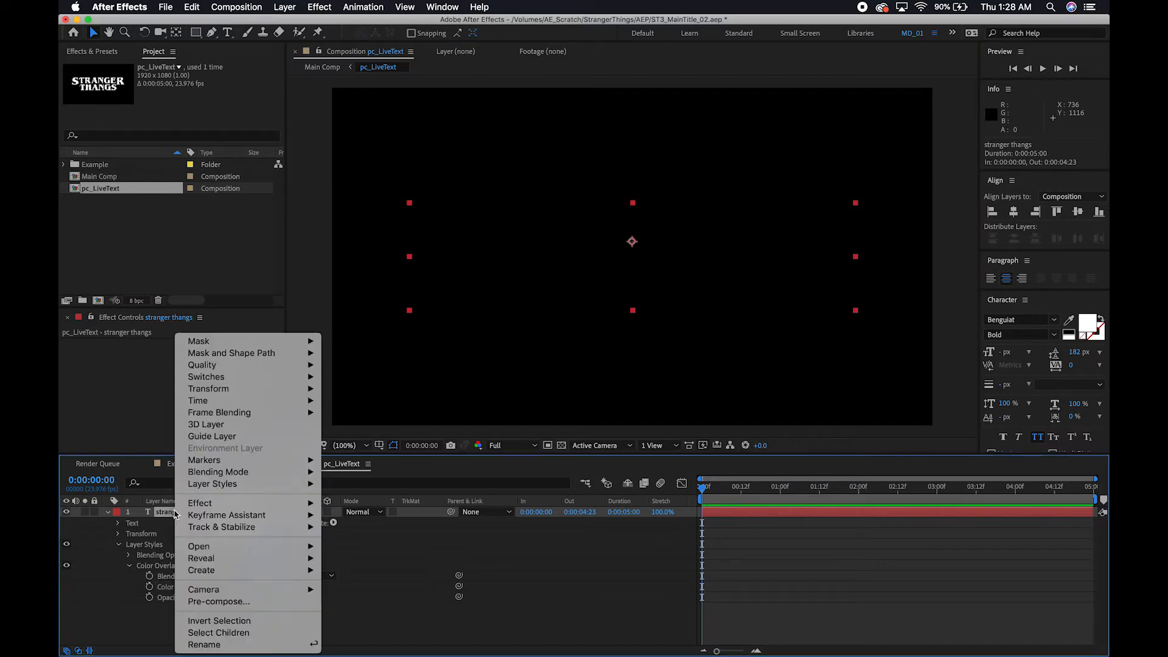
{"action": "mouse_move", "coordinate": [252, 485]}
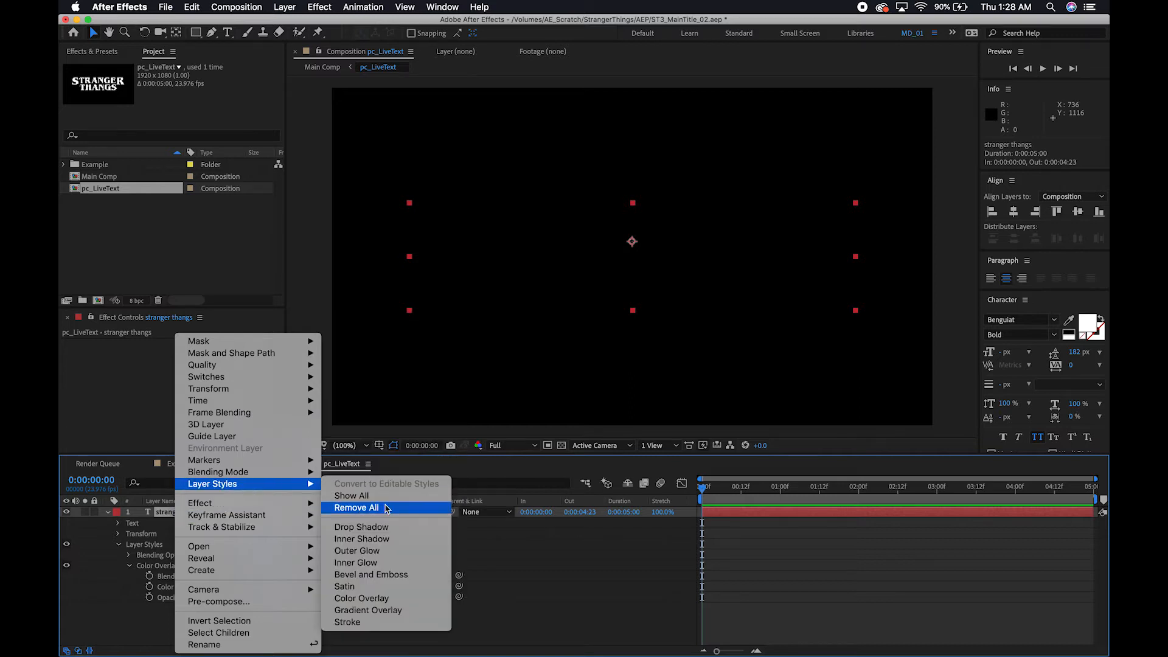
{"action": "left_click", "coordinate": [373, 623]}
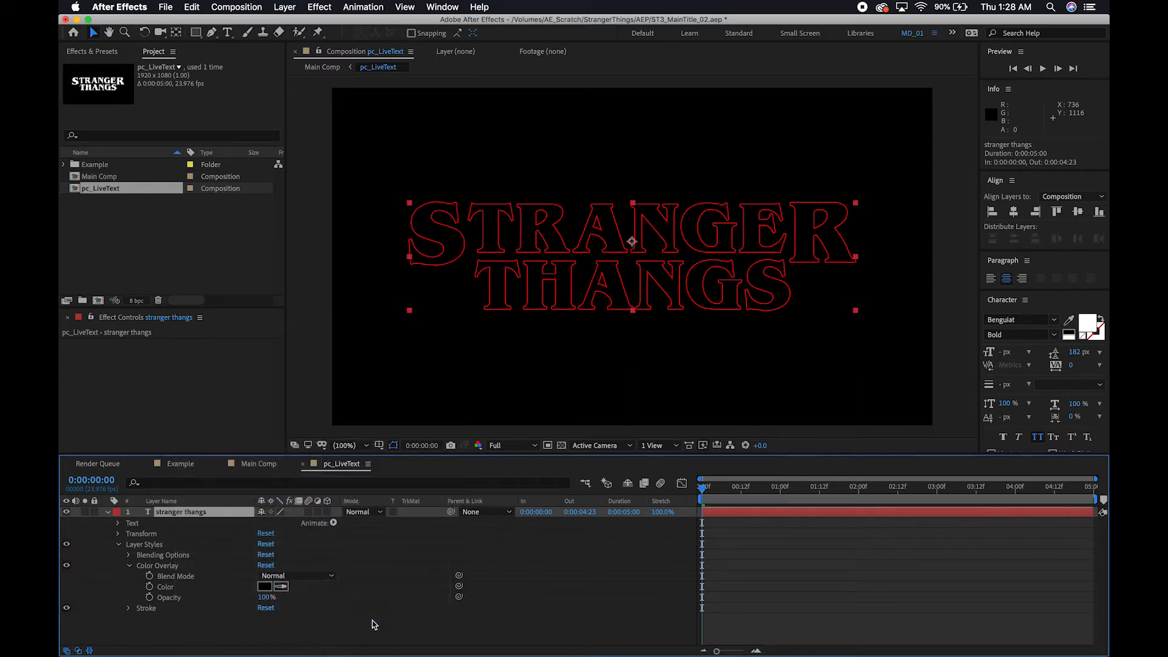
{"action": "left_click", "coordinate": [128, 608]}
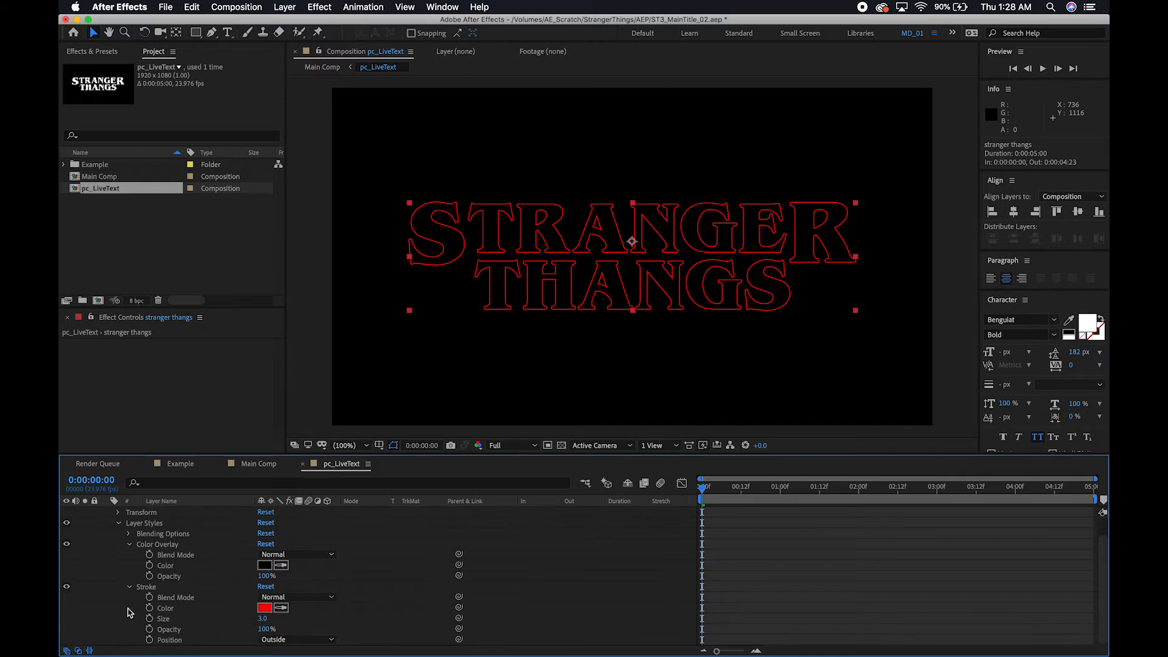
{"action": "left_click", "coordinate": [263, 618]}
{"action": "type", "text": "4"}
{"action": "key", "text": "Return"}
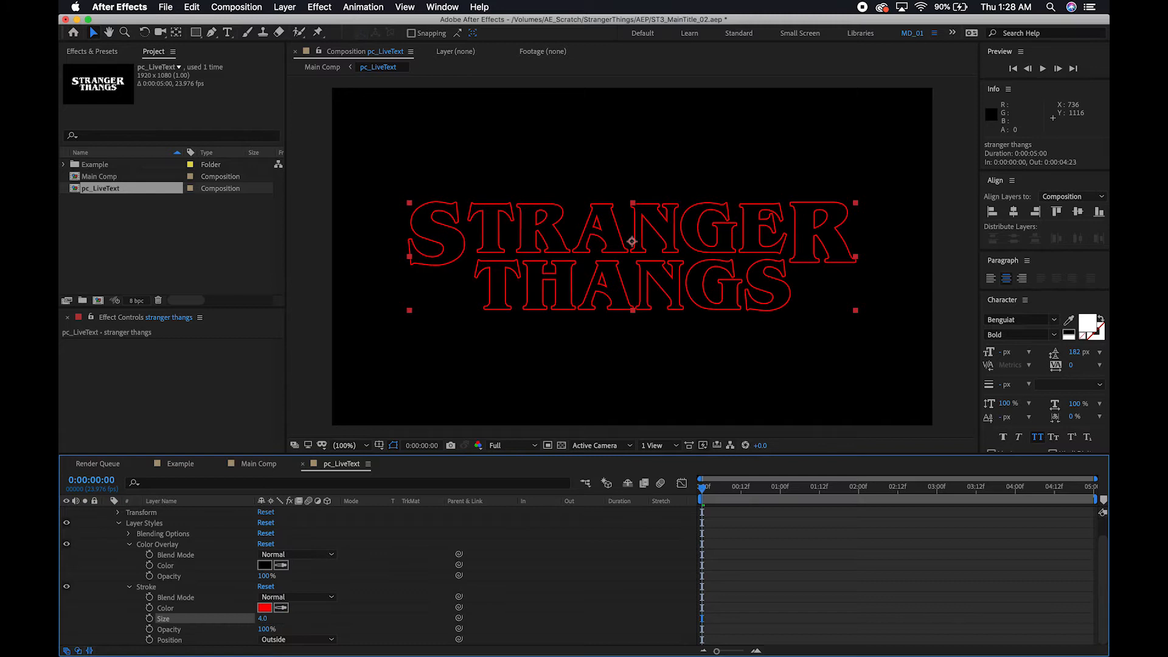
Set the text layer's Stroke color to white (FFFFFF).
{"action": "left_click", "coordinate": [265, 608]}
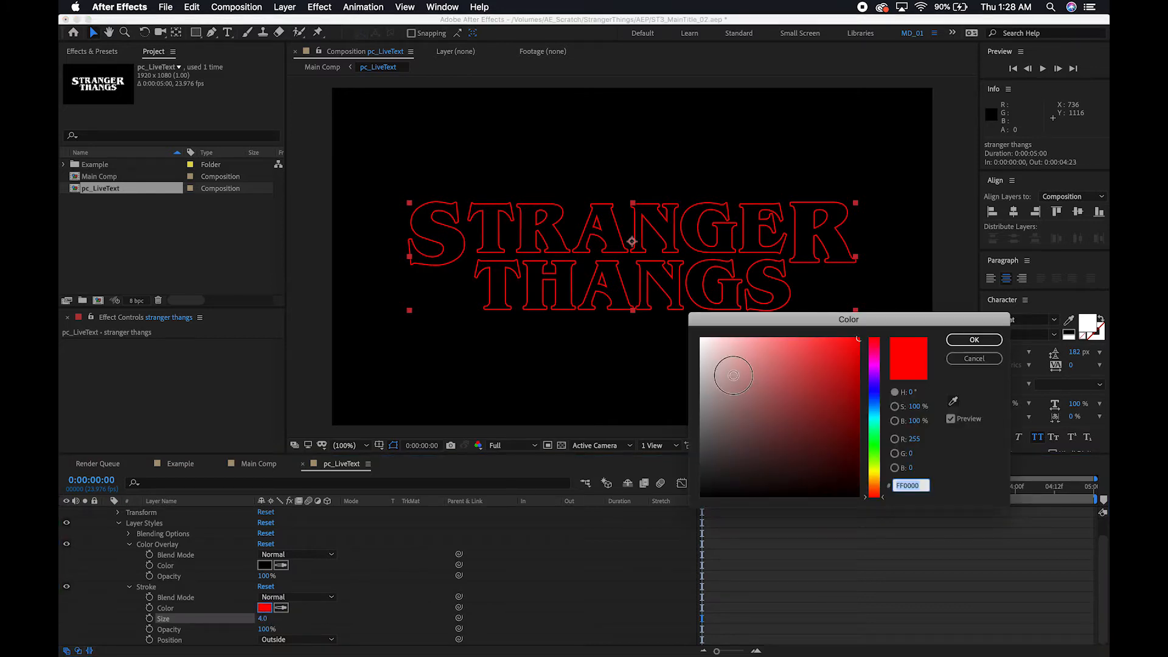
{"action": "left_click_drag", "start_coordinate": [733, 375], "coordinate": [651, 315]}
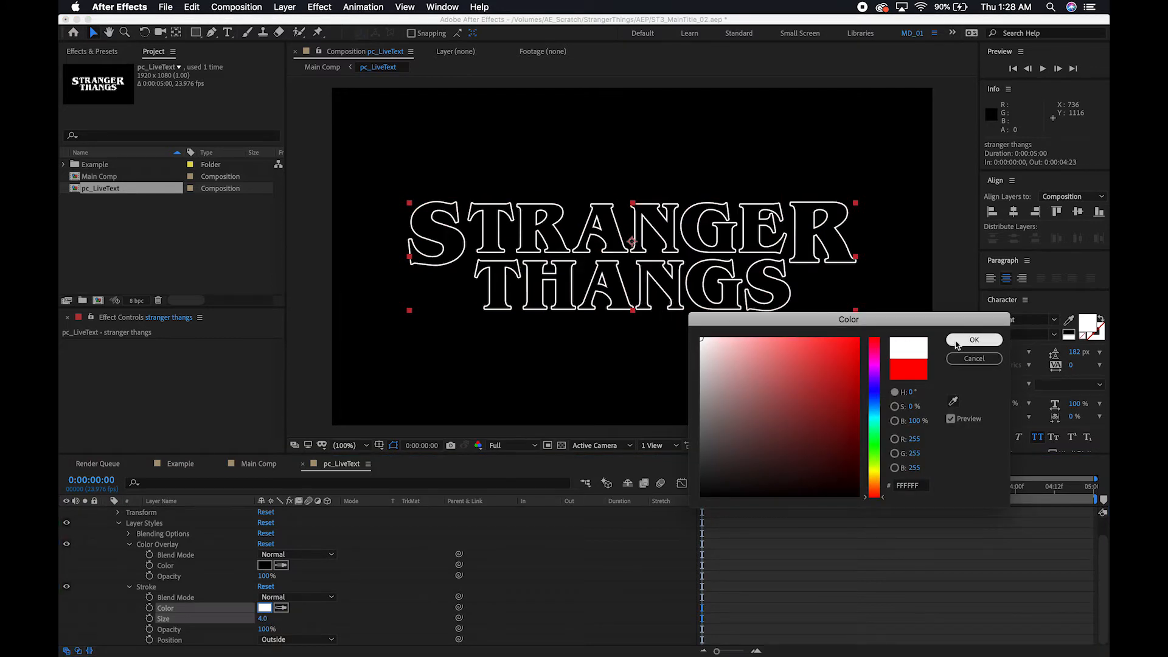
{"action": "left_click", "coordinate": [974, 339]}
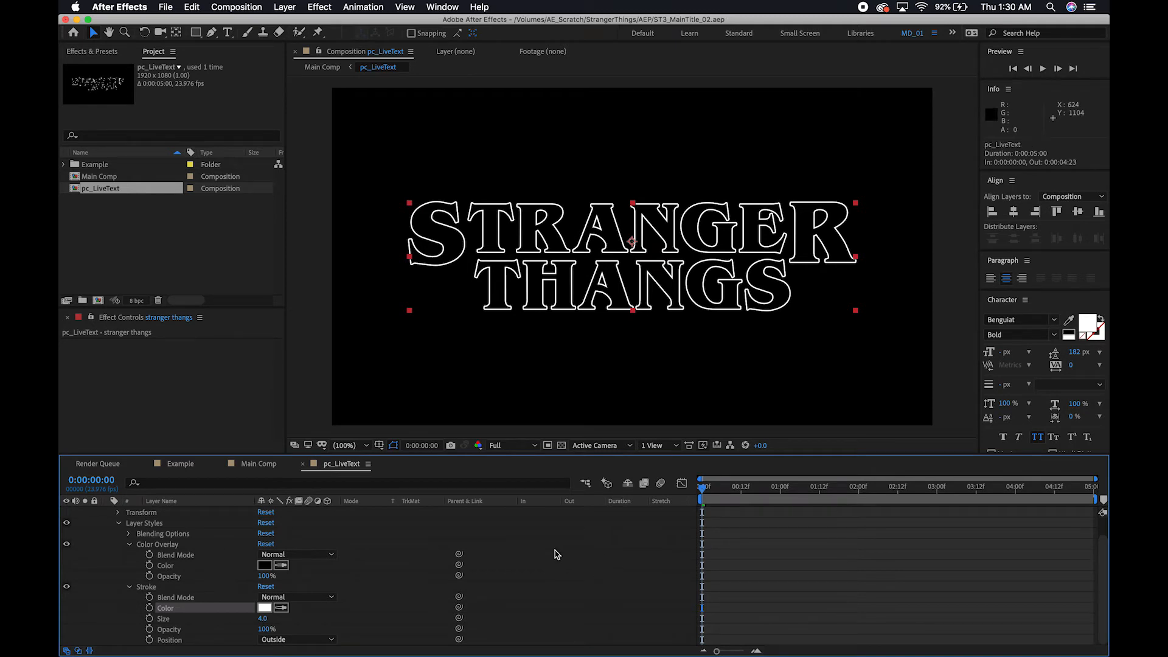
Open Main Comp and apply the UnMult effect to the pc_LiveText layer, checking the result against the transparency grid.
{"action": "double_click", "coordinate": [99, 176]}
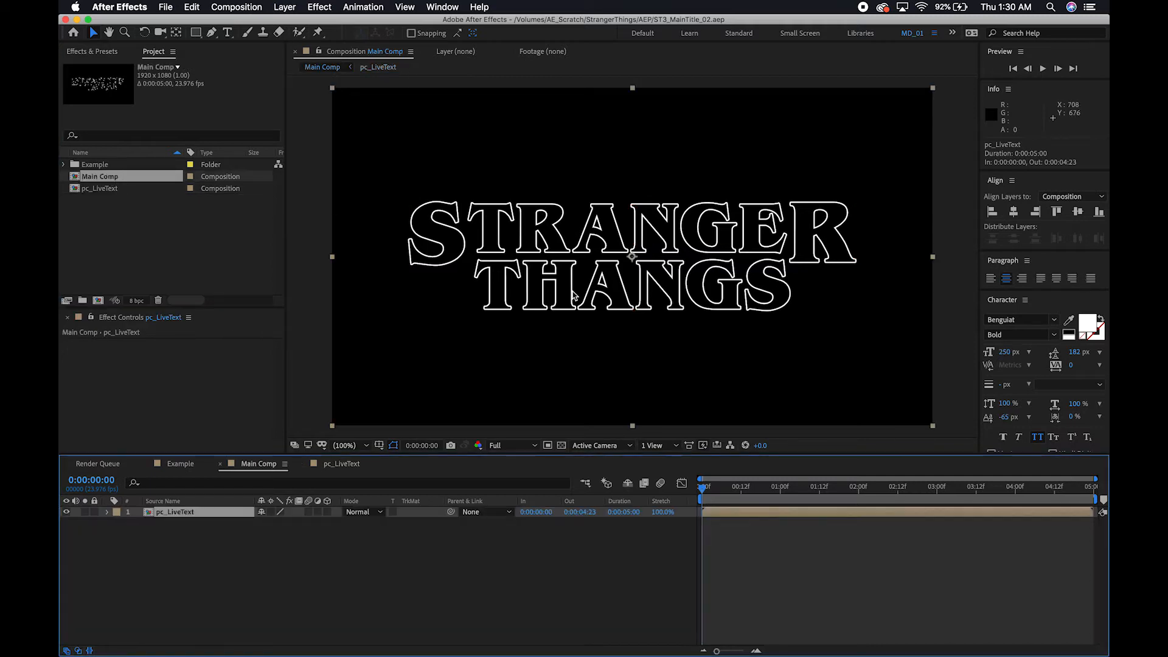
{"action": "left_click", "coordinate": [562, 446]}
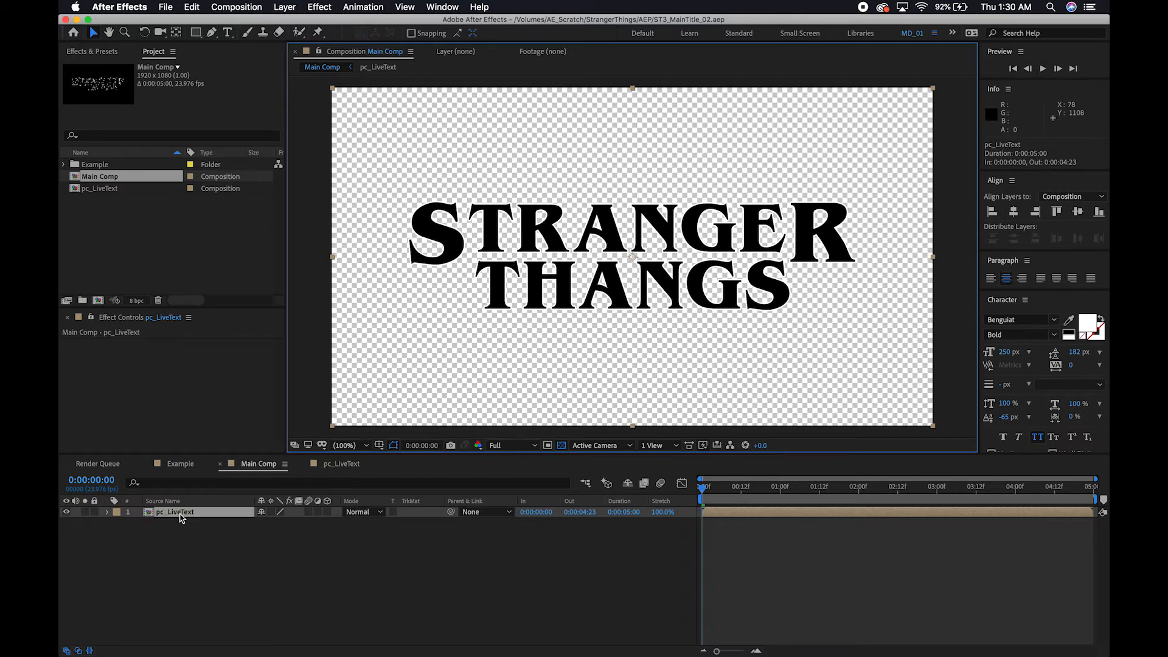
{"action": "key", "text": "ctrl+space"}
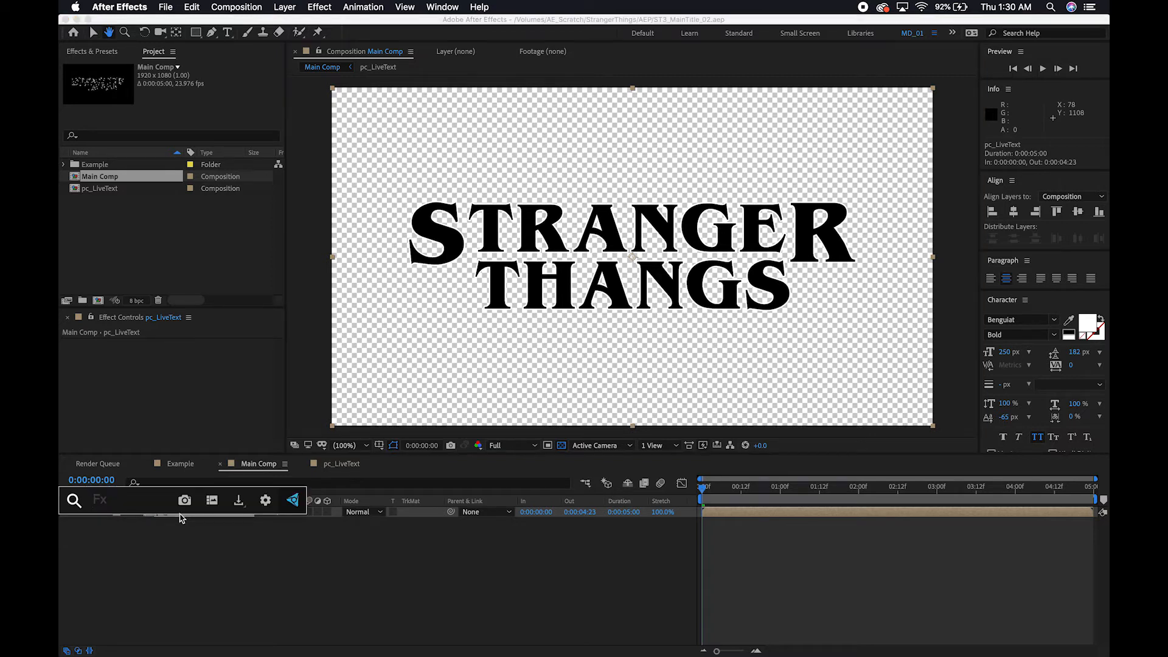
{"action": "type", "text": "unmul"}
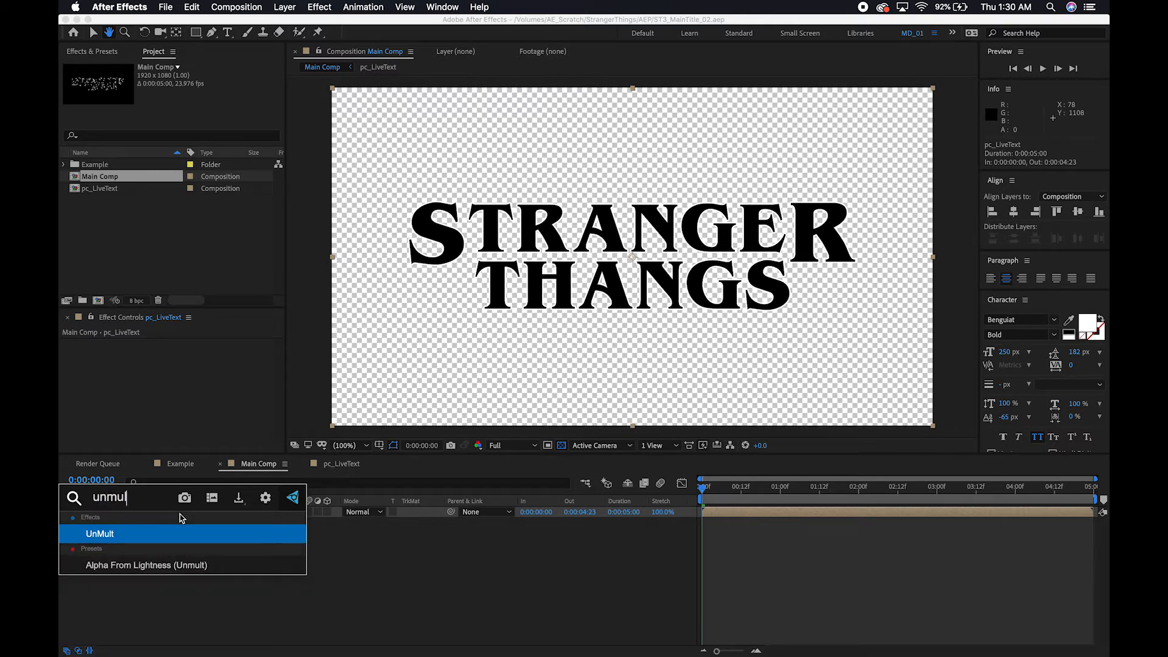
{"action": "key", "text": "Return"}
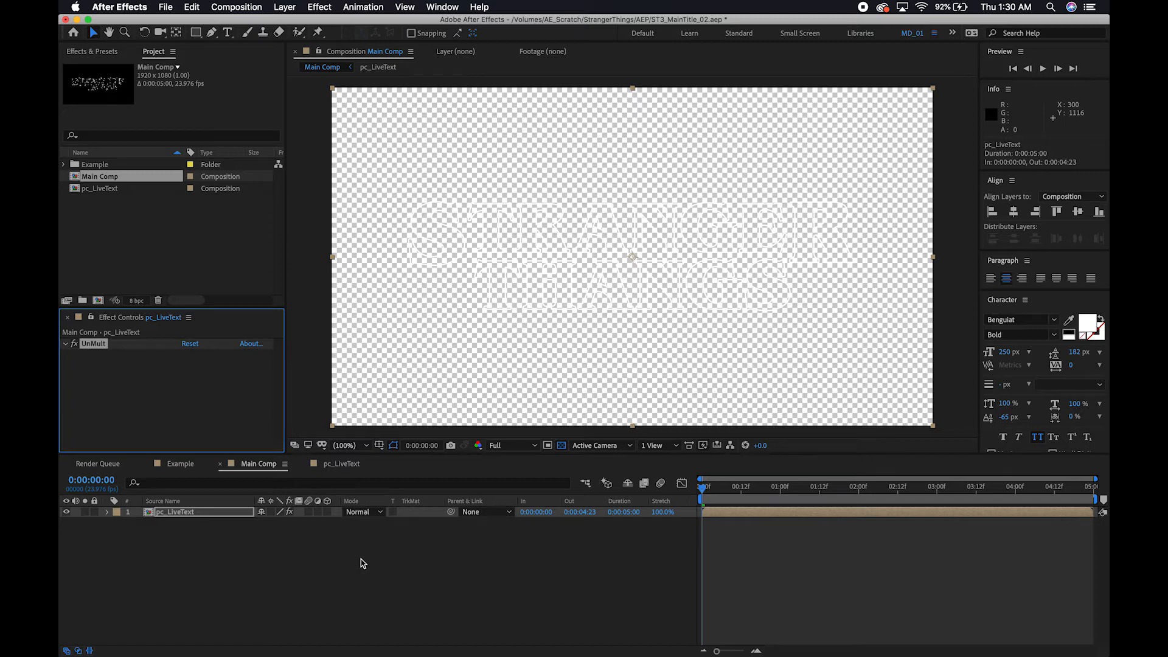
{"action": "left_click", "coordinate": [515, 592]}
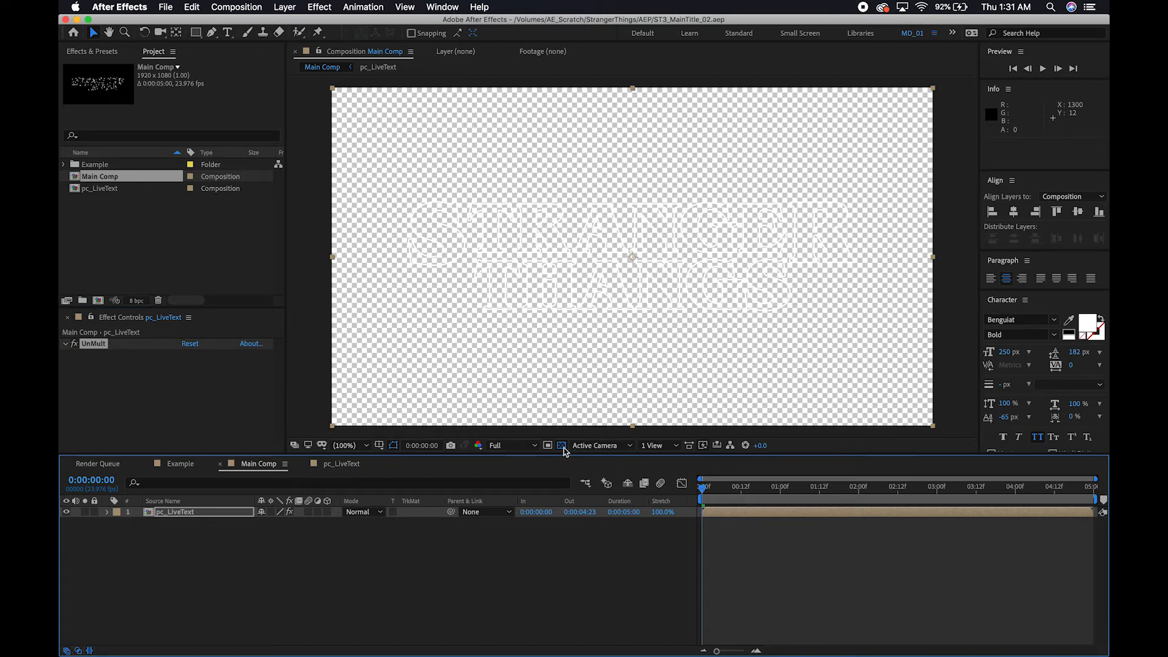
{"action": "left_click", "coordinate": [561, 446]}
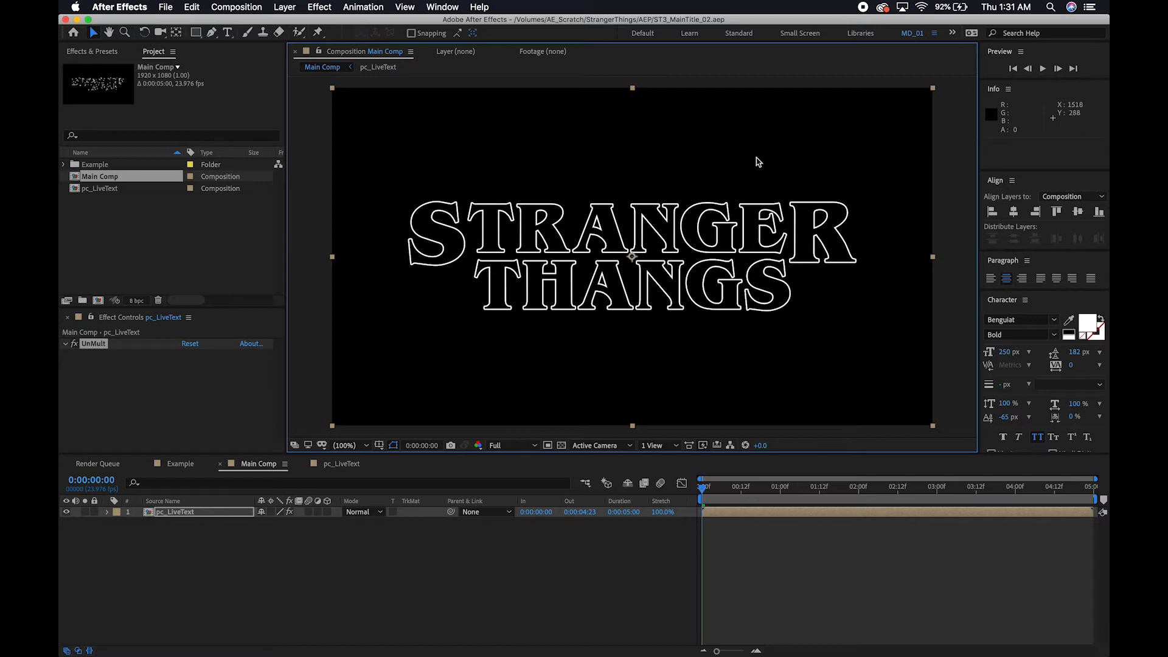
Apply the Fill effect to the pc_LiveText layer in Main Comp.
{"action": "left_click", "coordinate": [185, 513]}
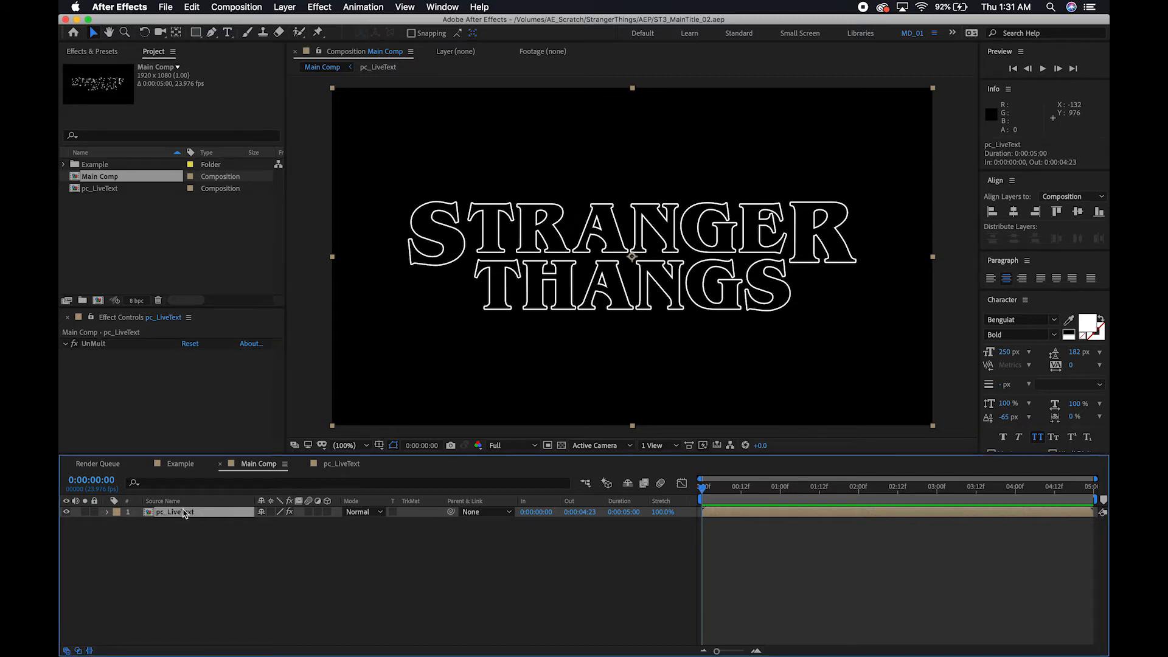
{"action": "key", "text": "ctrl+space"}
{"action": "type", "text": "fi"}
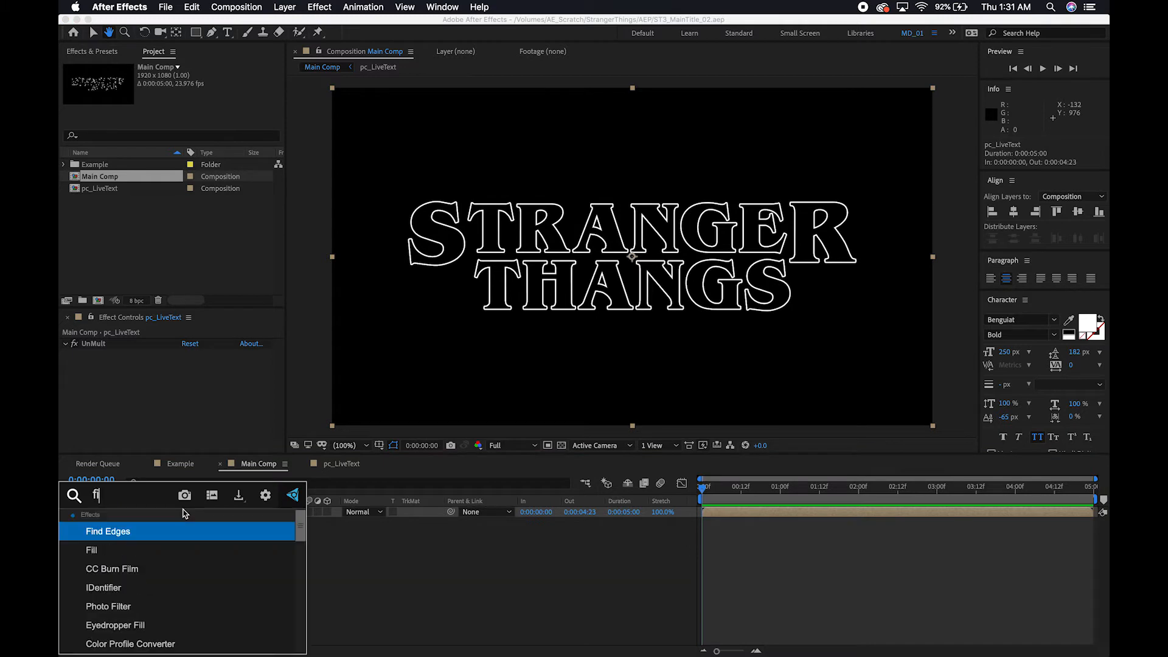
{"action": "type", "text": "ll"}
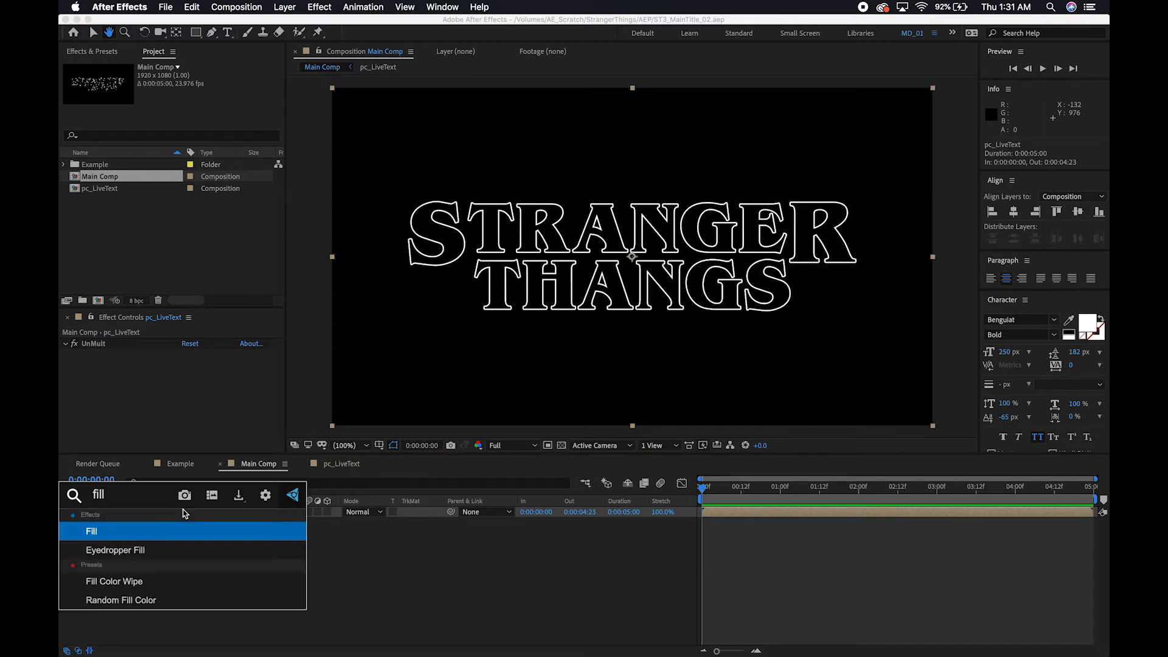
{"action": "key", "text": "Return"}
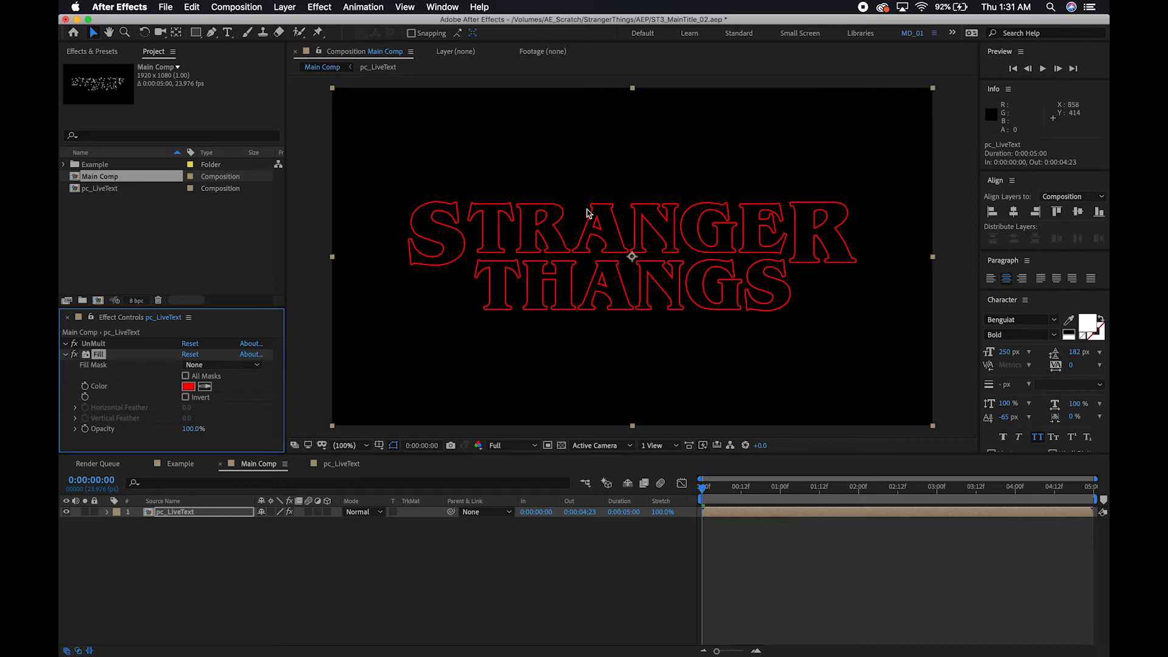
Set the Fill color of the pc_LiveText layer to dark red (660F0F).
{"action": "left_click", "coordinate": [187, 387]}
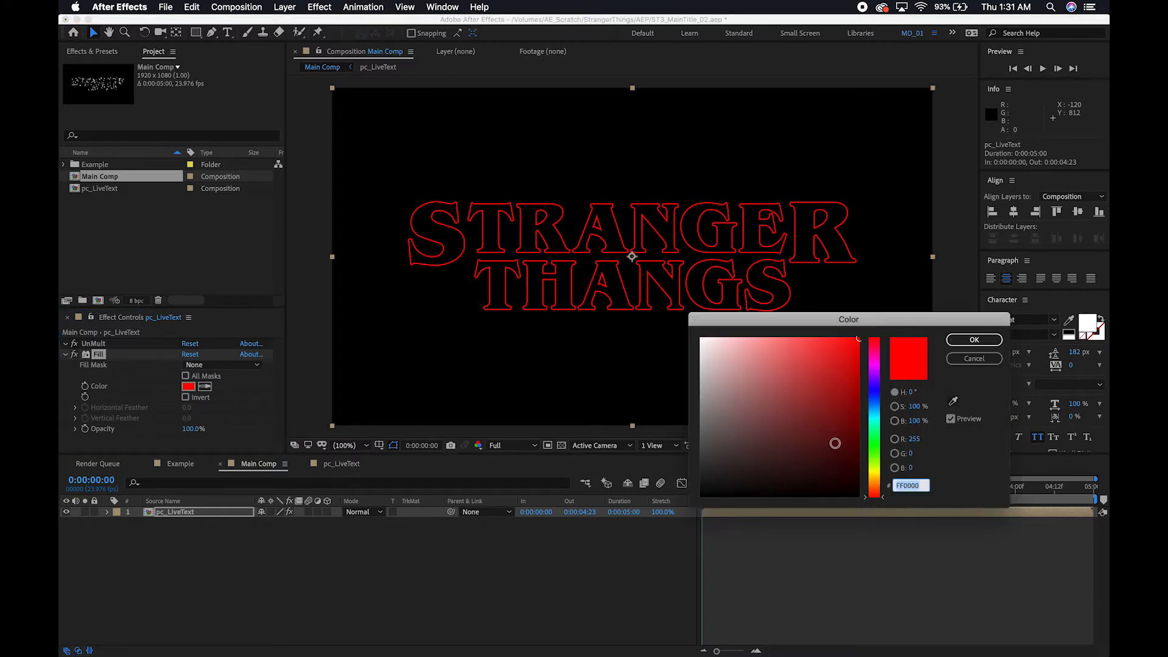
{"action": "left_click", "coordinate": [834, 433]}
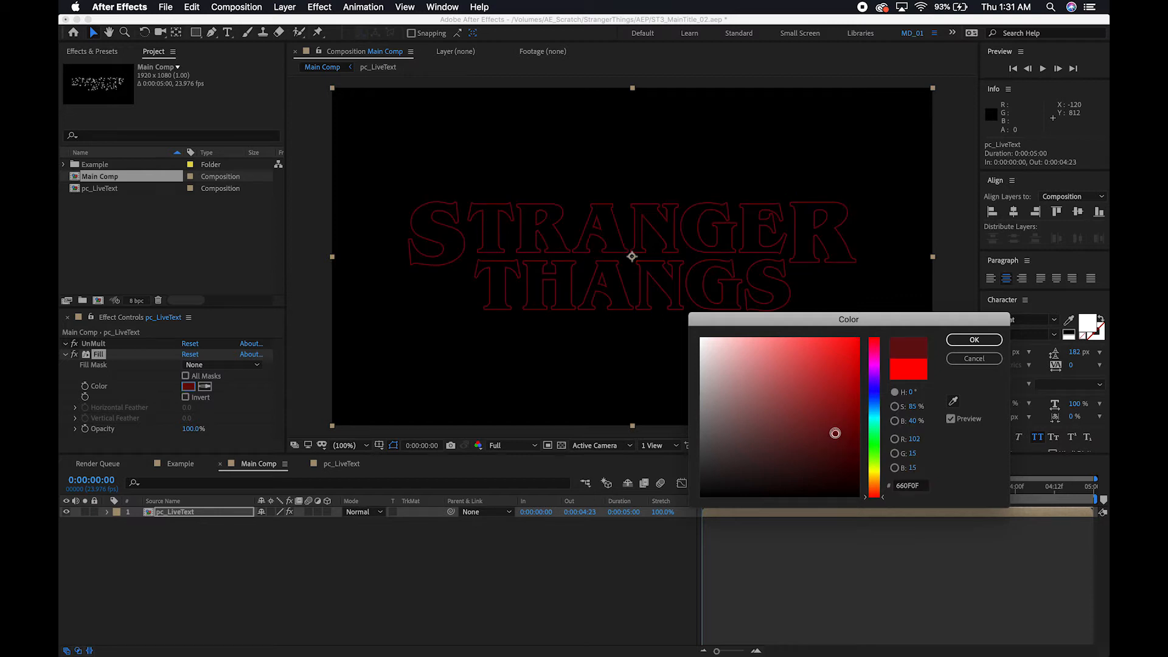
{"action": "left_click", "coordinate": [978, 340]}
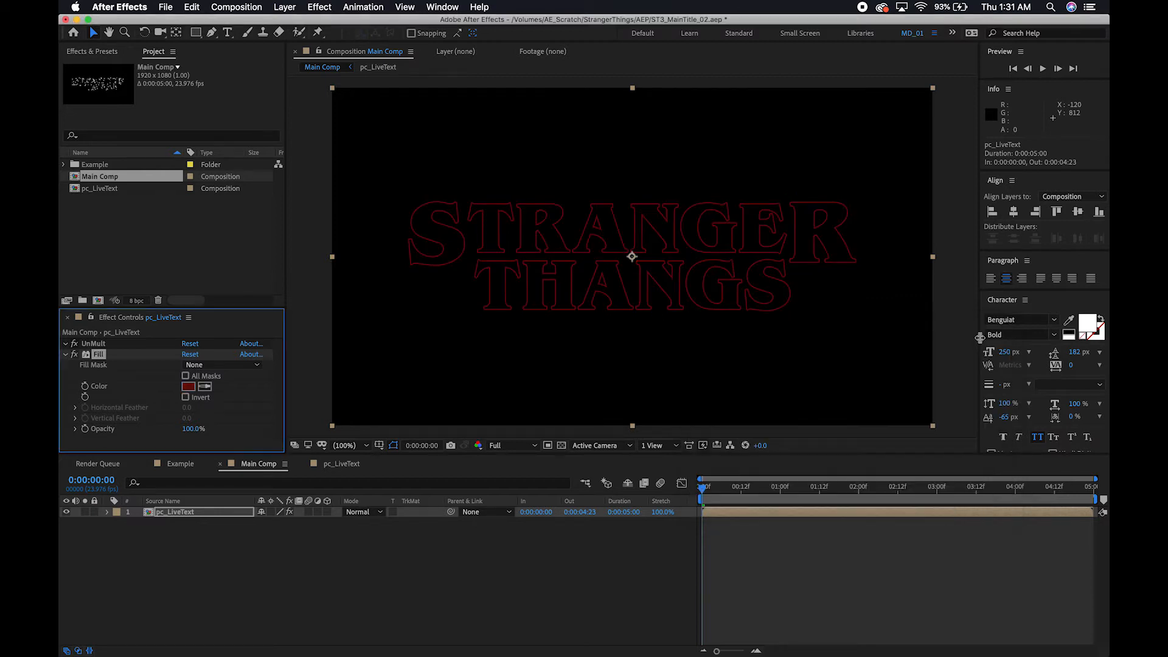
{"action": "left_click", "coordinate": [178, 573]}
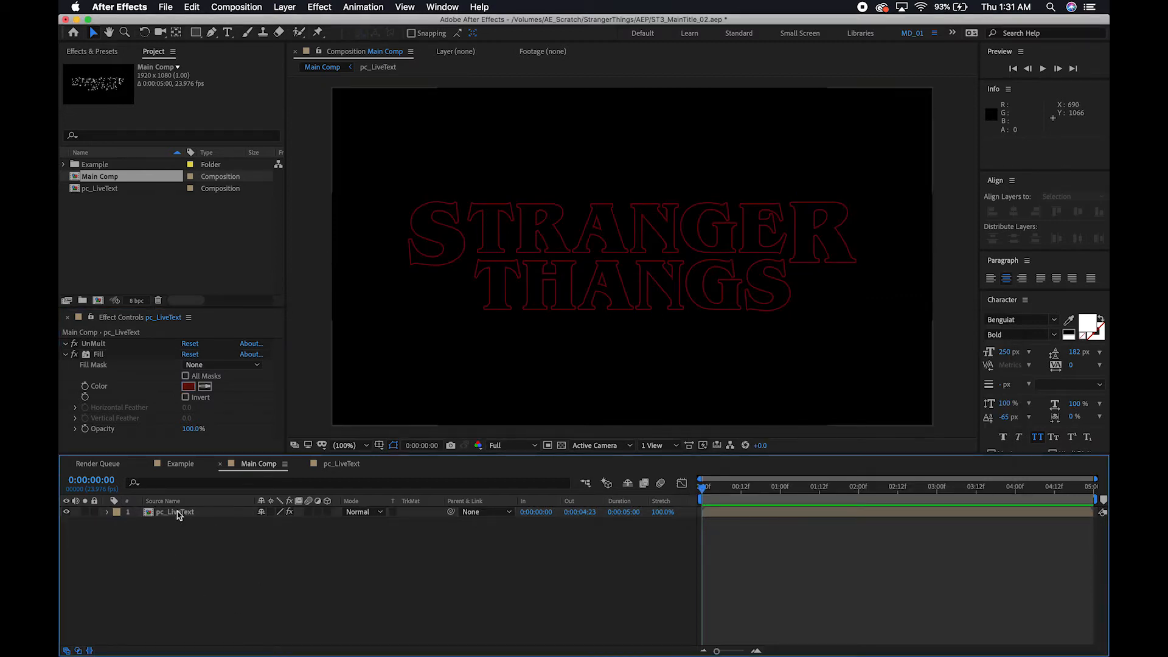
{"action": "left_click", "coordinate": [178, 513]}
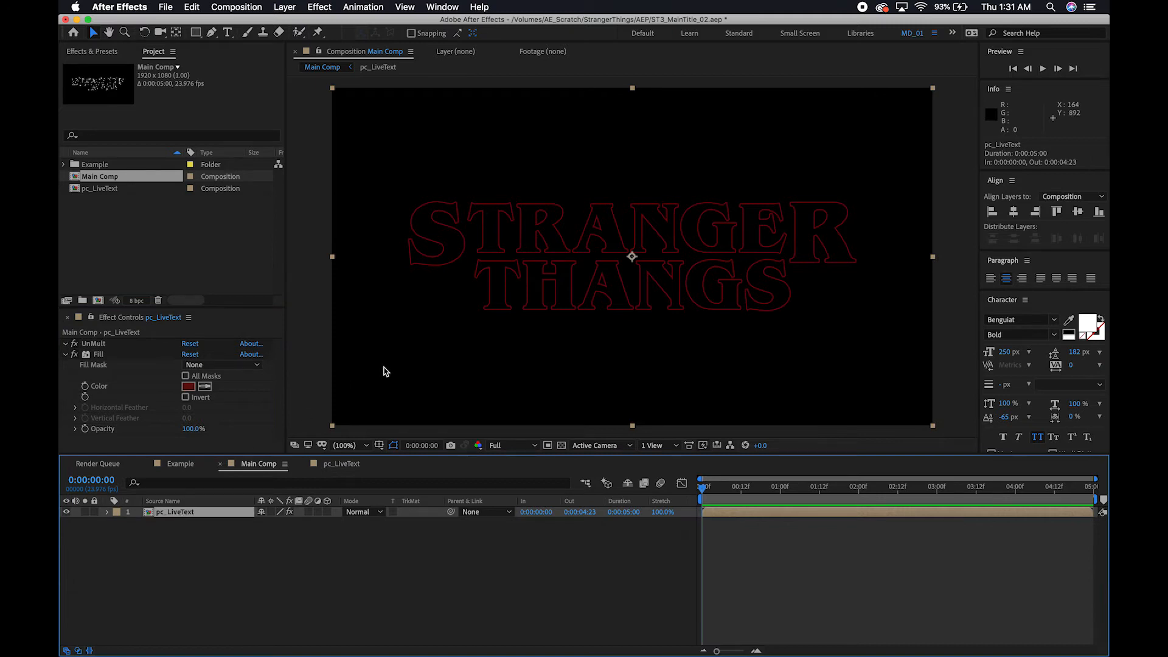
{"action": "left_click", "coordinate": [831, 319]}
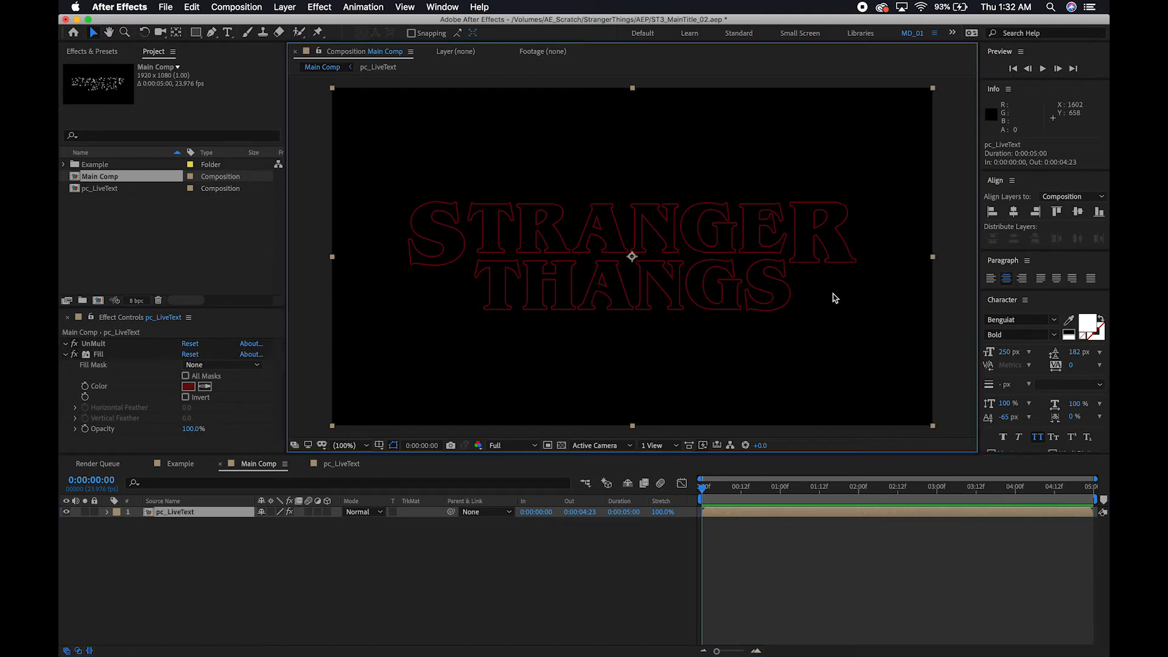
Duplicate the pc_LiveText layer in Main Comp and set the top copy's Fill color to bright red (DF2323).
{"action": "left_click", "coordinate": [174, 512]}
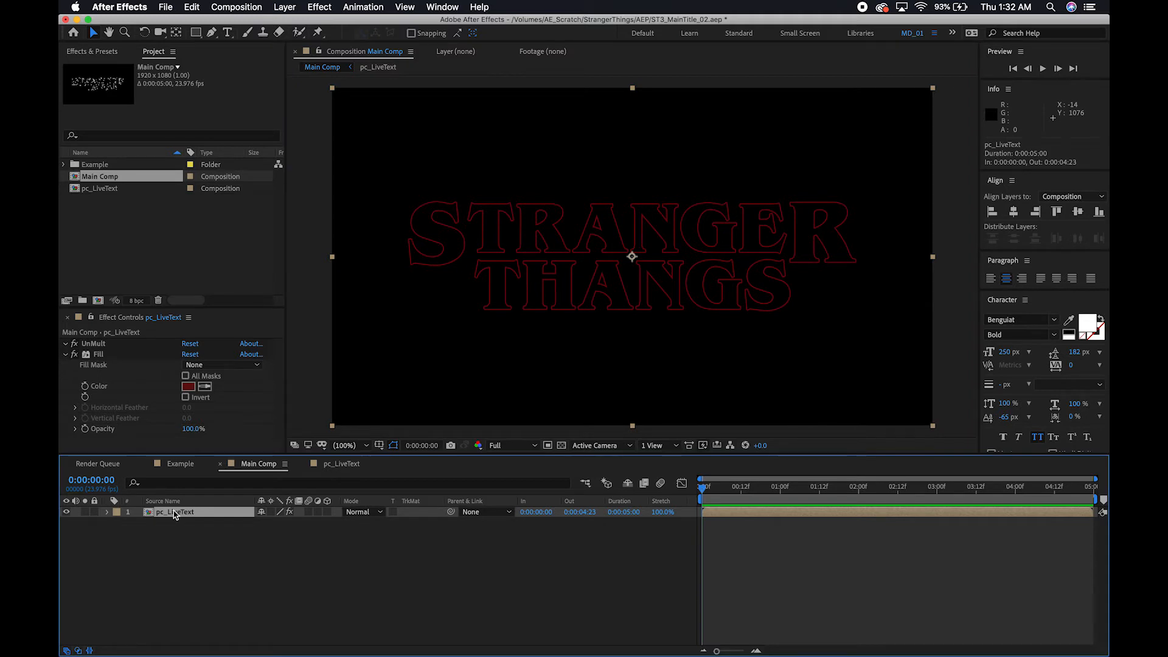
{"action": "key", "text": "super+d"}
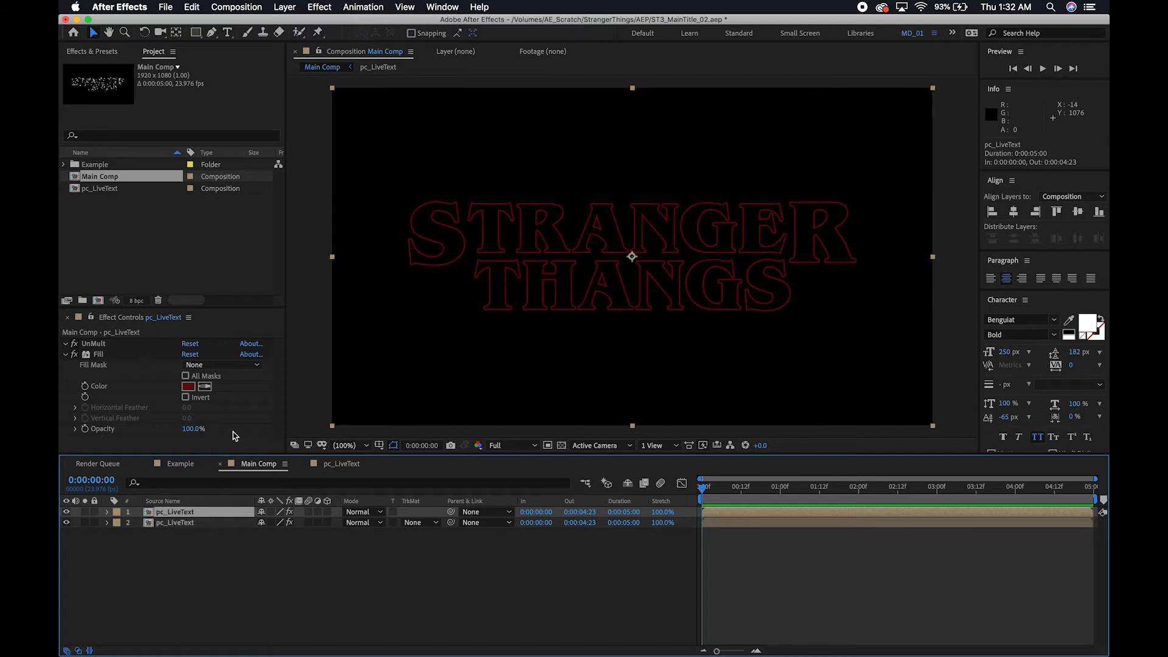
{"action": "left_click", "coordinate": [189, 386]}
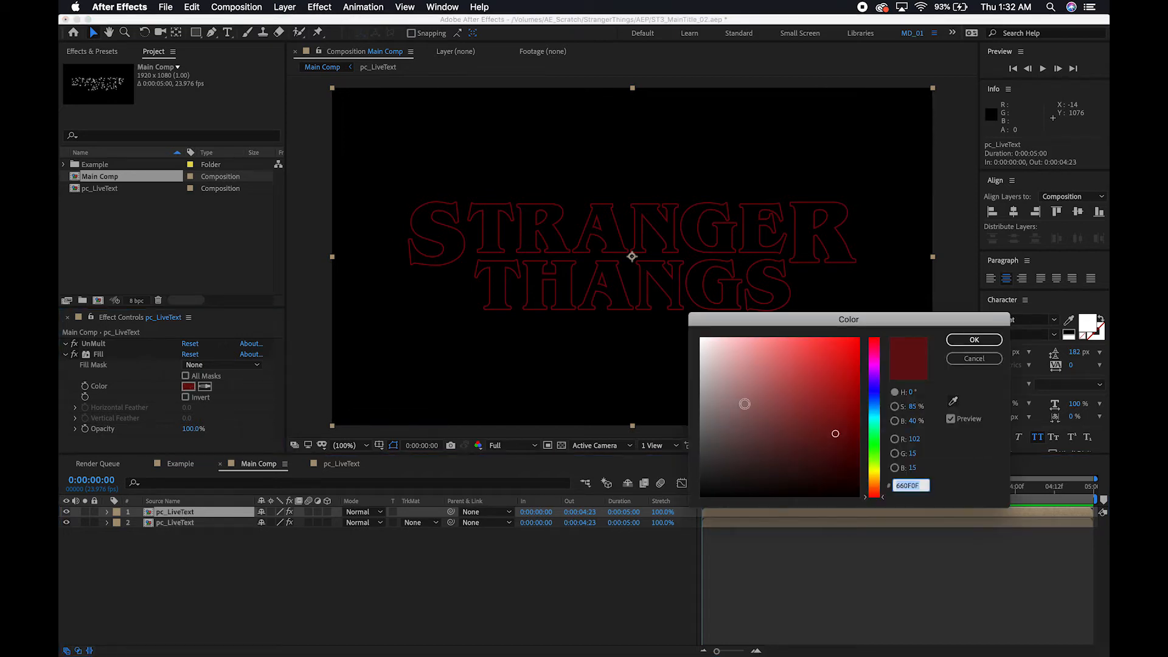
{"action": "left_click", "coordinate": [834, 358]}
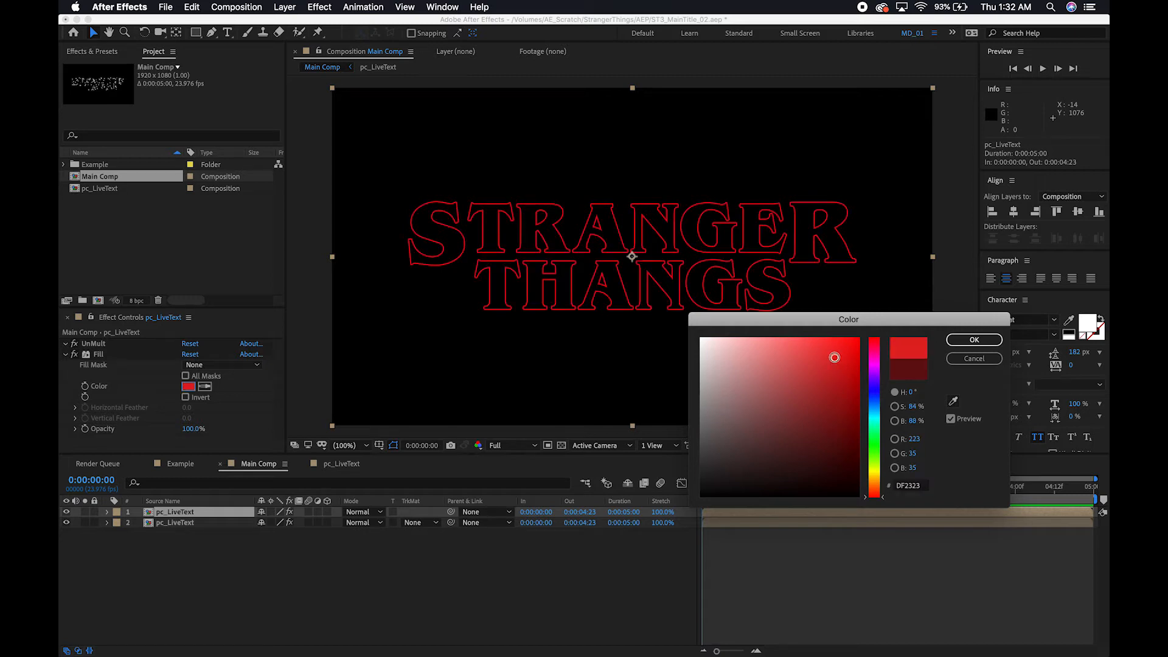
{"action": "left_click", "coordinate": [974, 340]}
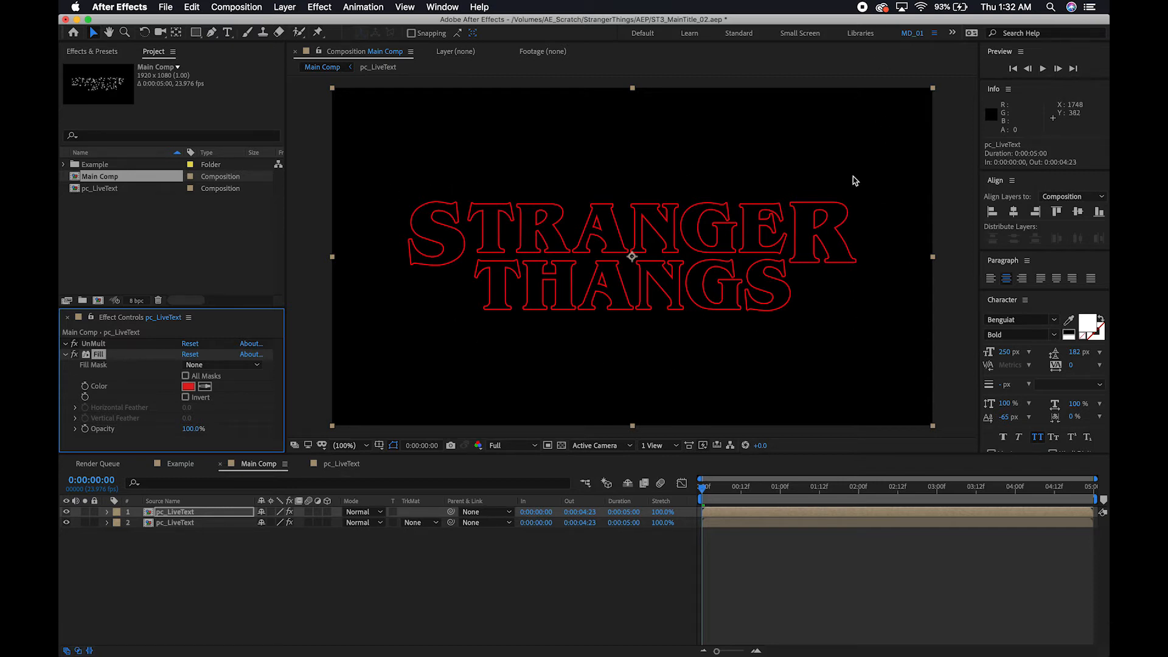
Apply the Glow effect to the top pc_LiveText layer.
{"action": "left_click", "coordinate": [182, 514]}
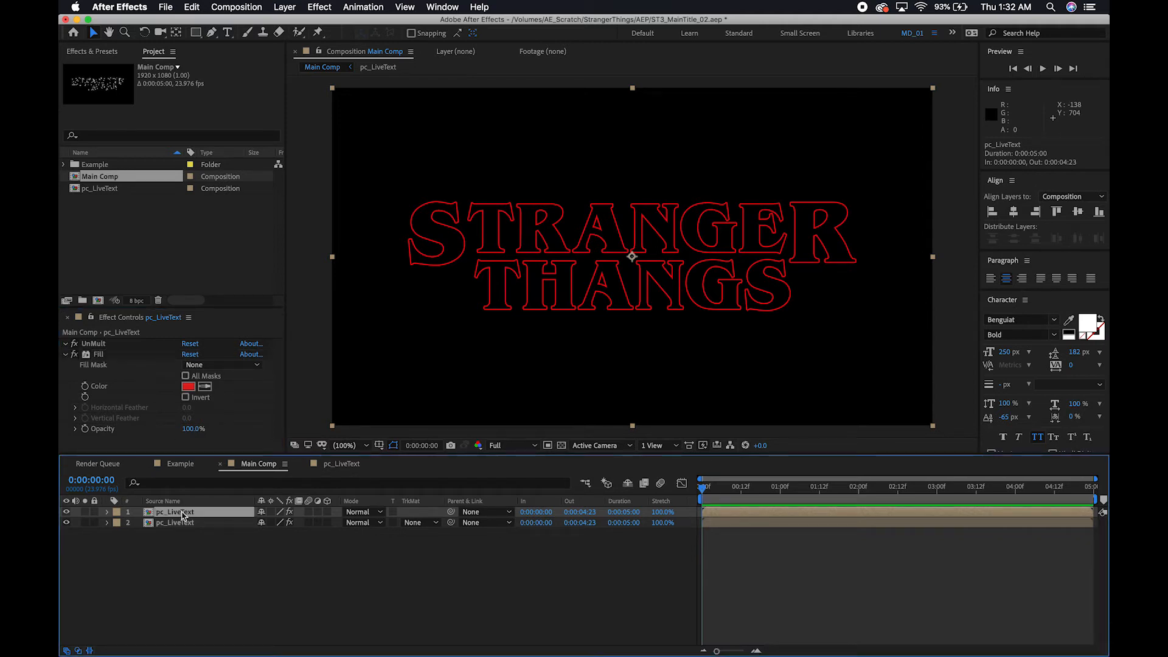
{"action": "key", "text": "ctrl+space"}
{"action": "type", "text": "glo"}
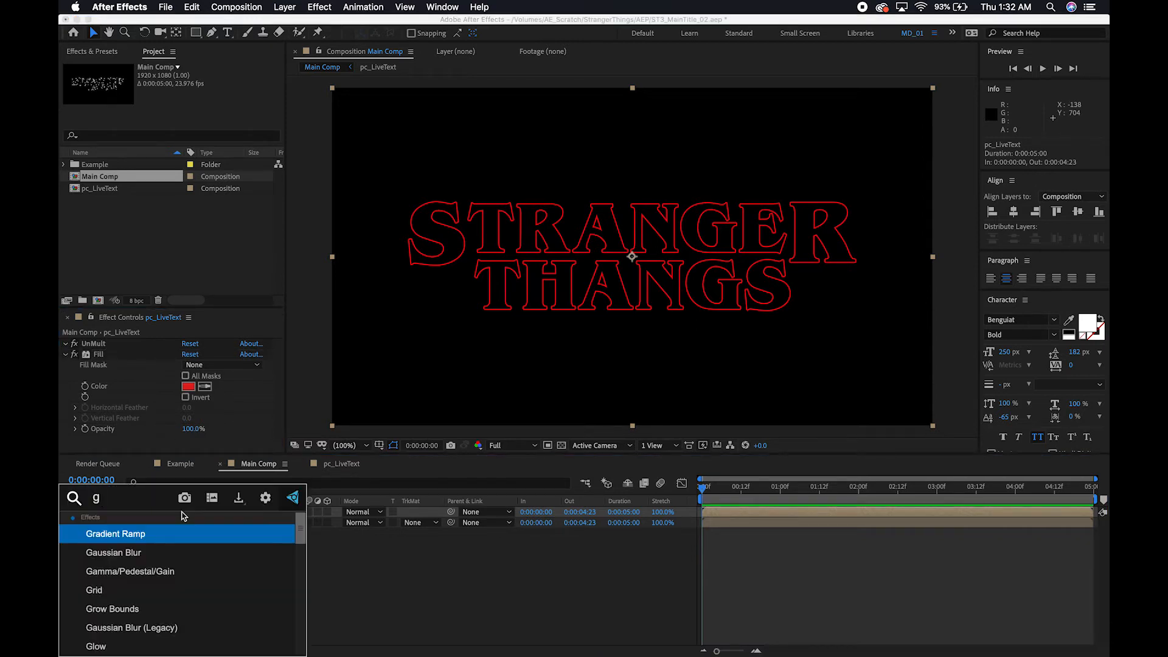
{"action": "key", "text": "Return"}
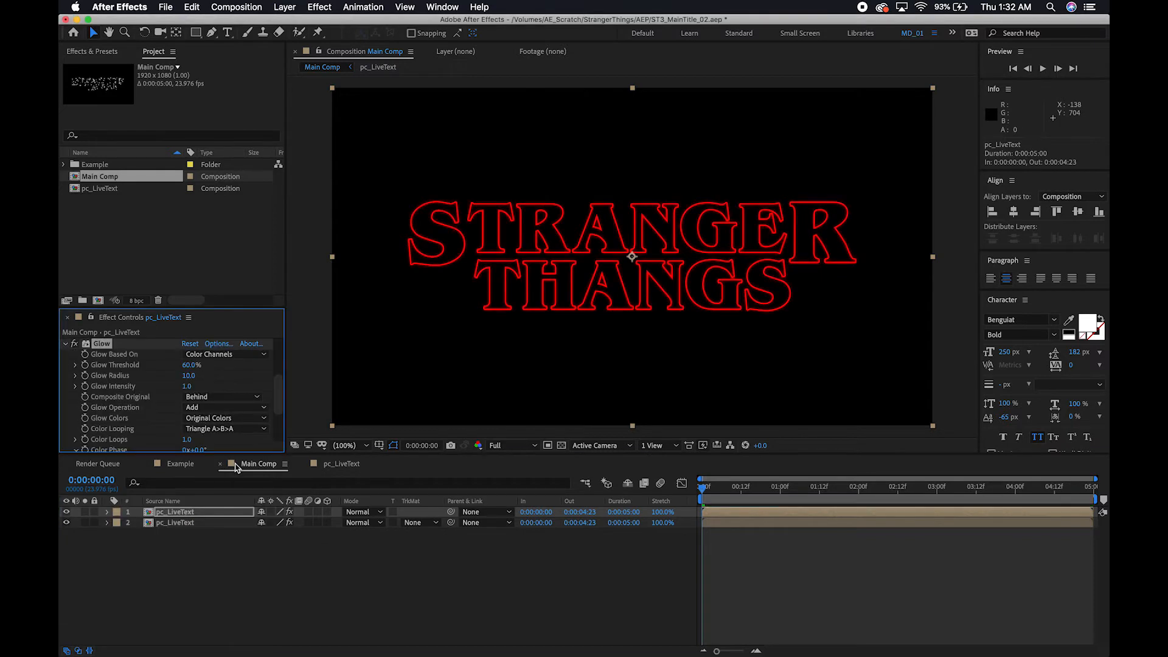
Set the top text layer's Glow Threshold to 40% and Glow Radius to 30.
{"action": "left_click", "coordinate": [190, 364]}
{"action": "type", "text": "40"}
{"action": "key", "text": "Return"}
{"action": "left_click", "coordinate": [189, 376]}
{"action": "type", "text": "30"}
{"action": "key", "text": "Return"}
{"action": "left_click", "coordinate": [189, 564]}
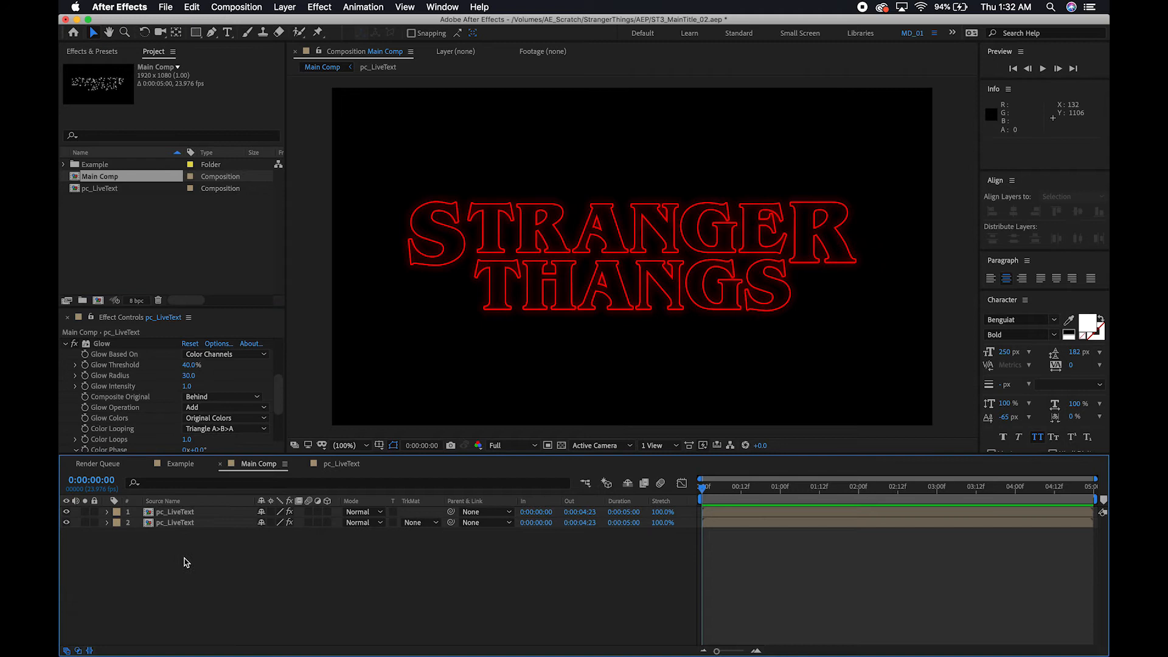
Add a new magenta solid at the comp size of 1920 x 1080 px above the text layers.
{"action": "right_click", "coordinate": [186, 562]}
{"action": "mouse_move", "coordinate": [267, 520]}
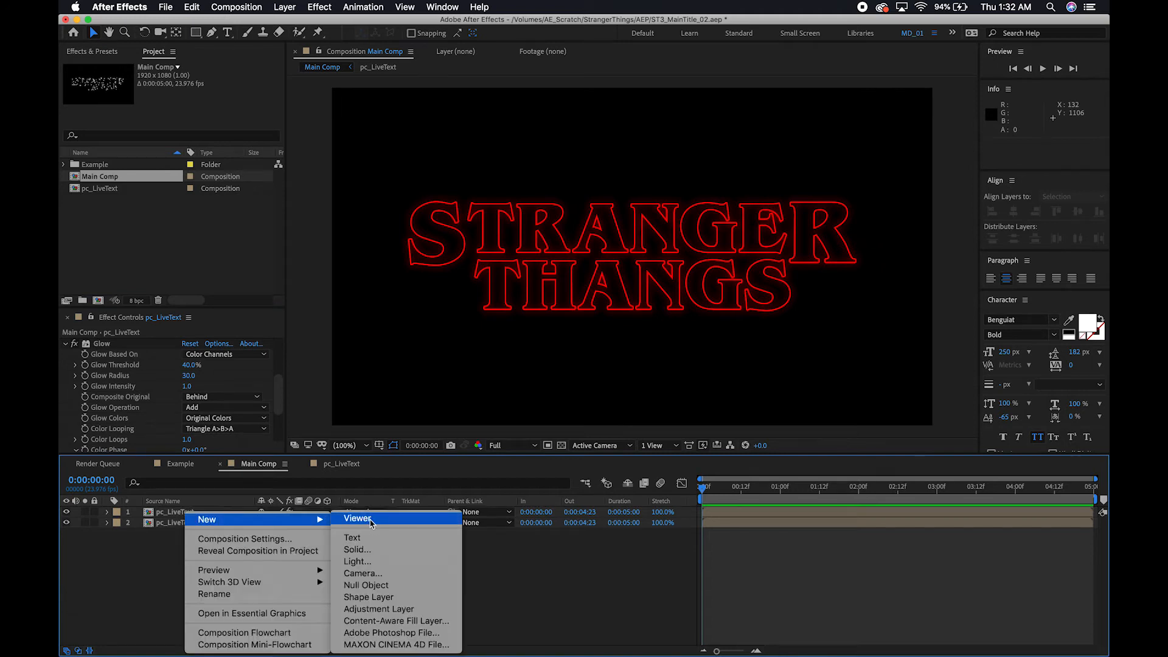
{"action": "left_click", "coordinate": [356, 550]}
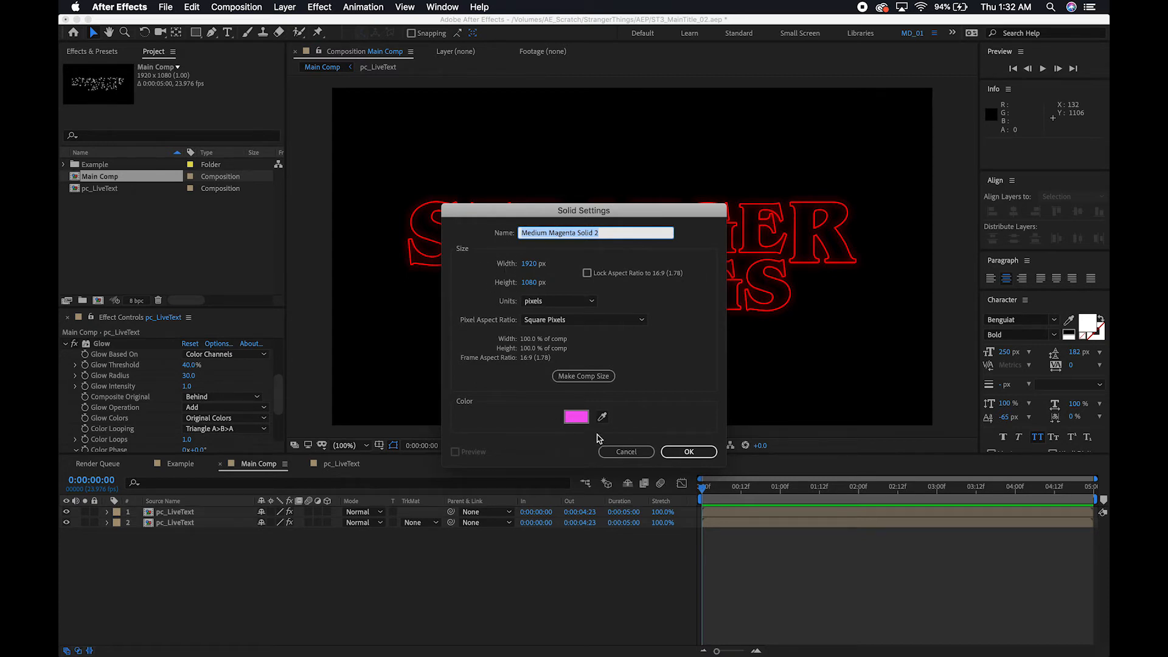
{"action": "left_click", "coordinate": [690, 455]}
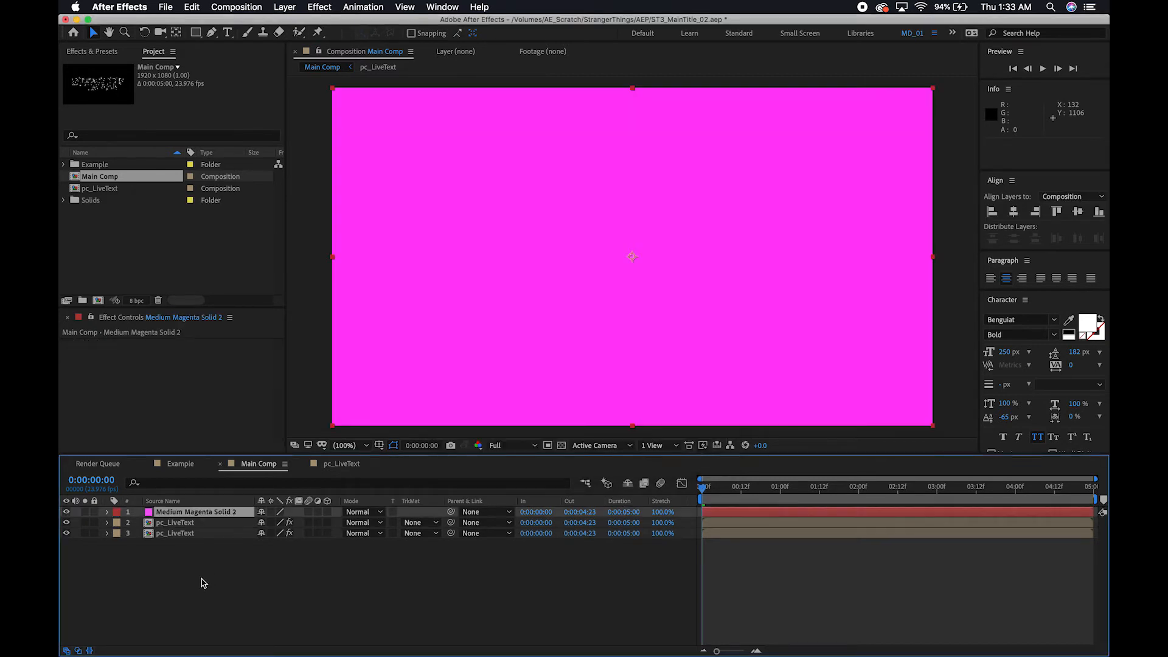
Rename the magenta solid layer to Fractal Noise in Main Comp.
{"action": "double_click", "coordinate": [195, 515]}
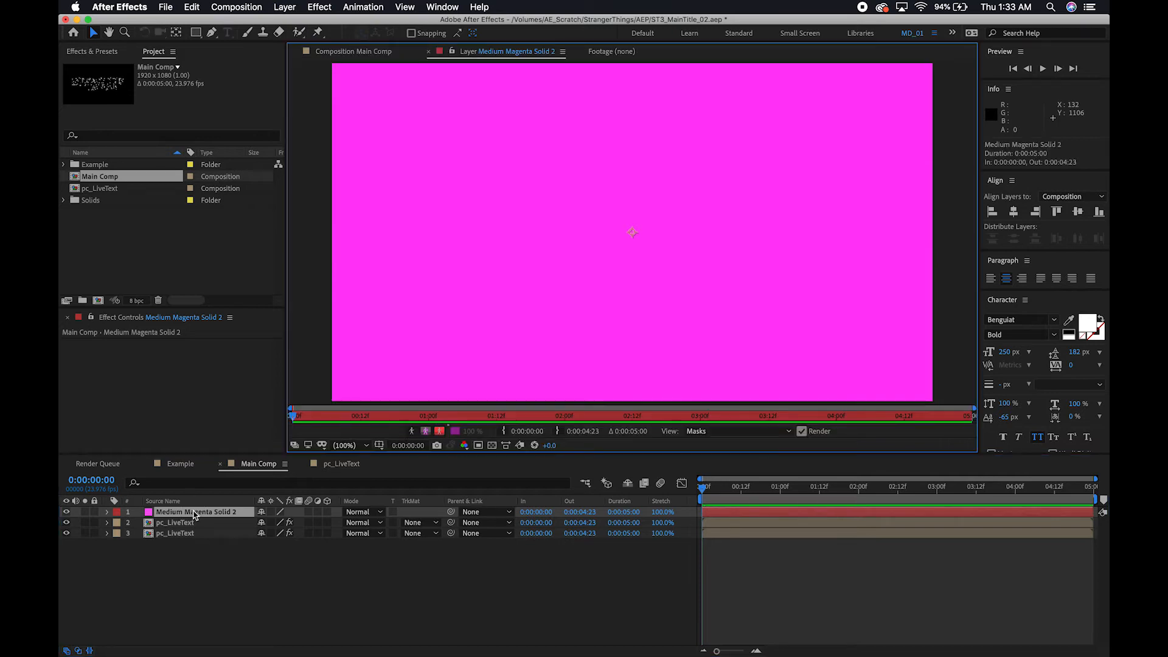
{"action": "left_click", "coordinate": [388, 51]}
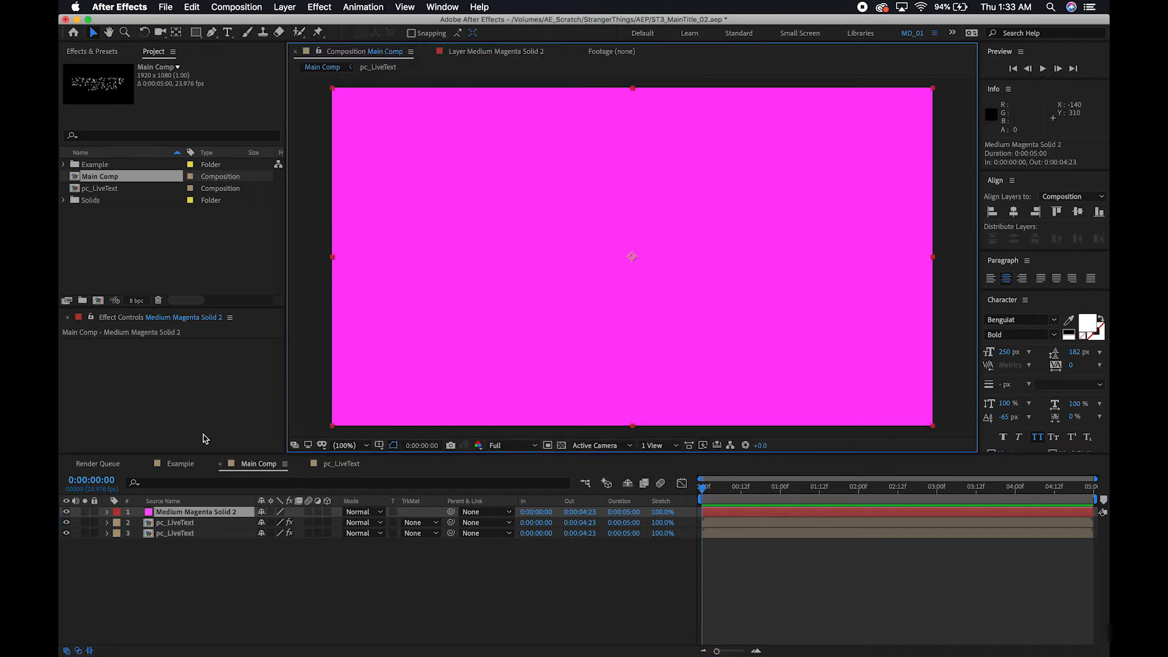
{"action": "left_click", "coordinate": [198, 513]}
{"action": "key", "text": "Return"}
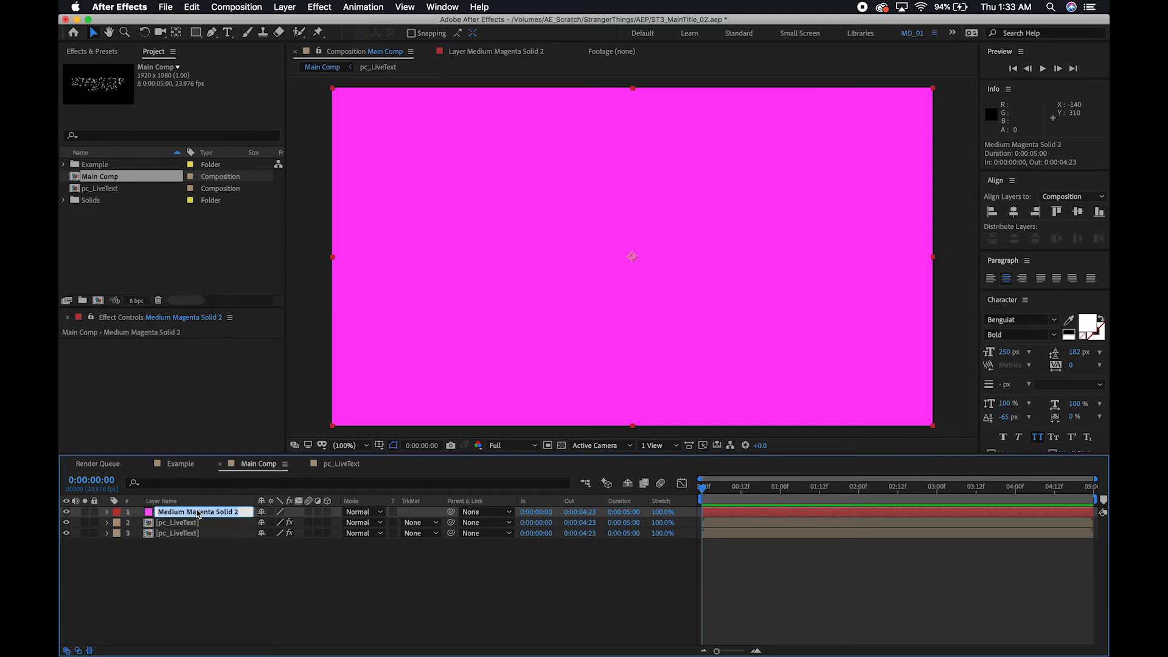
{"action": "type", "text": "Fractal Noise"}
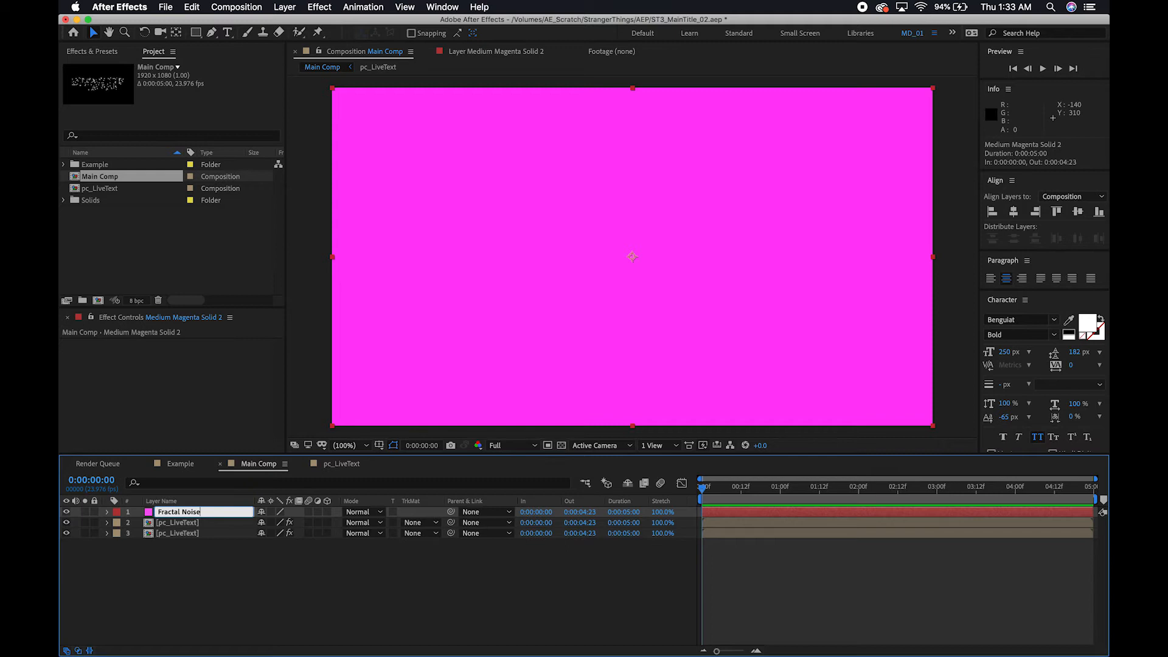
{"action": "key", "text": "Return"}
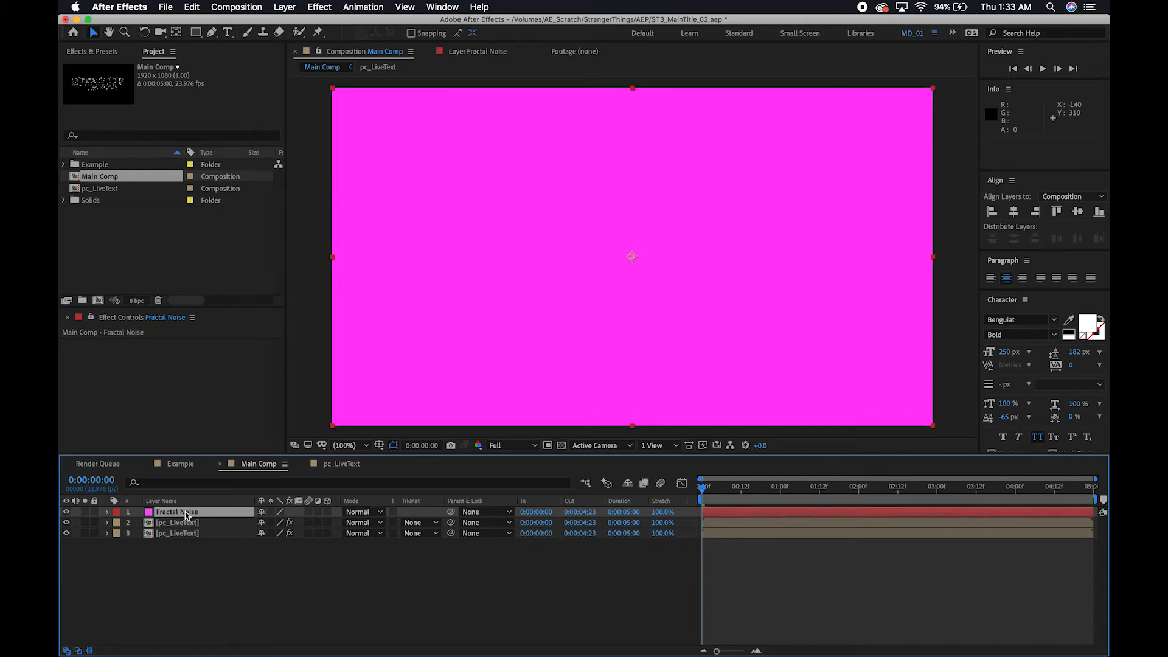
Apply the Fractal Noise effect to the solid layer and set its Contrast to 250.
{"action": "key", "text": "ctrl+space"}
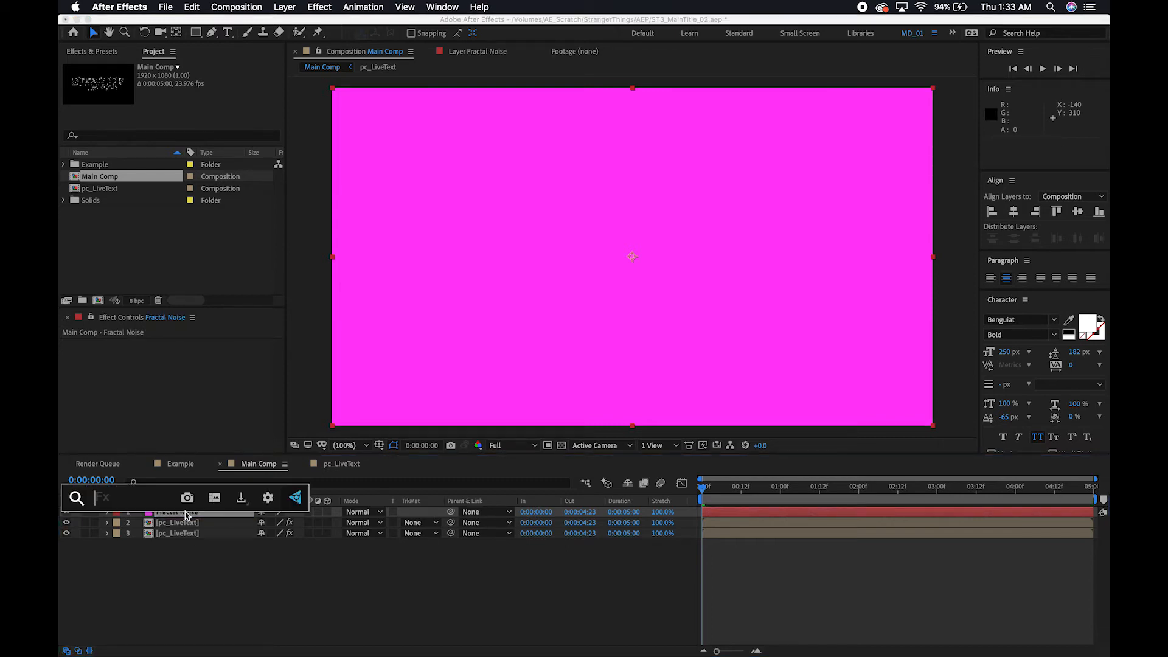
{"action": "type", "text": "fra"}
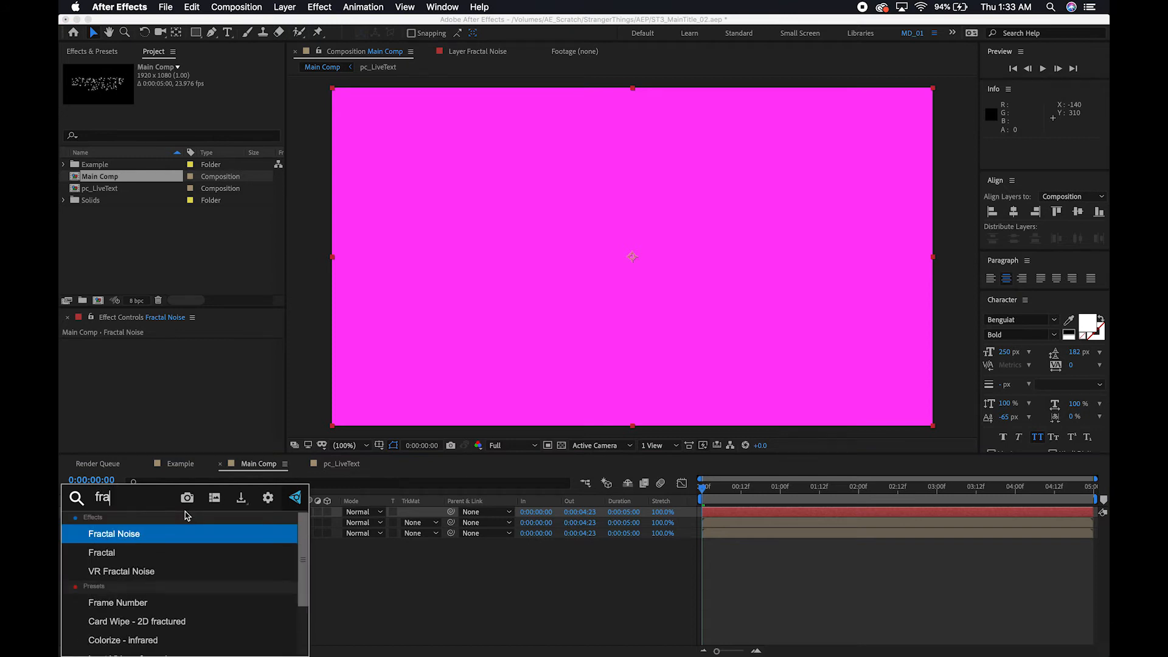
{"action": "left_click", "coordinate": [130, 538]}
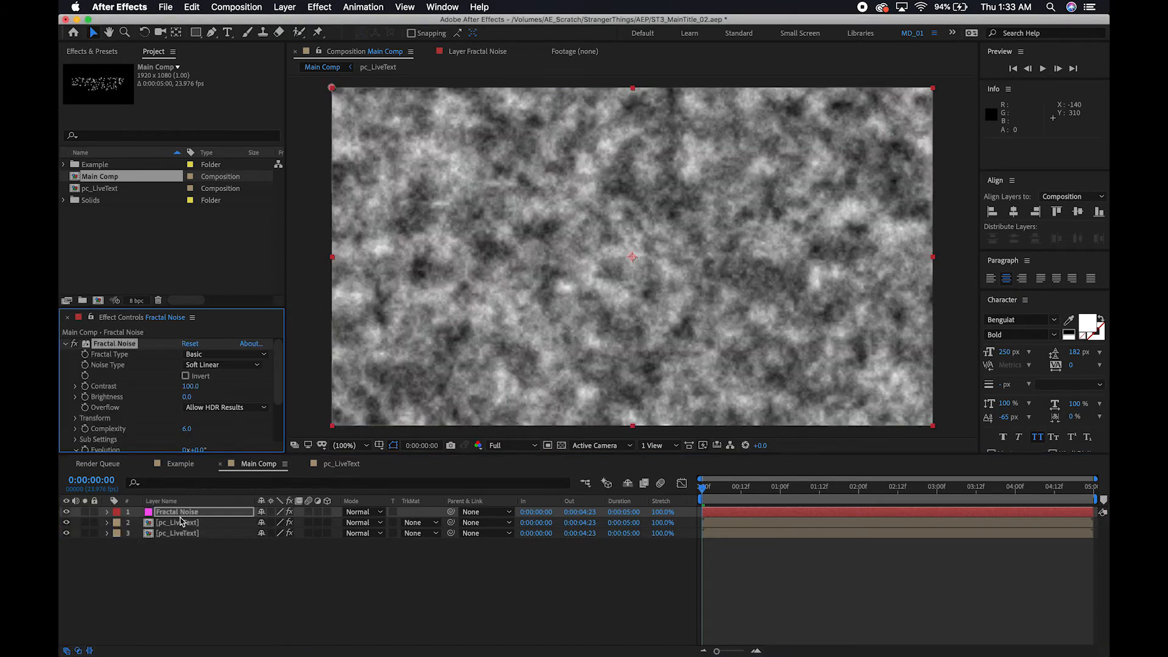
{"action": "left_click", "coordinate": [192, 389]}
{"action": "type", "text": "250"}
{"action": "key", "text": "Return"}
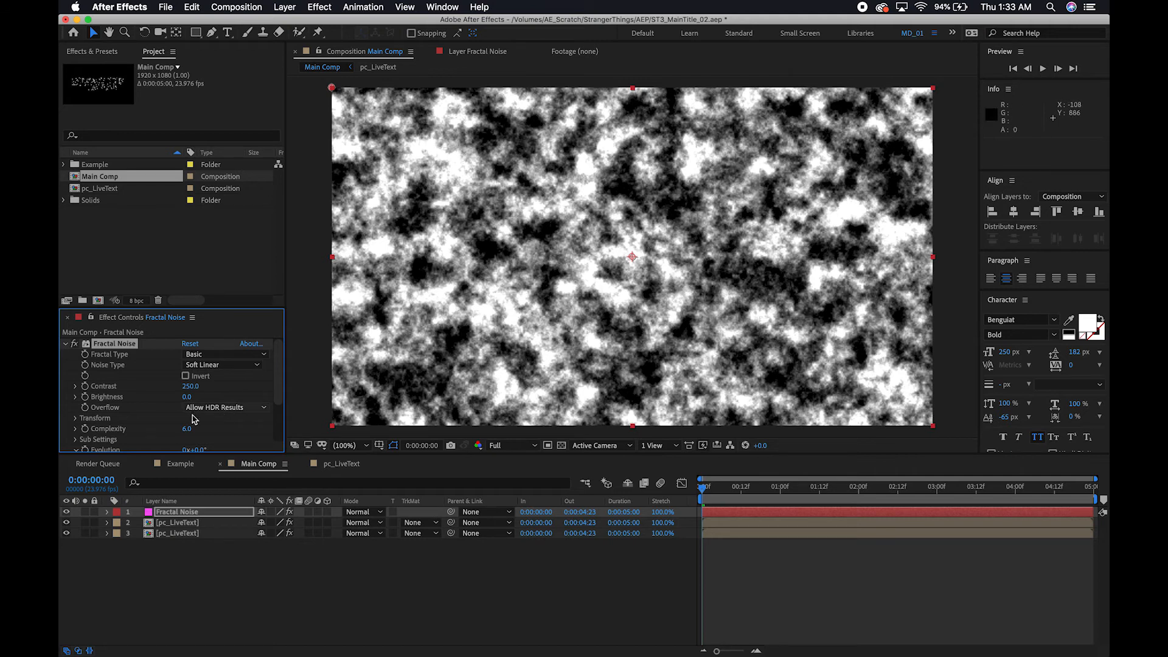
Set the Scale in the Fractal Noise effect's Transform settings to 150.
{"action": "left_click", "coordinate": [76, 419]}
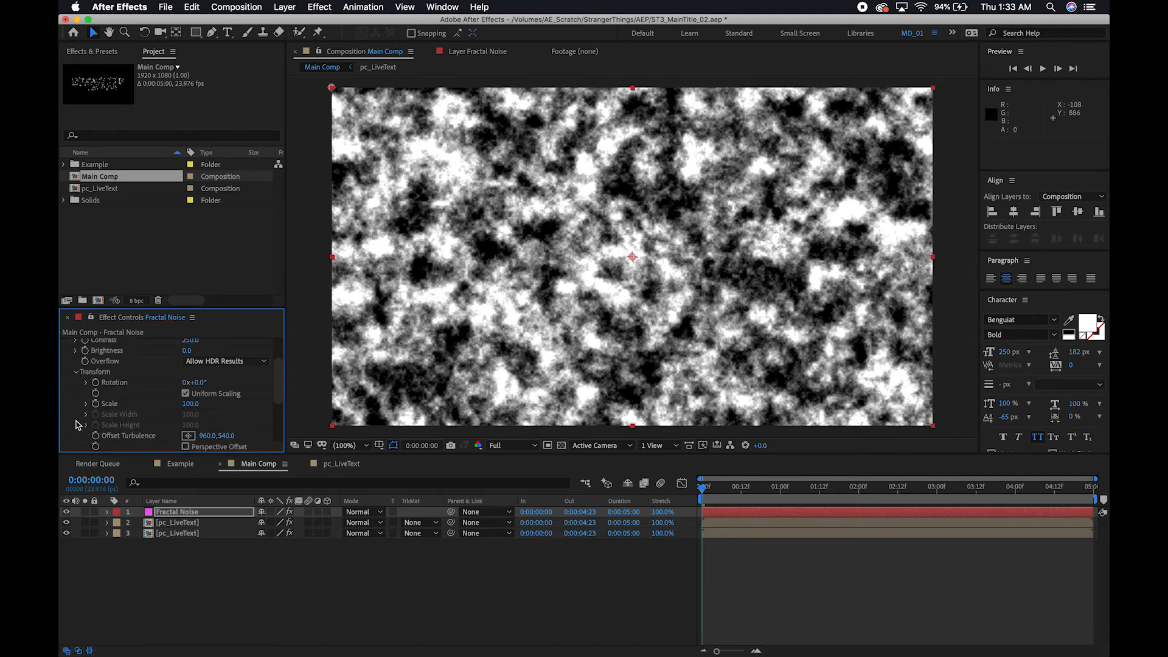
{"action": "scroll", "coordinate": [144, 406], "scroll_direction": "down", "scroll_amount": 2}
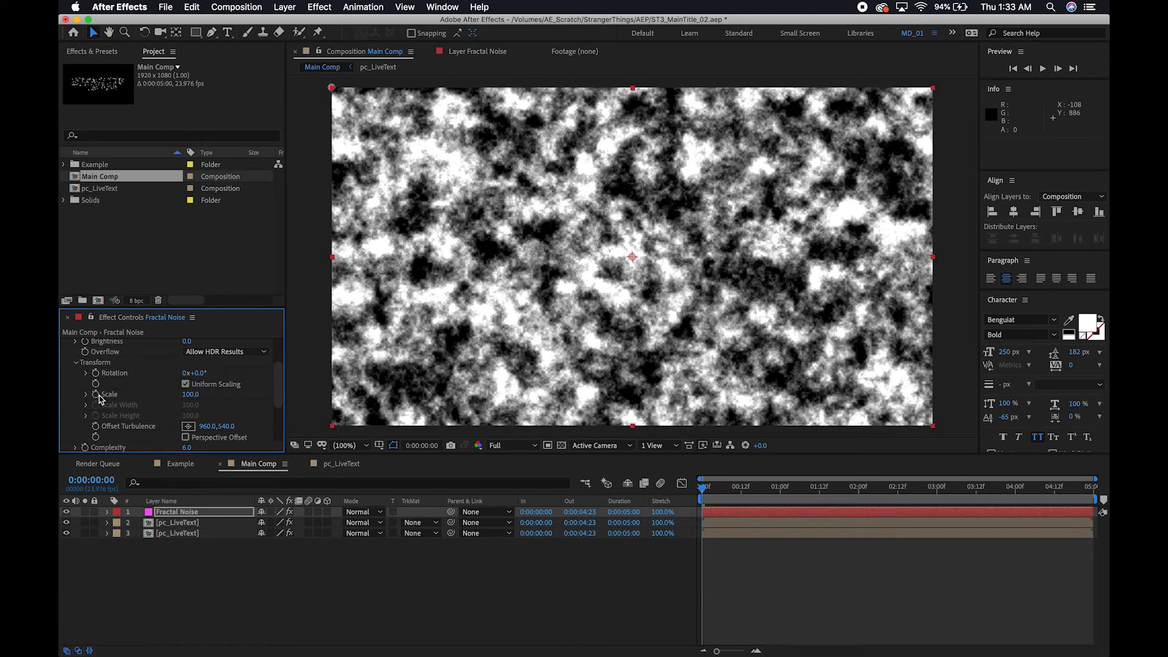
{"action": "left_click", "coordinate": [191, 395]}
{"action": "type", "text": "15"}
{"action": "key", "text": "Return"}
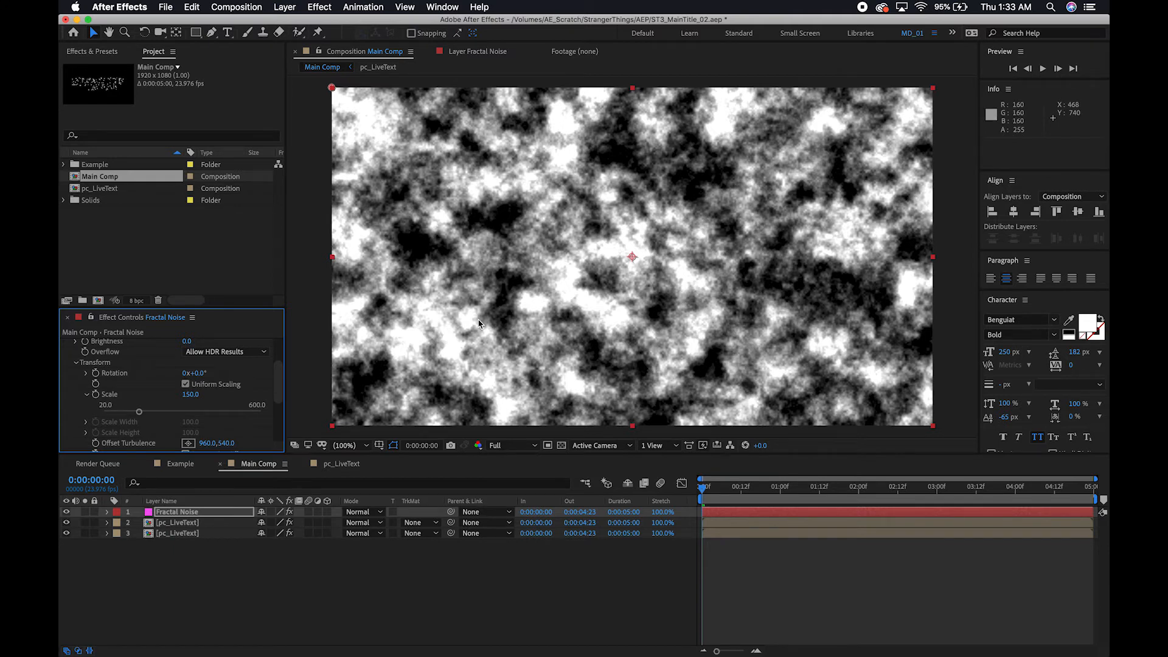
Set the track matte of the pc_LiveText layer directly below the noise solid to Luma Matte "Fractal Noise".
{"action": "left_click", "coordinate": [191, 524]}
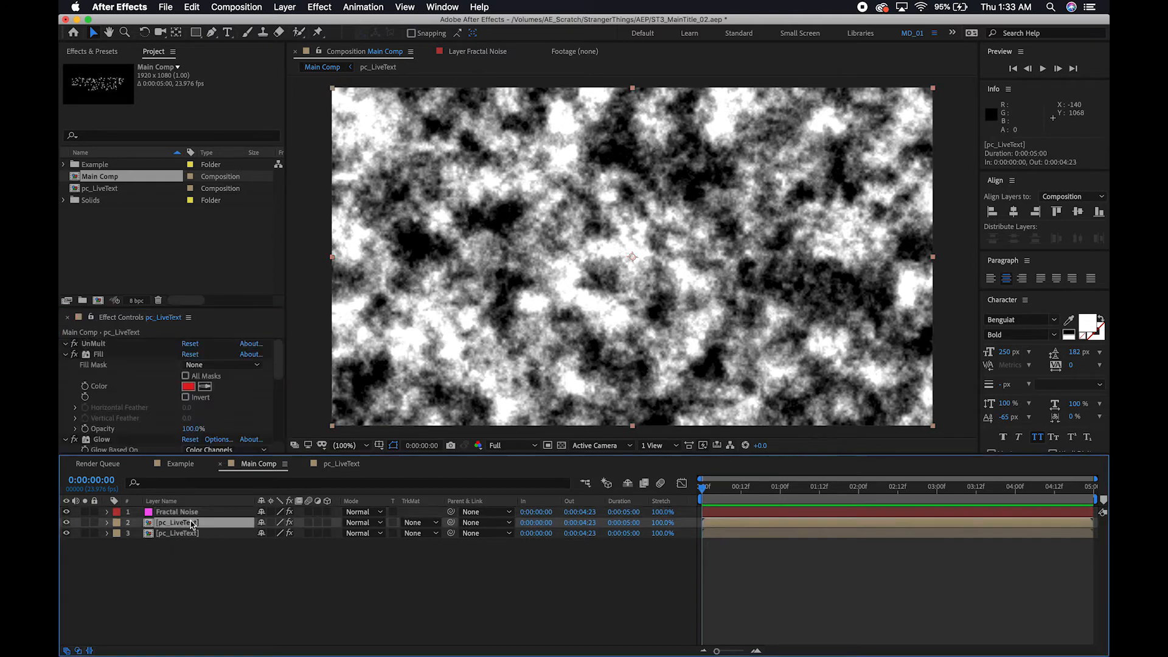
{"action": "left_click", "coordinate": [412, 522]}
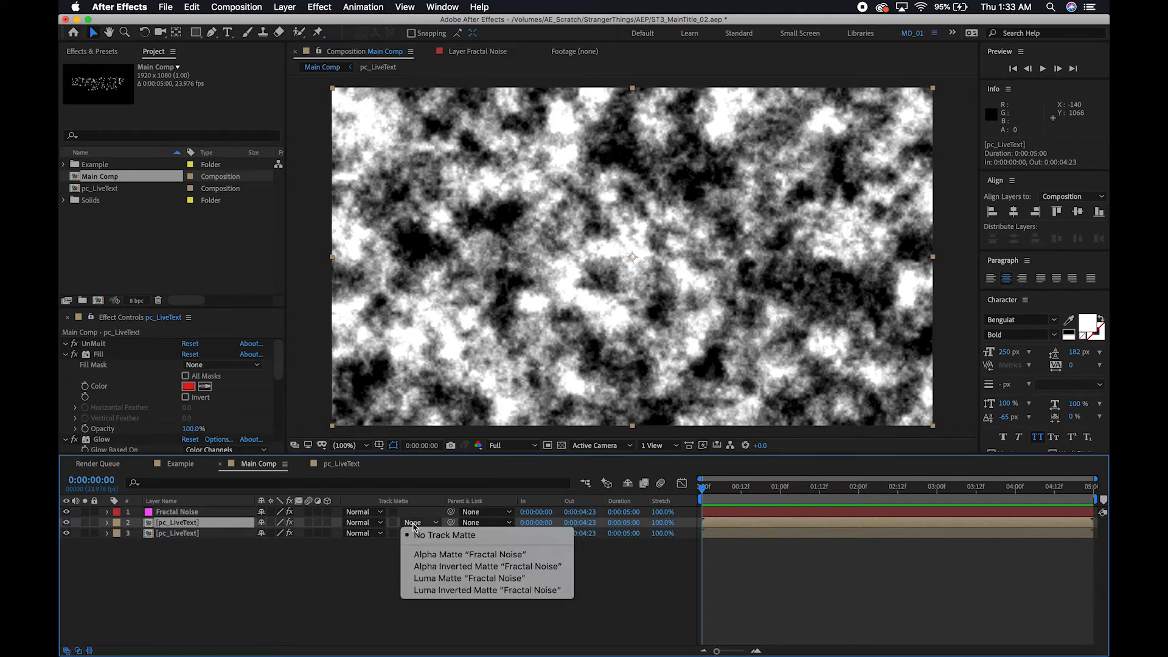
{"action": "left_click", "coordinate": [447, 579]}
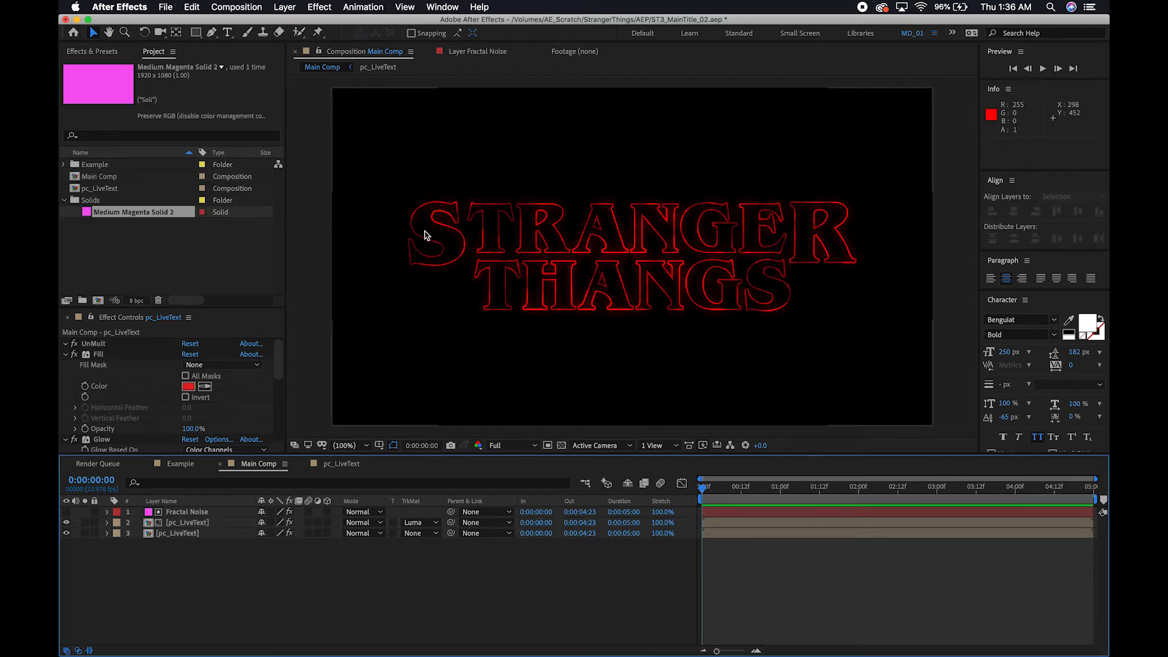
Duplicate the Fractal Noise layer together with the matted pc_LiveText layer beneath it.
{"action": "left_click", "coordinate": [186, 523]}
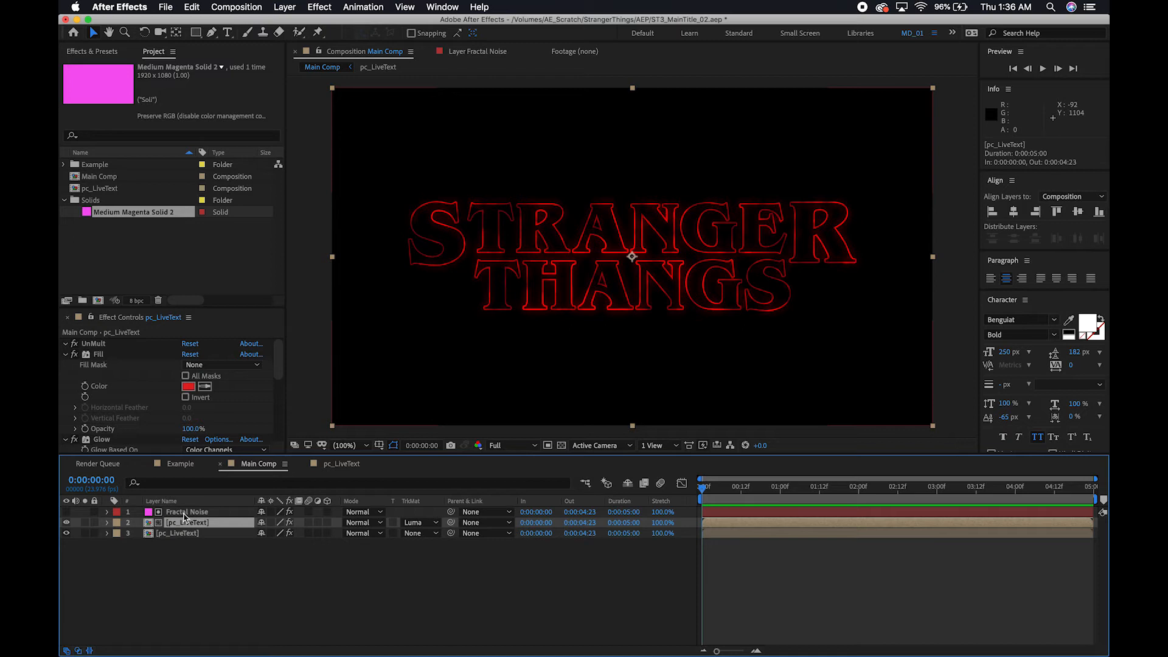
{"action": "left_click", "coordinate": [185, 514], "text": "shift"}
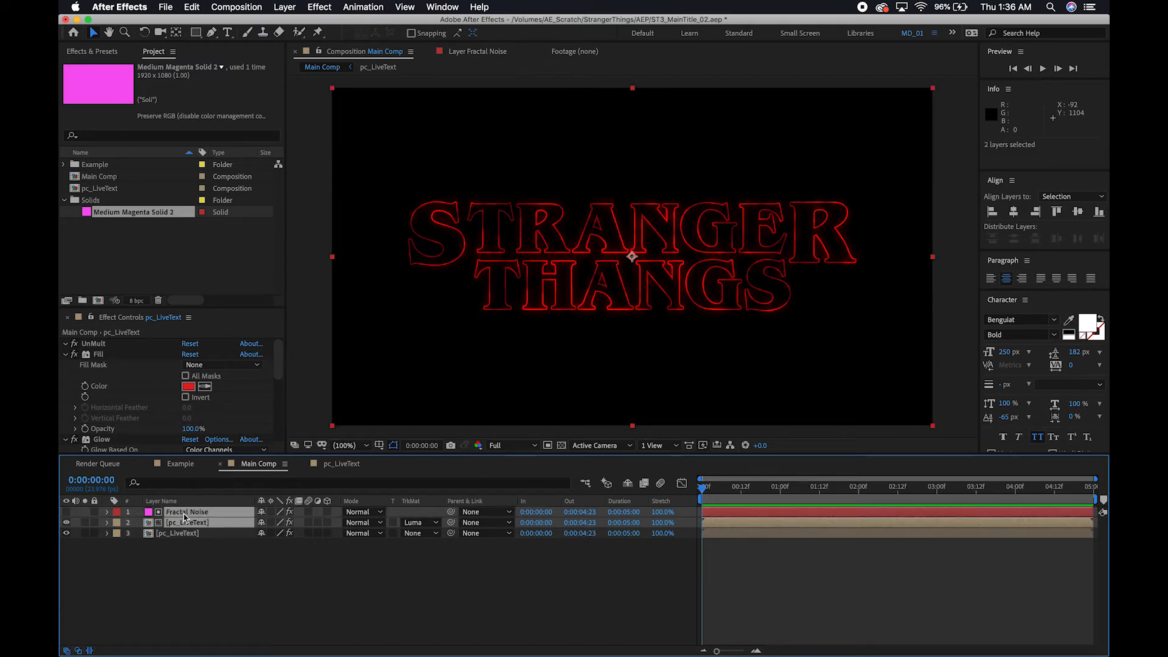
{"action": "key", "text": "super+d"}
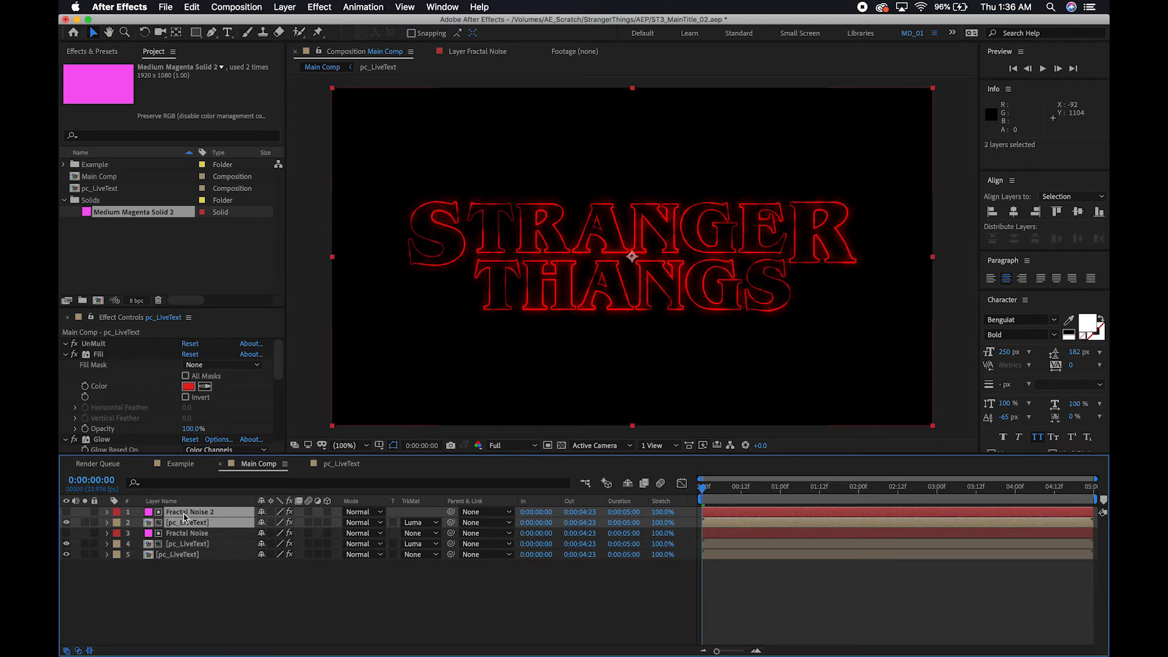
{"action": "left_click", "coordinate": [180, 591]}
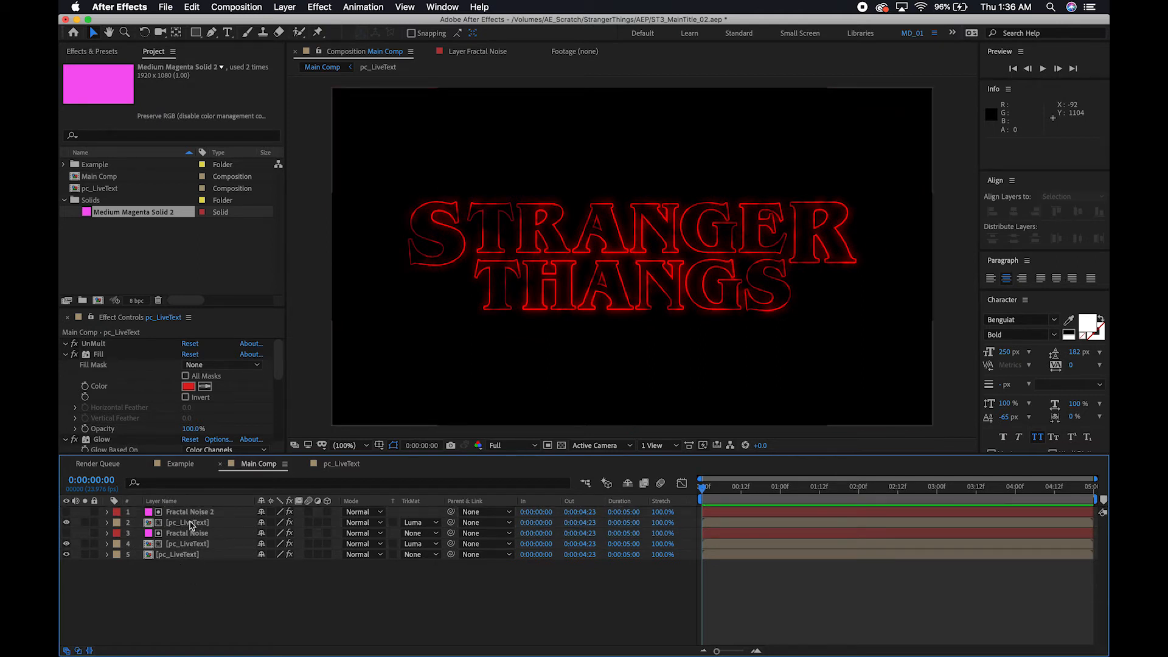
Remove the Glow effect from the uppermost pc_LiveText copy.
{"action": "left_click", "coordinate": [190, 523]}
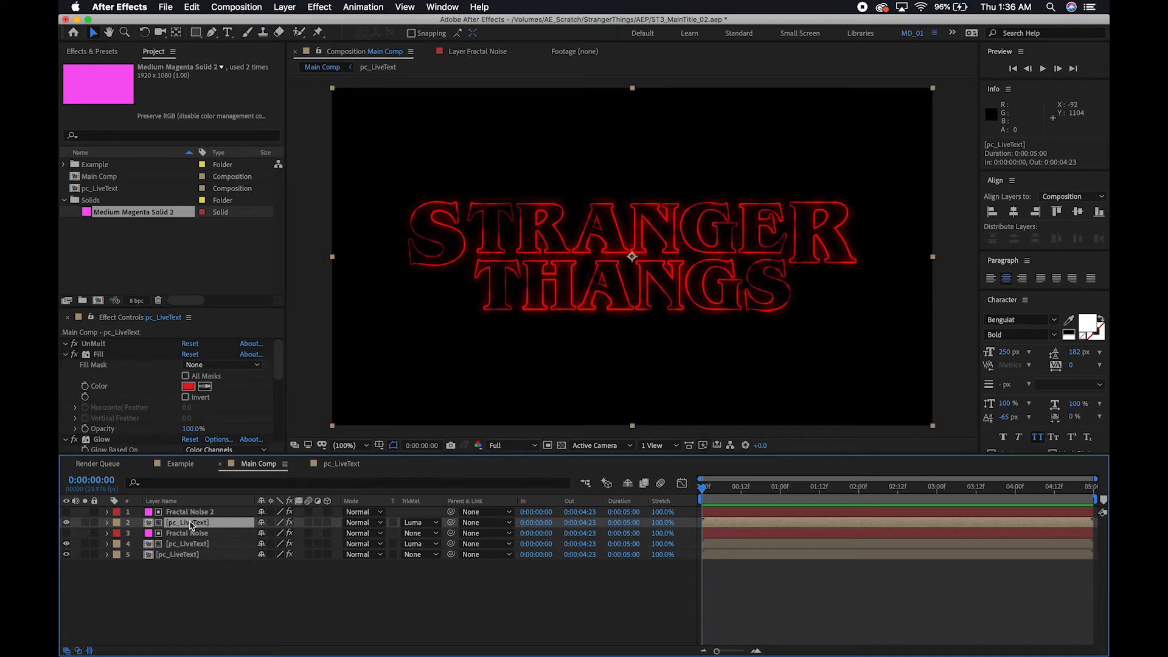
{"action": "left_click", "coordinate": [66, 356]}
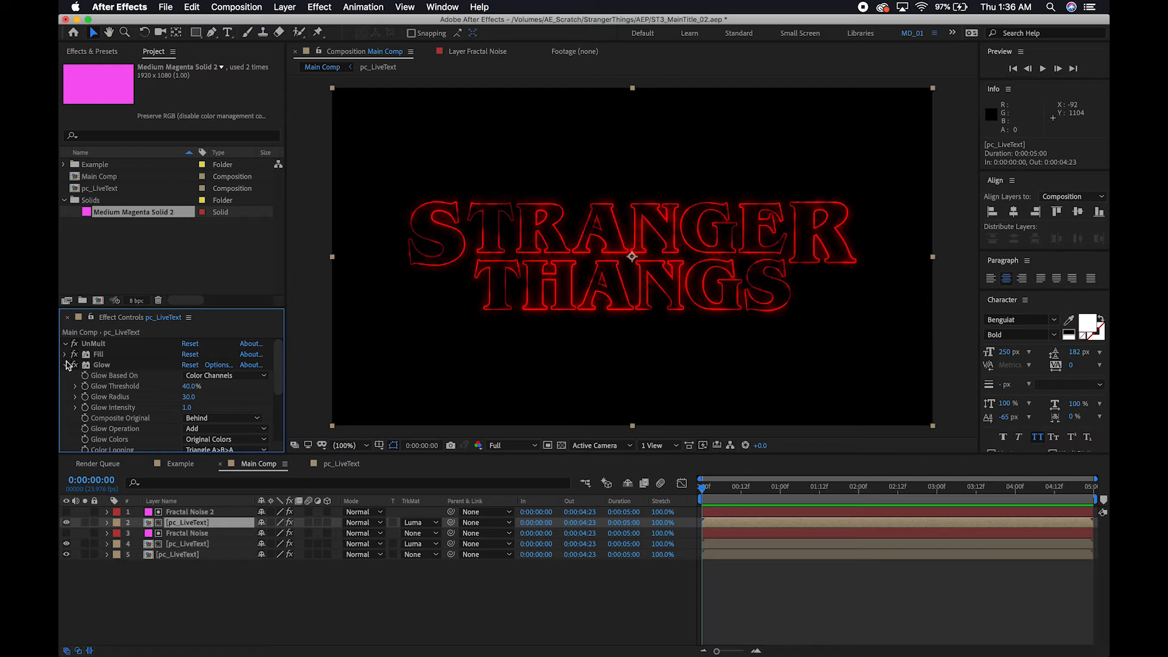
{"action": "left_click", "coordinate": [66, 365]}
{"action": "left_click", "coordinate": [109, 365]}
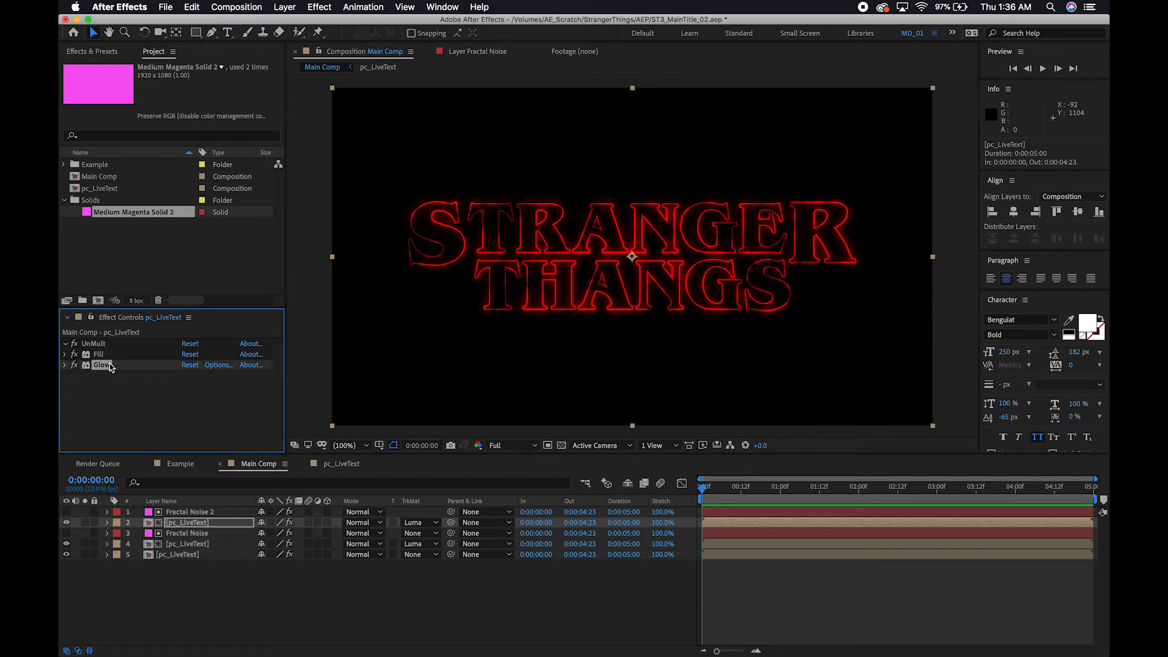
{"action": "key", "text": "Delete"}
Apply Gaussian Blur to the uppermost pc_LiveText layer and set its Blurriness to 50.
{"action": "left_click", "coordinate": [195, 525]}
{"action": "key", "text": "ctrl+space"}
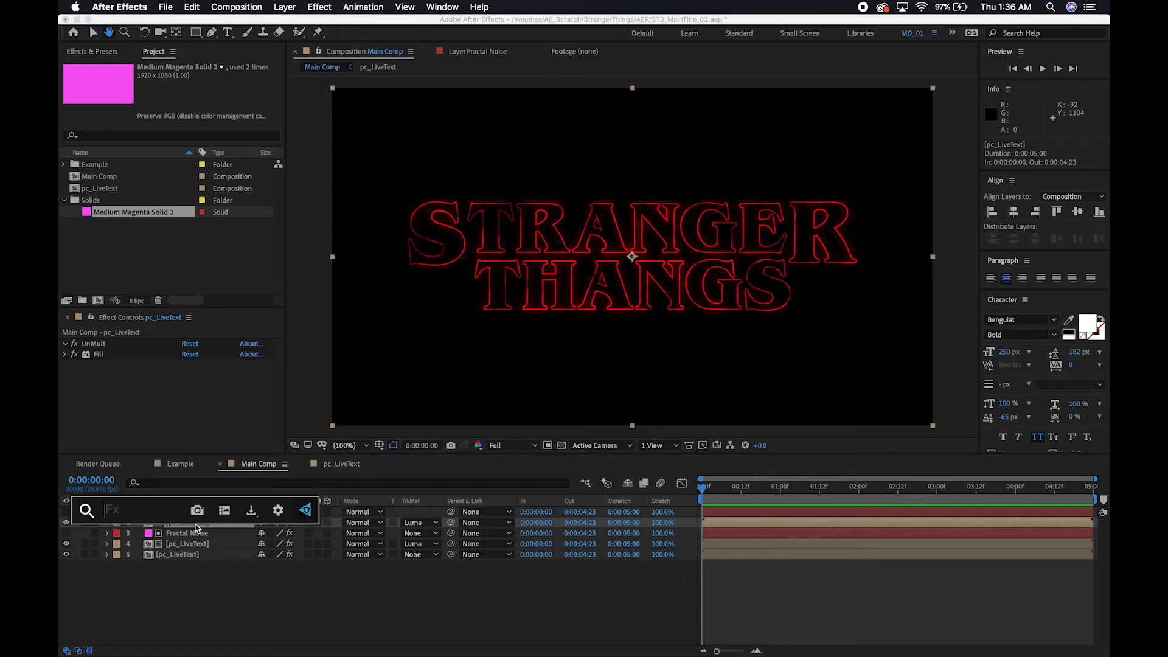
{"action": "type", "text": "gaussian"}
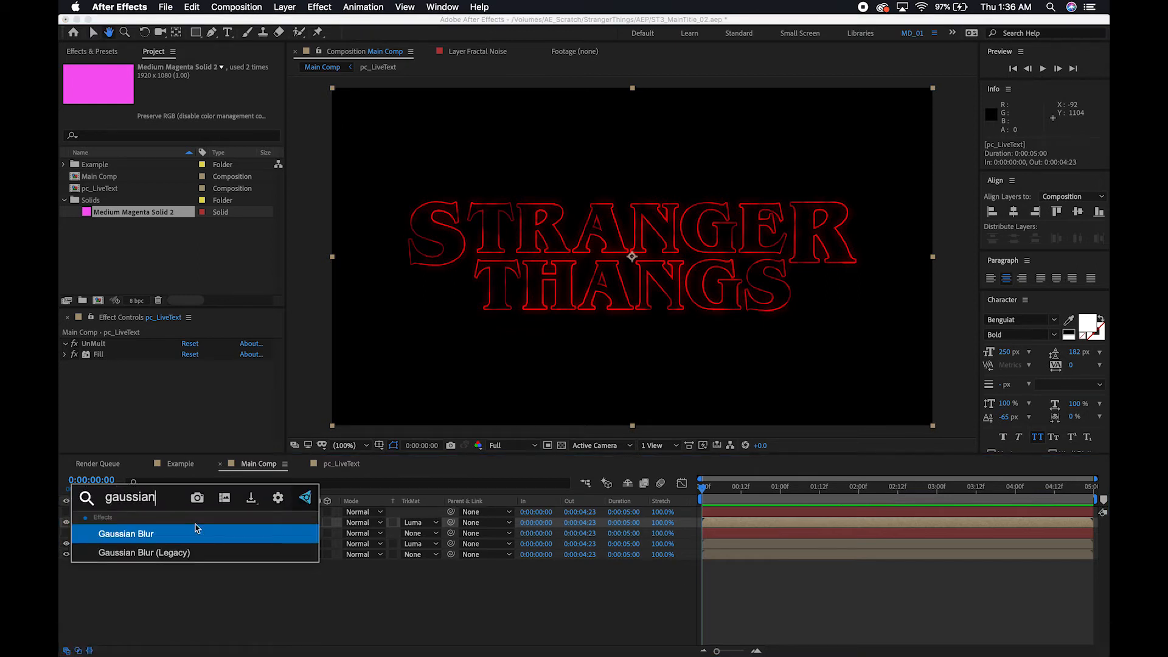
{"action": "key", "text": "Return"}
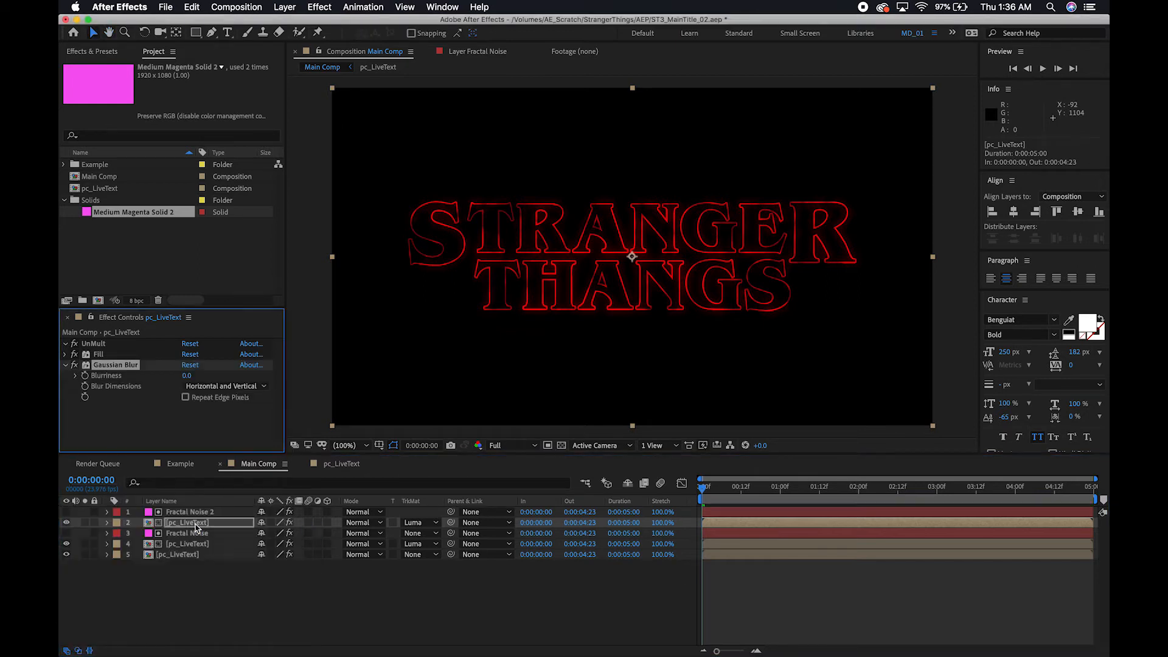
{"action": "left_click", "coordinate": [189, 375]}
{"action": "key", "text": "Return"}
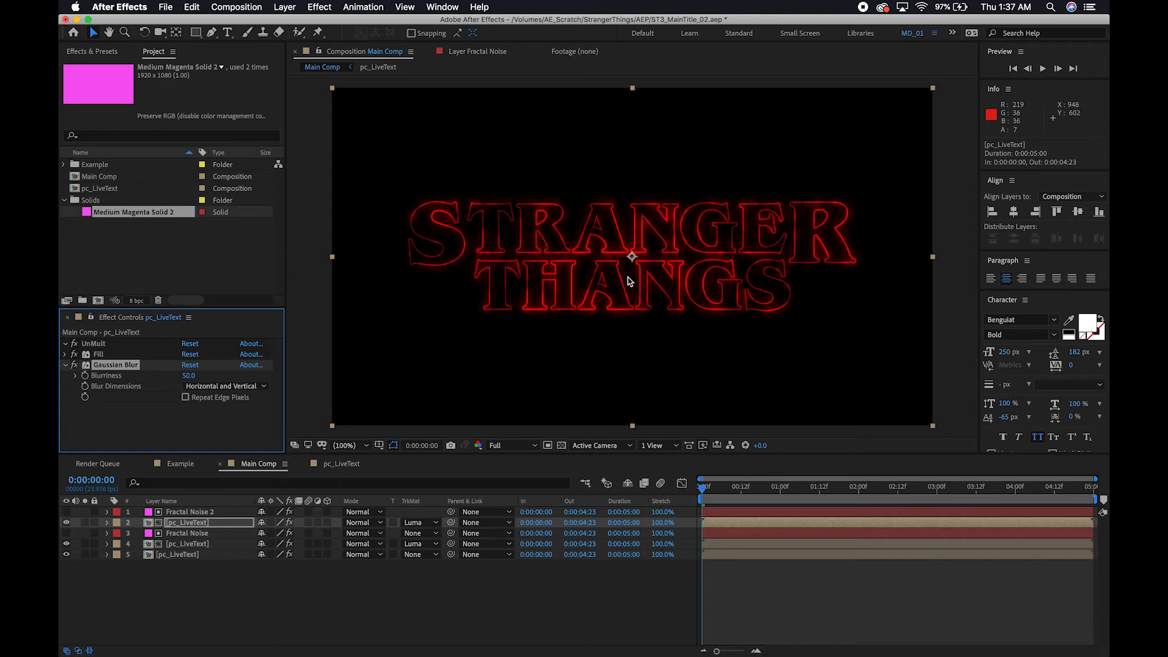
Add a new null object to Main Comp with no layer selected.
{"action": "left_click", "coordinate": [183, 602]}
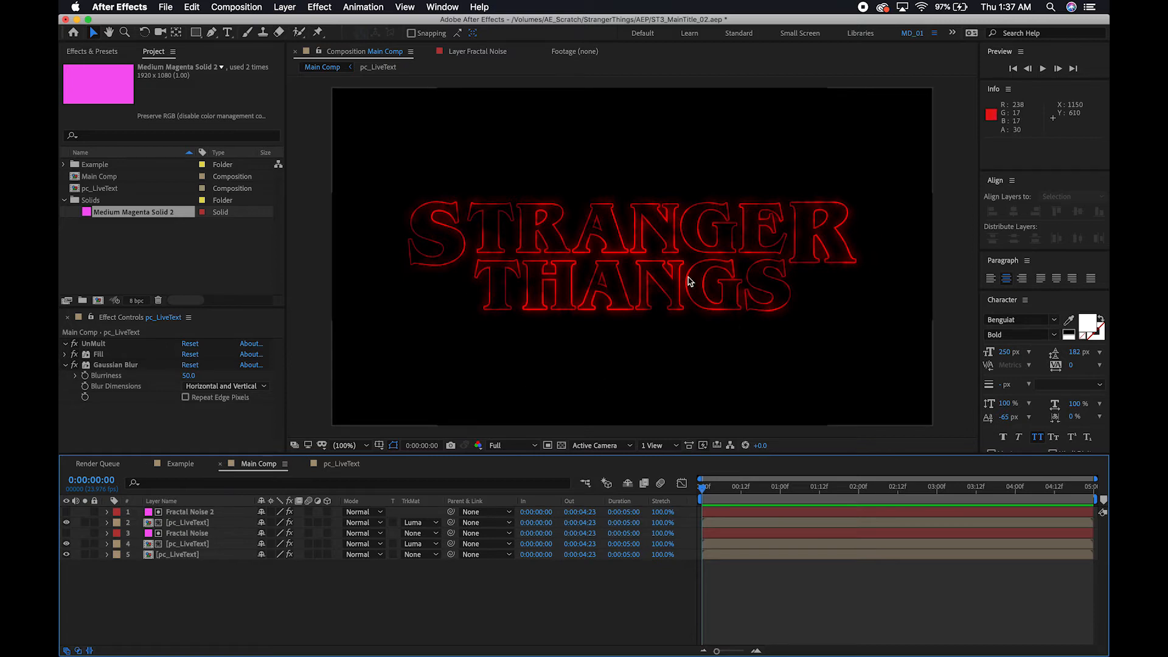
{"action": "right_click", "coordinate": [180, 585]}
{"action": "mouse_move", "coordinate": [265, 523]}
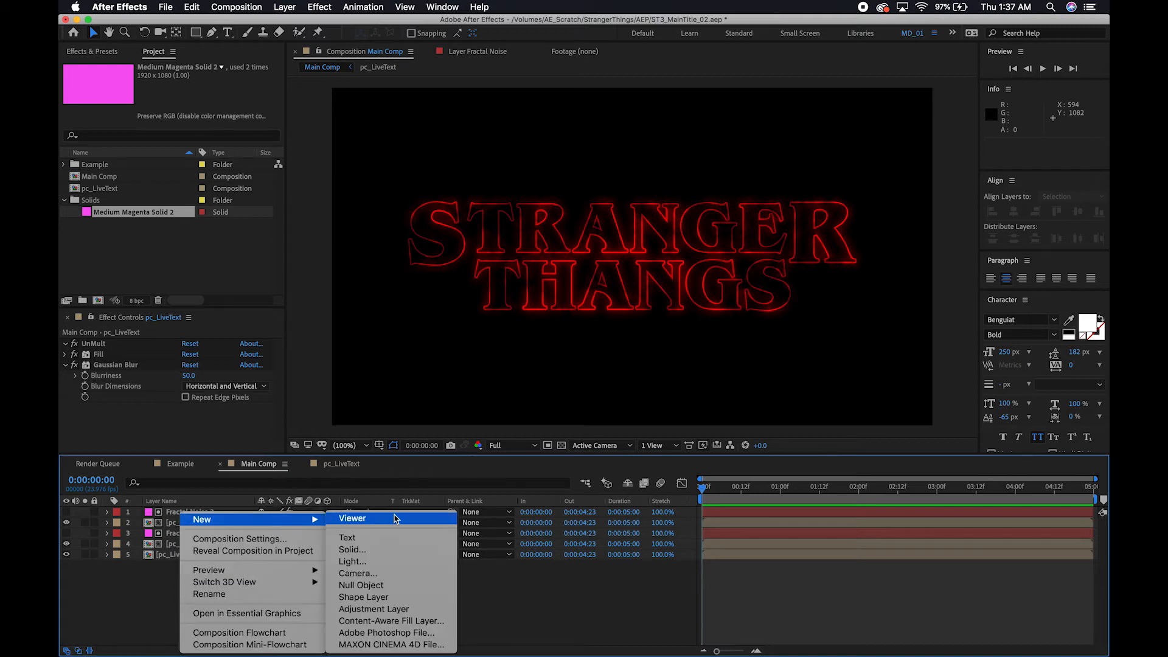
{"action": "left_click", "coordinate": [387, 585]}
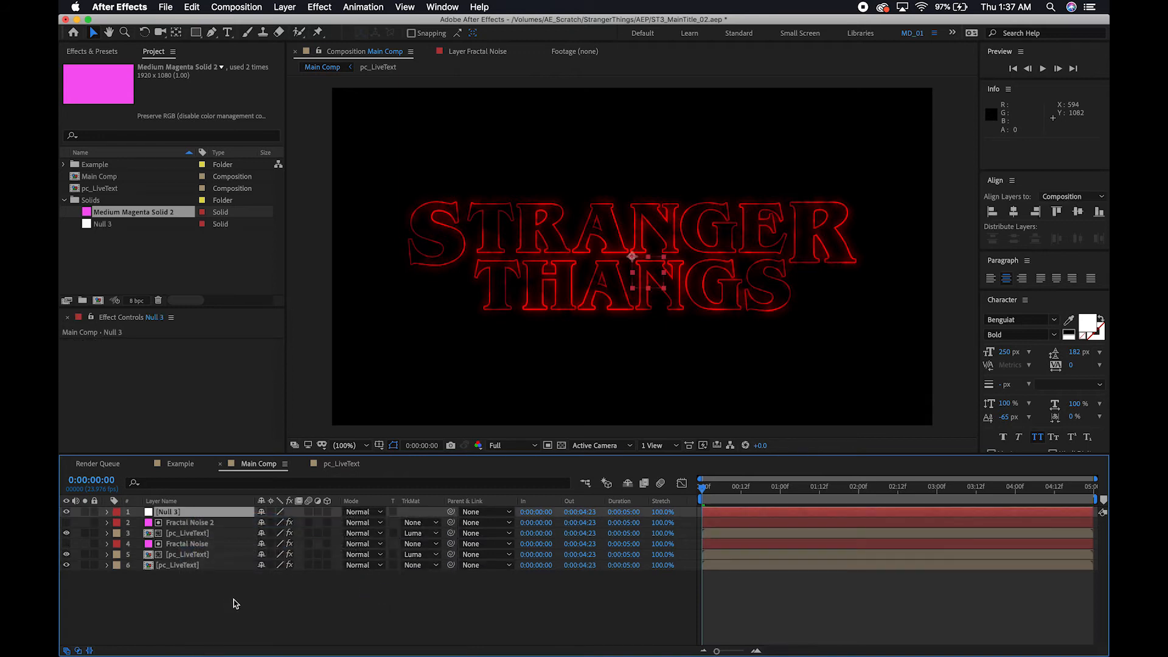
Parent both Fractal Noise layers and all three pc_LiveText layers to the null object.
{"action": "left_click", "coordinate": [197, 523]}
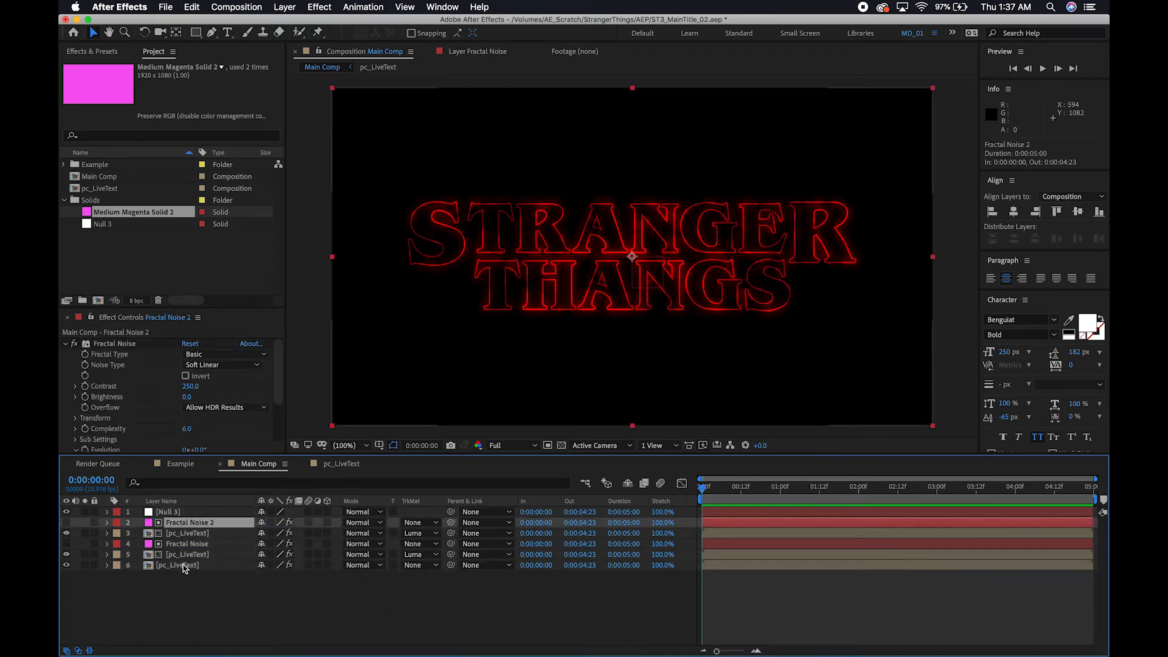
{"action": "left_click", "coordinate": [183, 568], "text": "shift"}
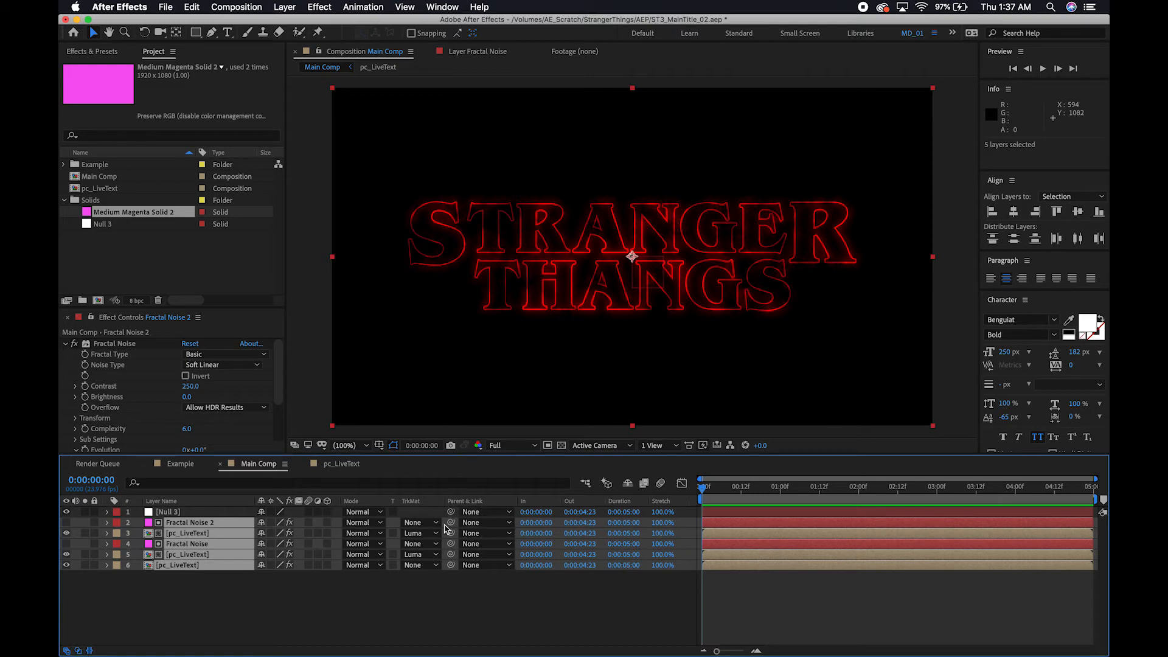
{"action": "left_click_drag", "start_coordinate": [450, 523], "coordinate": [172, 512]}
Rename the null layer as "Null - Text Scaler".
{"action": "left_click", "coordinate": [172, 513]}
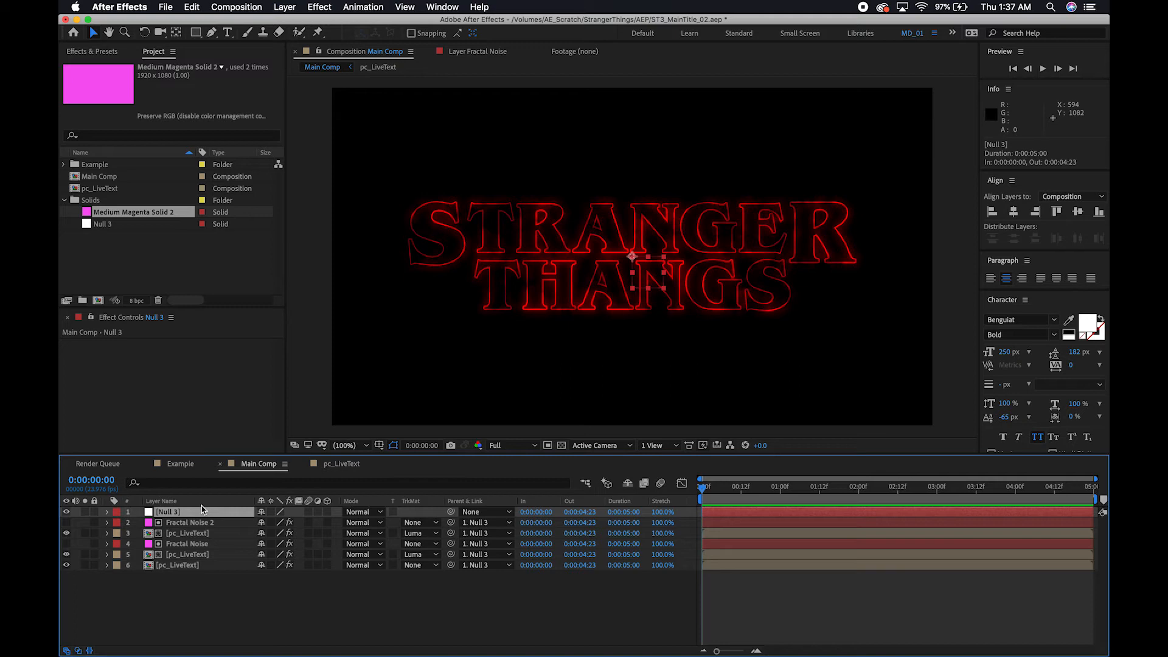
{"action": "key", "text": "Return"}
{"action": "key", "text": "Right"}
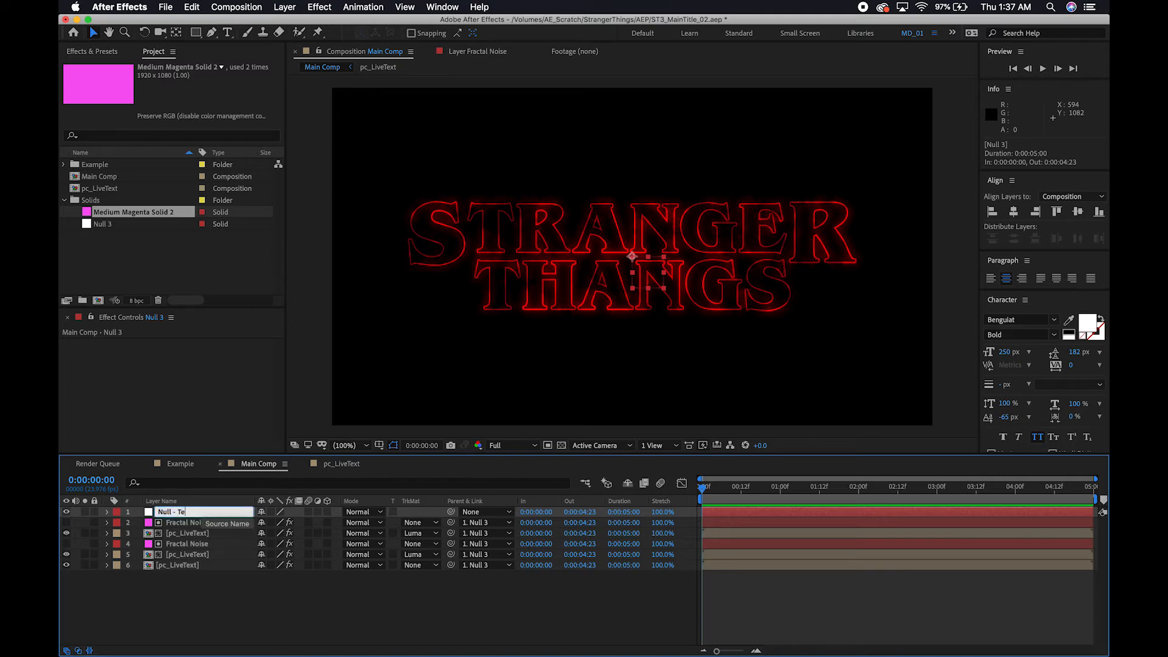
{"action": "type", "text": "- Text Scaler"}
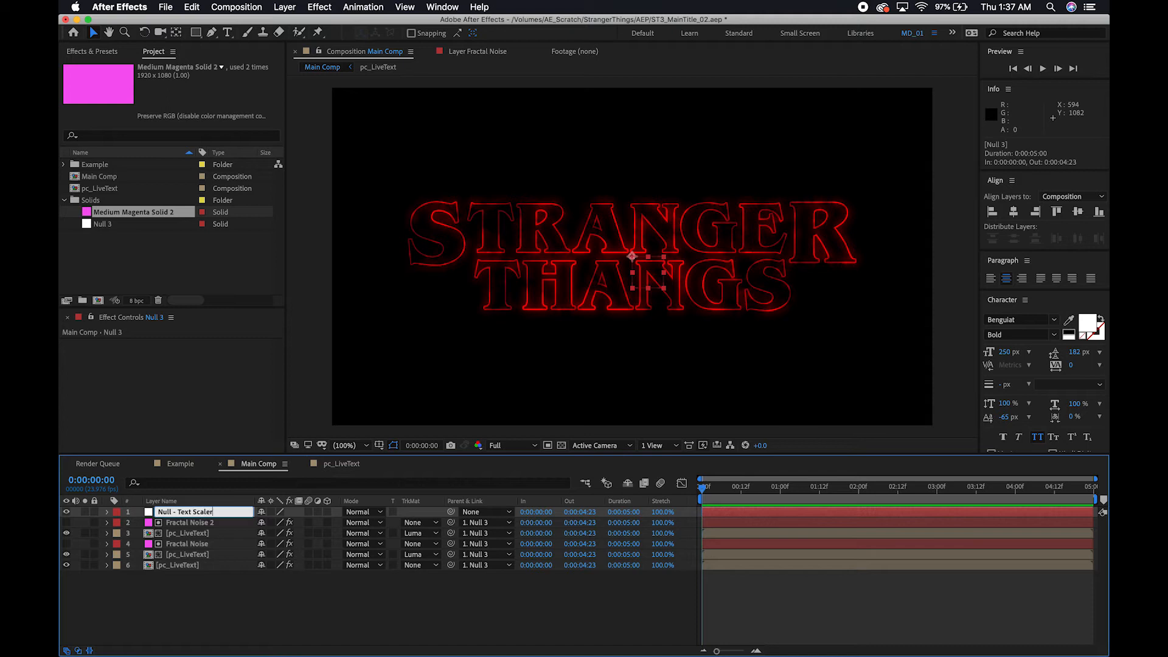
{"action": "key", "text": "Return"}
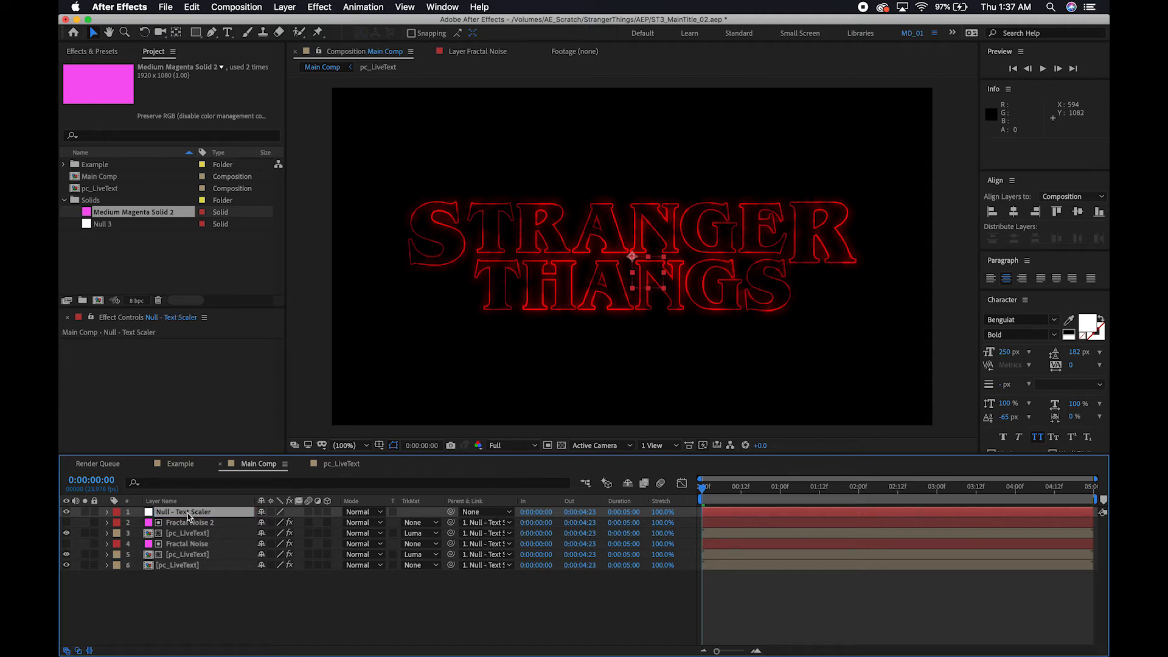
Keyframe the null's Scale from 100% at the first frame to 80% at 0:00:04:23, and return to the start of the timeline.
{"action": "key", "text": "s"}
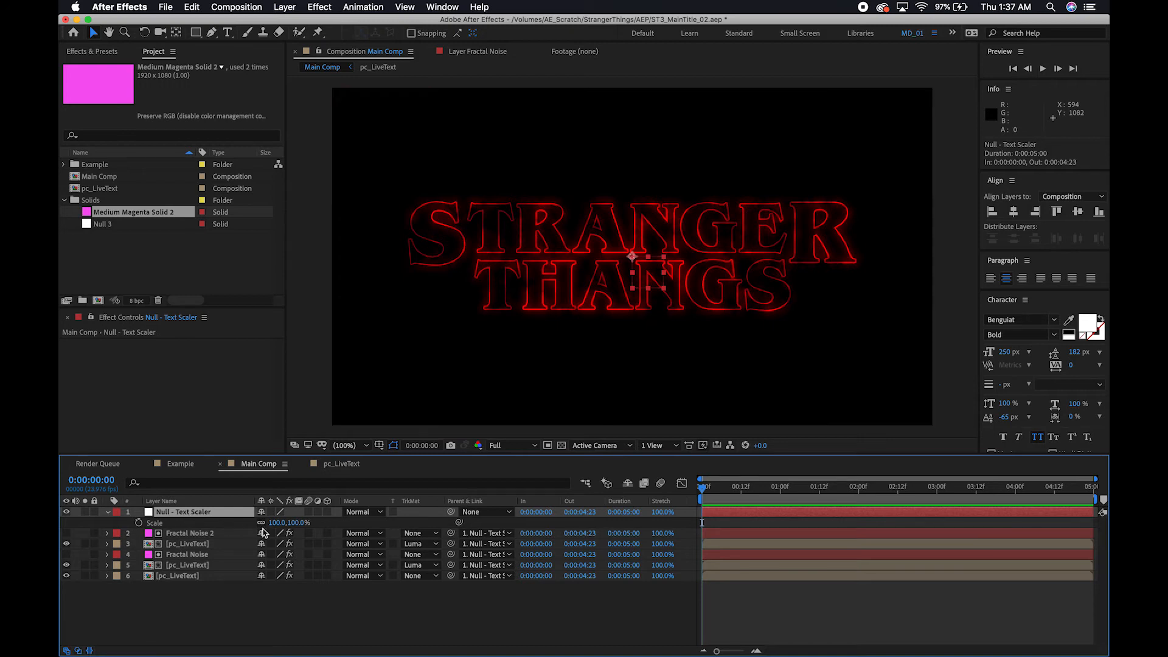
{"action": "left_click", "coordinate": [138, 523]}
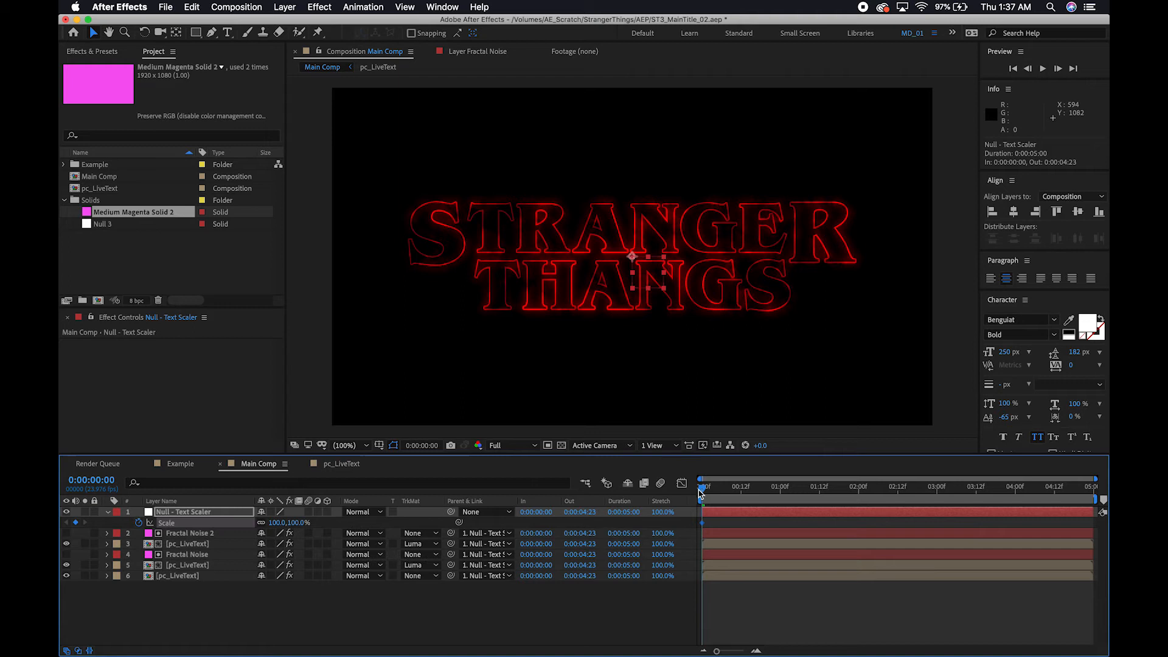
{"action": "left_click_drag", "start_coordinate": [702, 489], "coordinate": [1105, 494]}
{"action": "left_click", "coordinate": [296, 523]}
{"action": "type", "text": "80"}
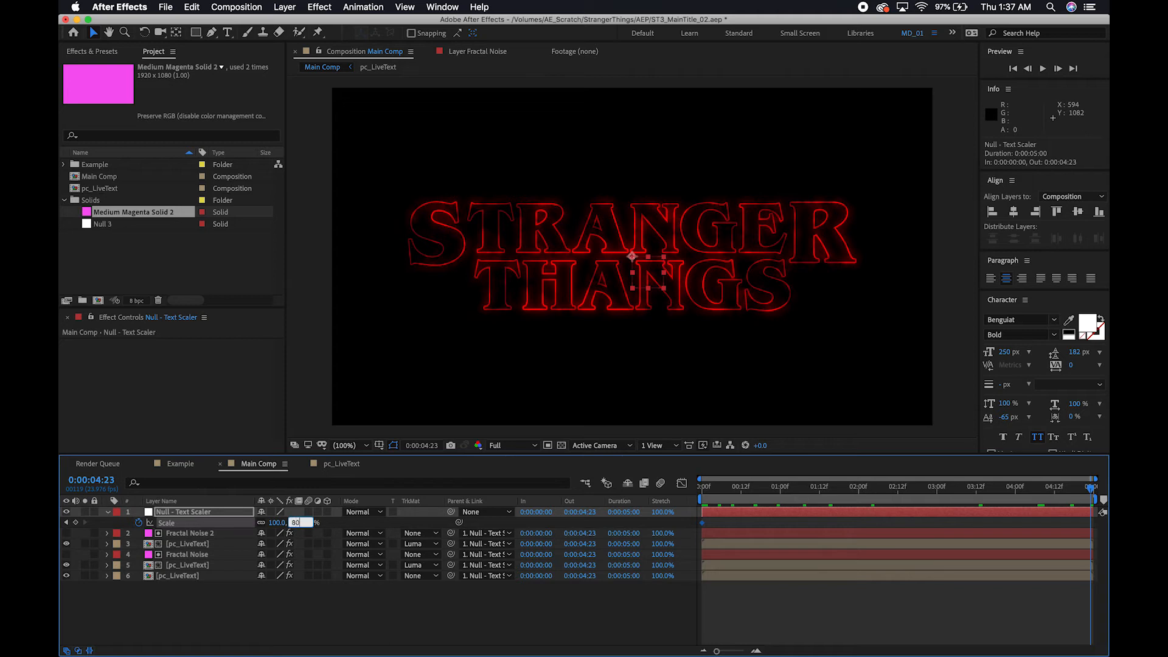
{"action": "key", "text": "Return"}
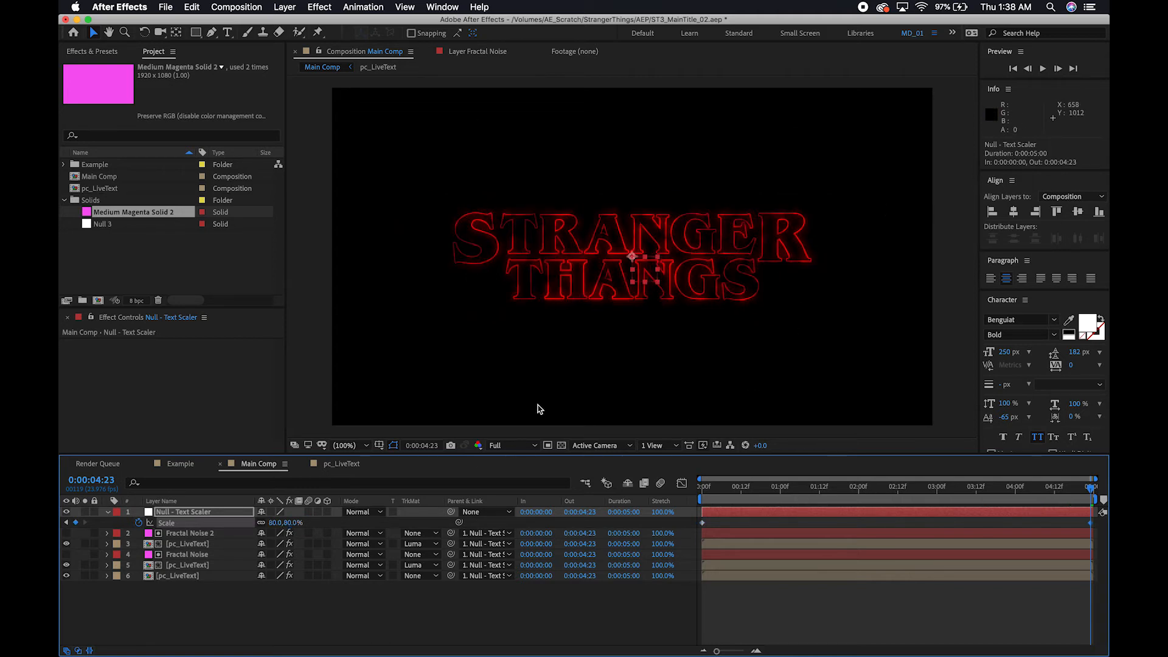
{"action": "left_click", "coordinate": [705, 488]}
{"action": "left_click_drag", "start_coordinate": [705, 488], "coordinate": [630, 490]}
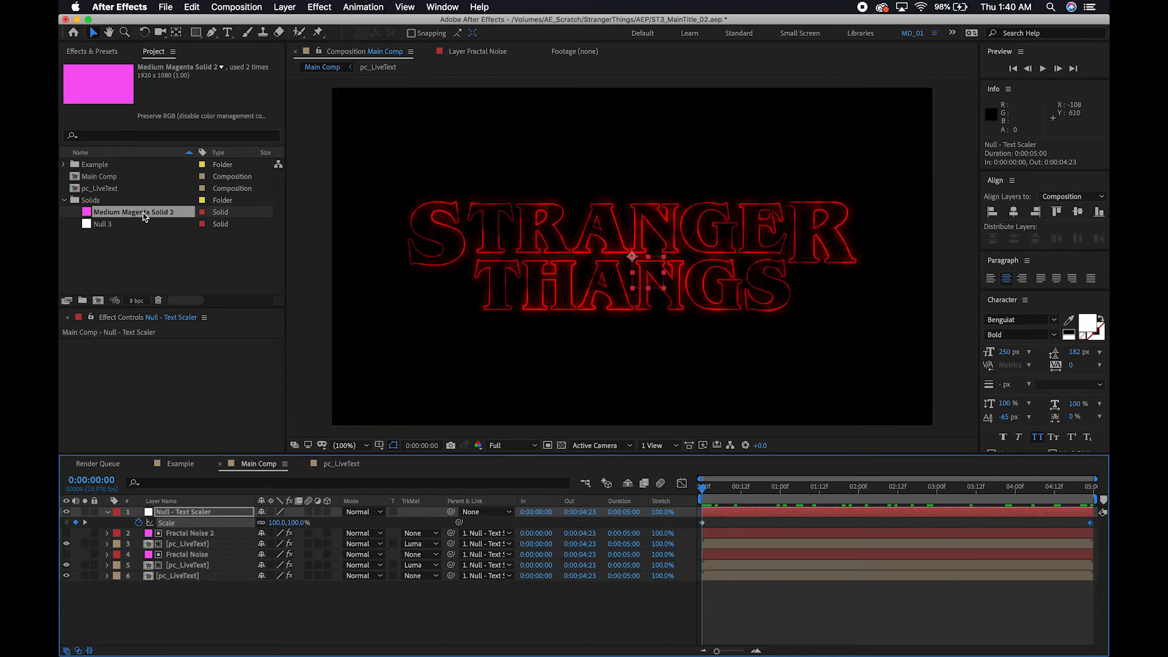
Add Medium Magenta Solid 2 beneath all layers in Main Comp and apply the Fill effect to it.
{"action": "left_click_drag", "start_coordinate": [144, 216], "coordinate": [198, 584]}
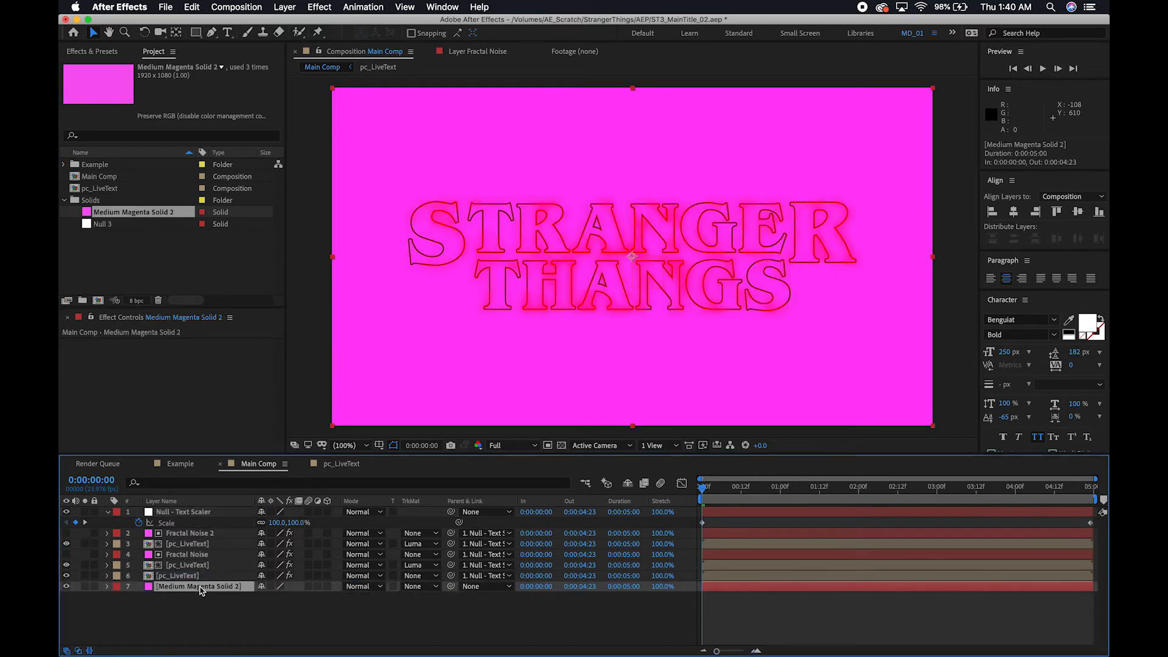
{"action": "key", "text": "ctrl+space"}
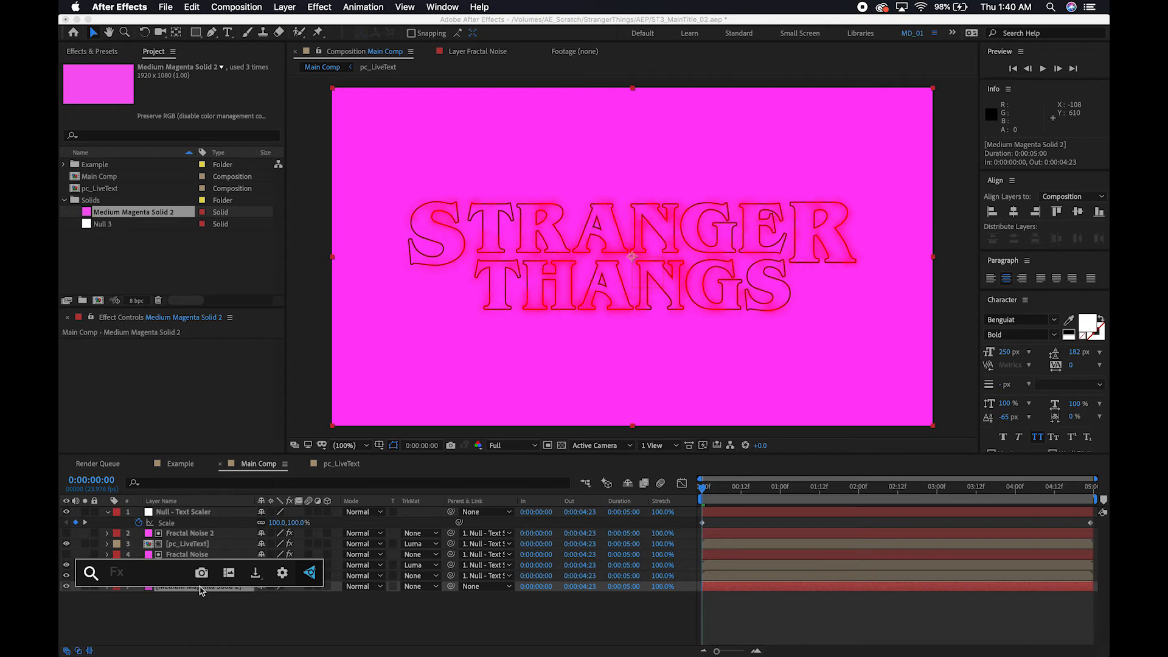
{"action": "type", "text": "fil"}
{"action": "key", "text": "Return"}
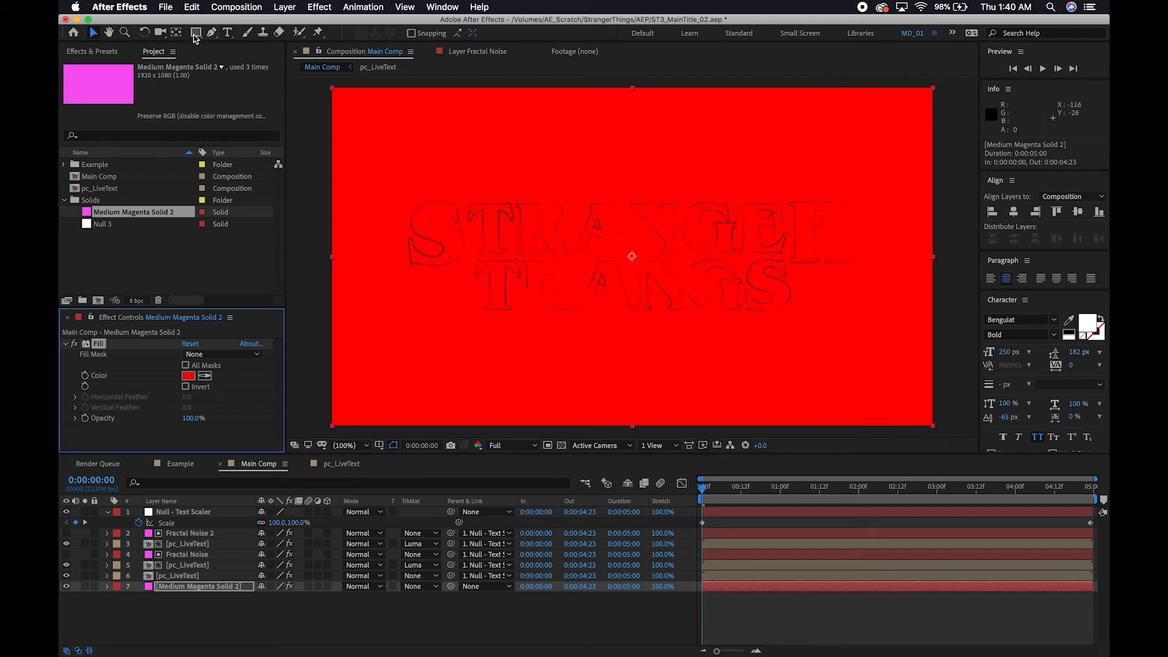
Add an elliptical mask spanning the full frame to the bottom solid with the Ellipse tool.
{"action": "left_click_drag", "start_coordinate": [195, 35], "coordinate": [266, 64]}
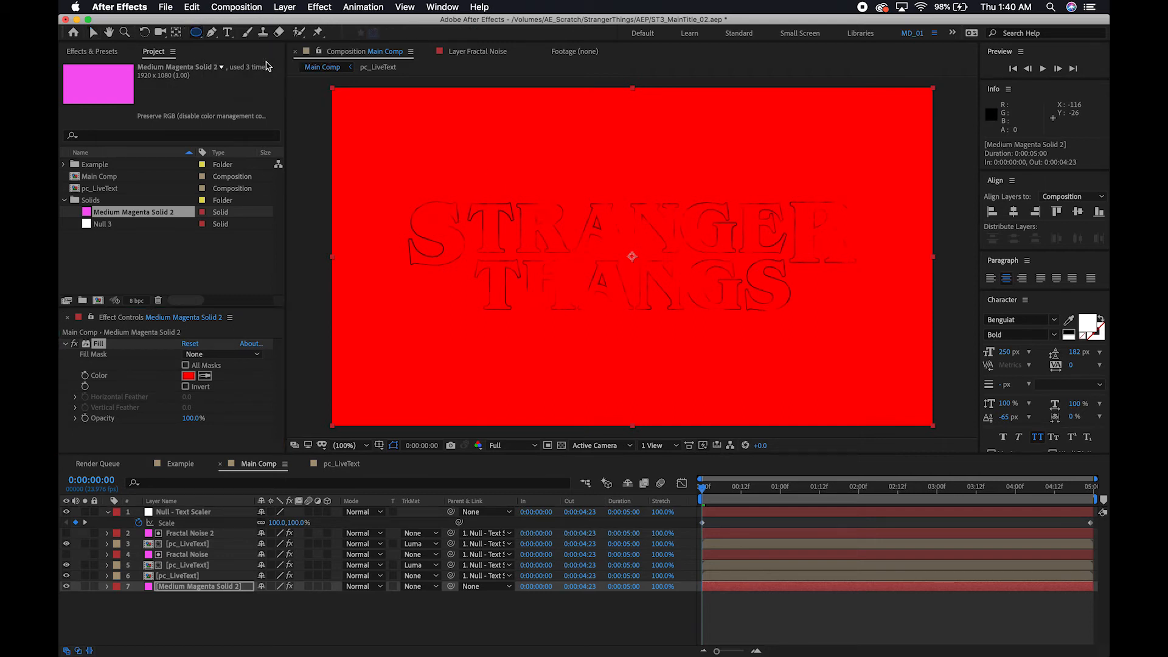
{"action": "double_click", "coordinate": [196, 34]}
{"action": "key", "text": "v"}
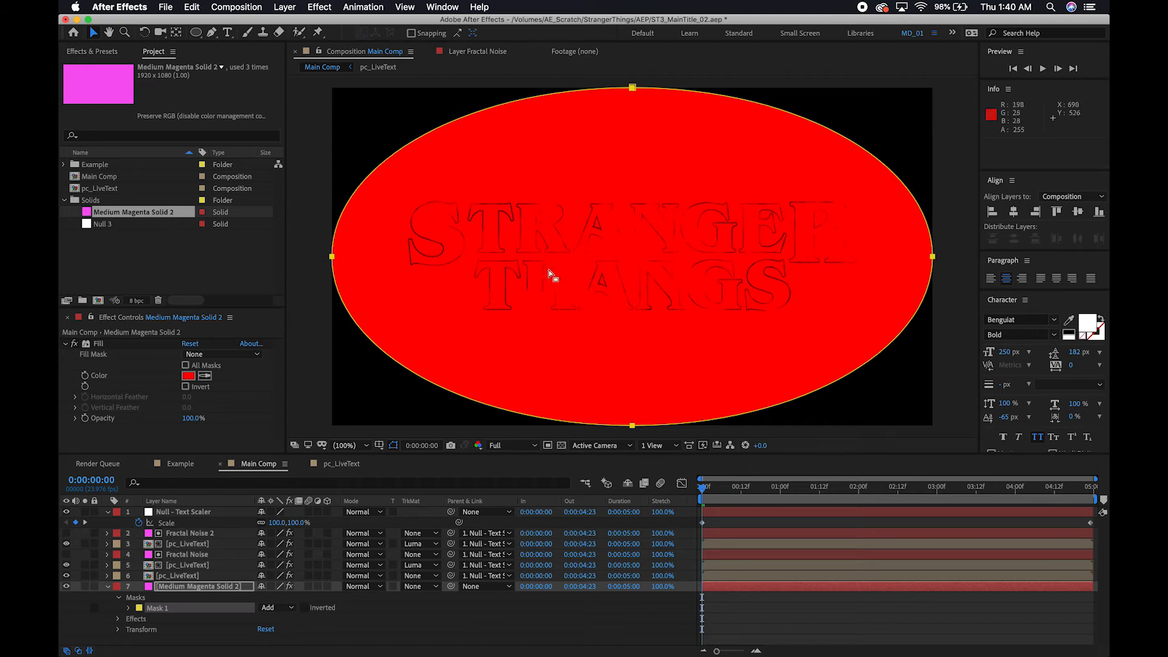
Scale the elliptical mask about its centre to about 60%, then reduce its height to about 81% and widen it to about 120%.
{"action": "left_click", "coordinate": [855, 149]}
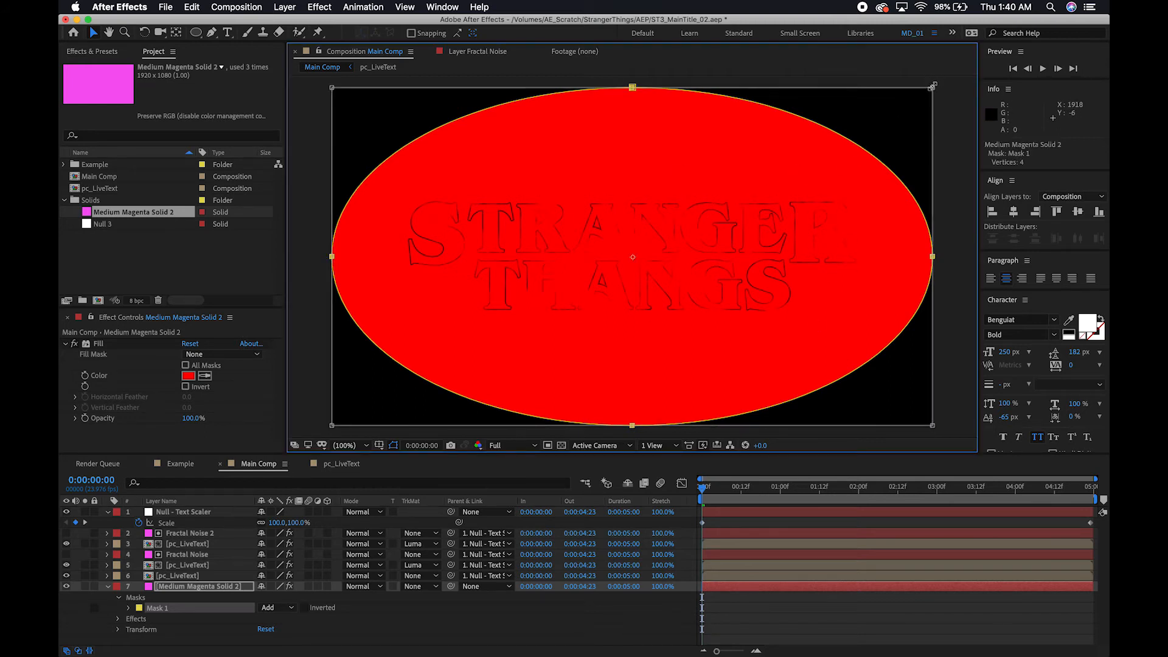
{"action": "left_click_drag", "start_coordinate": [933, 86], "coordinate": [834, 157]}
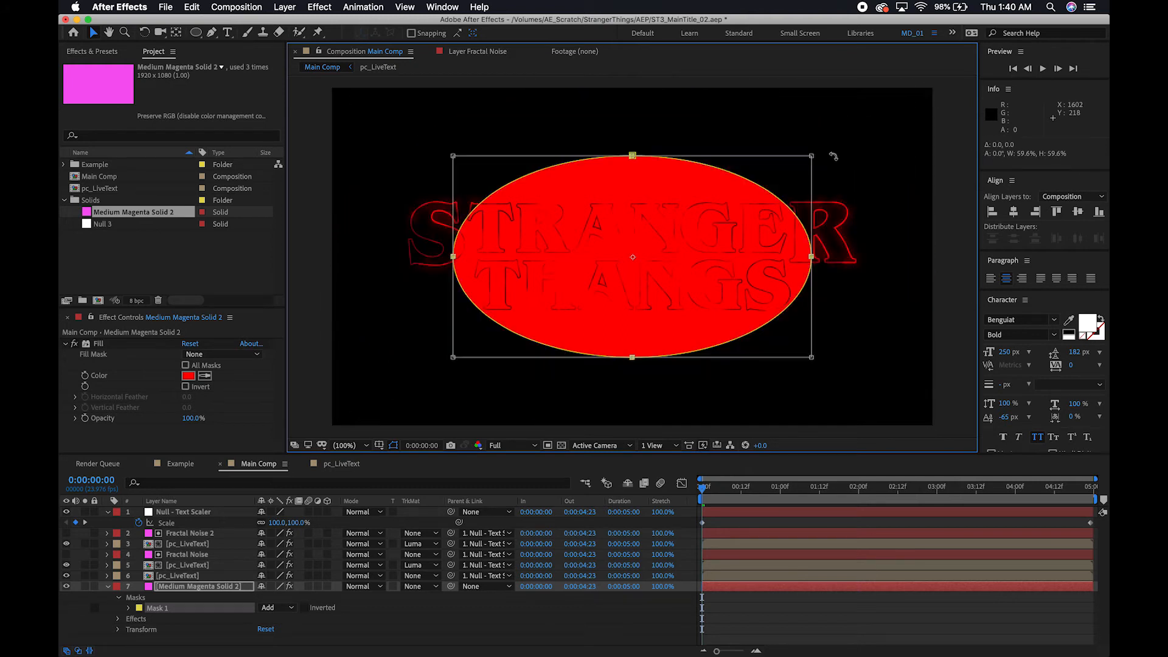
{"action": "left_click_drag", "start_coordinate": [633, 154], "coordinate": [633, 174]}
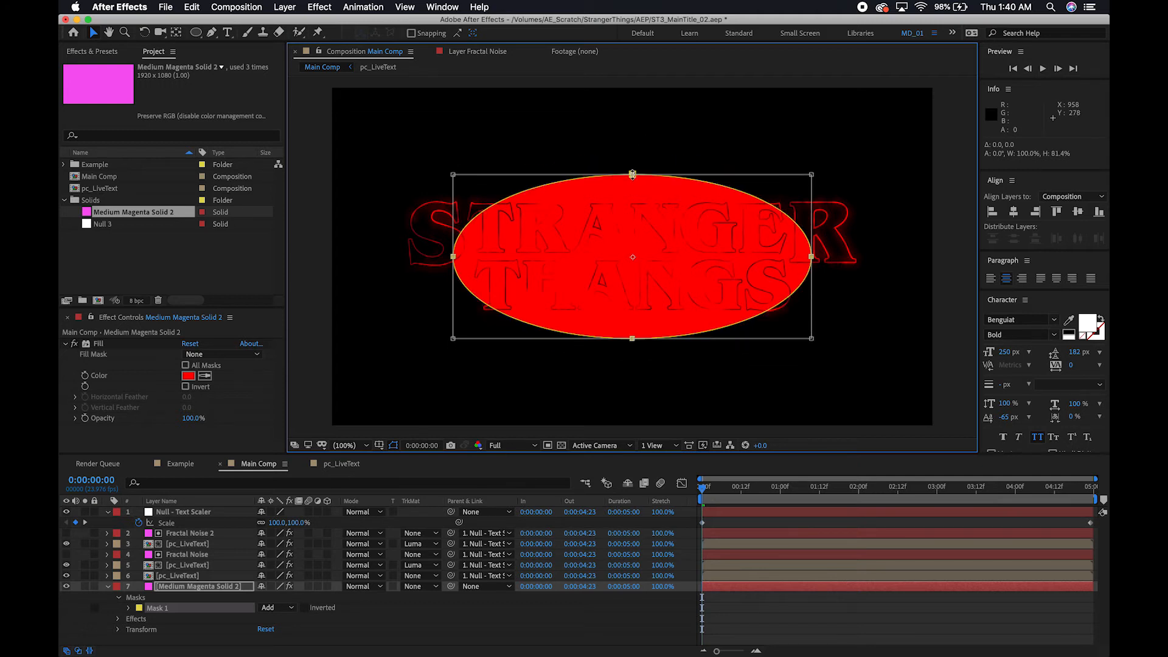
{"action": "left_click_drag", "start_coordinate": [812, 256], "coordinate": [847, 255]}
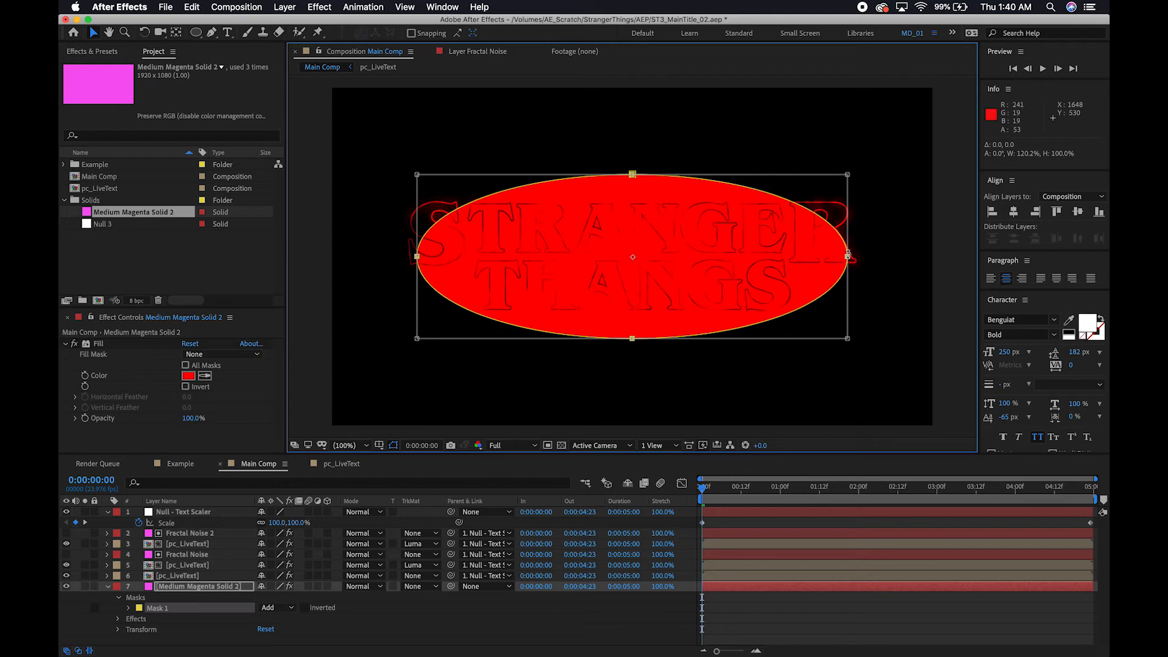
Feather the bottom solid's elliptical mask by about 420 pixels.
{"action": "left_click", "coordinate": [194, 589]}
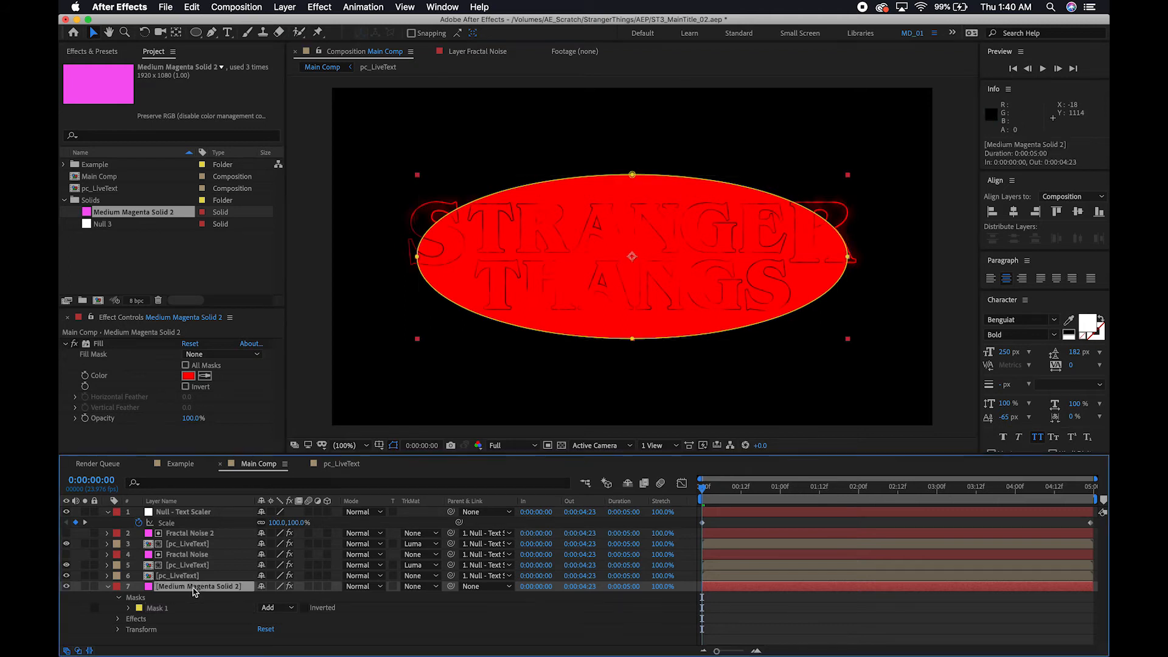
{"action": "key", "text": "f"}
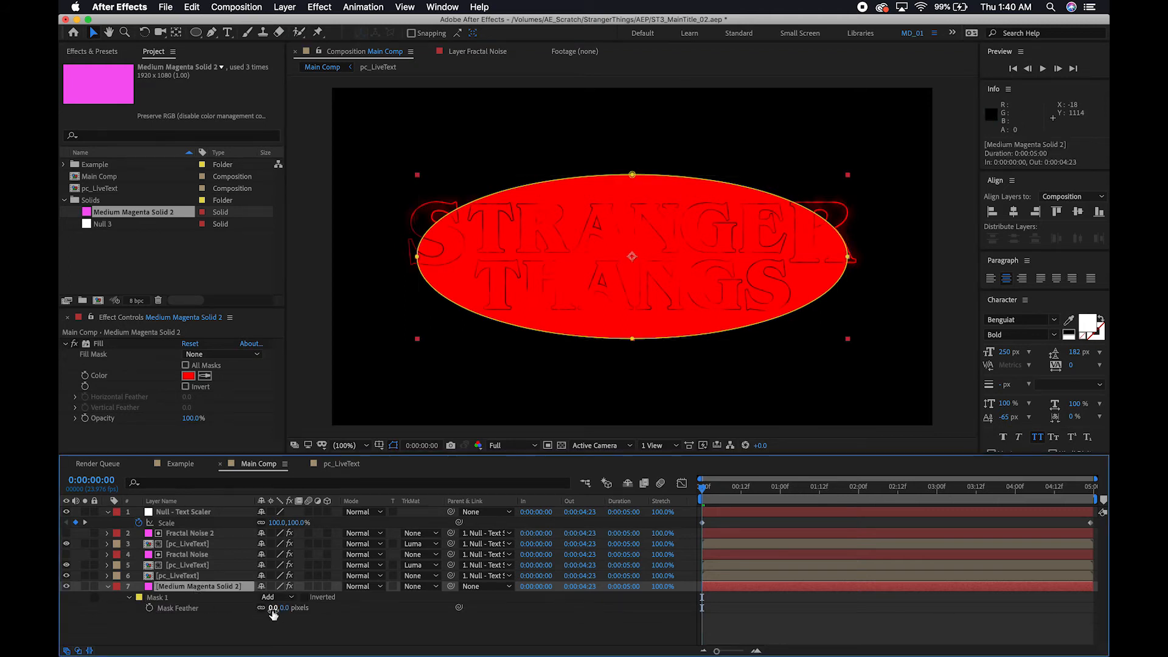
{"action": "left_click_drag", "start_coordinate": [285, 613], "coordinate": [518, 581]}
{"action": "left_click", "coordinate": [298, 609]}
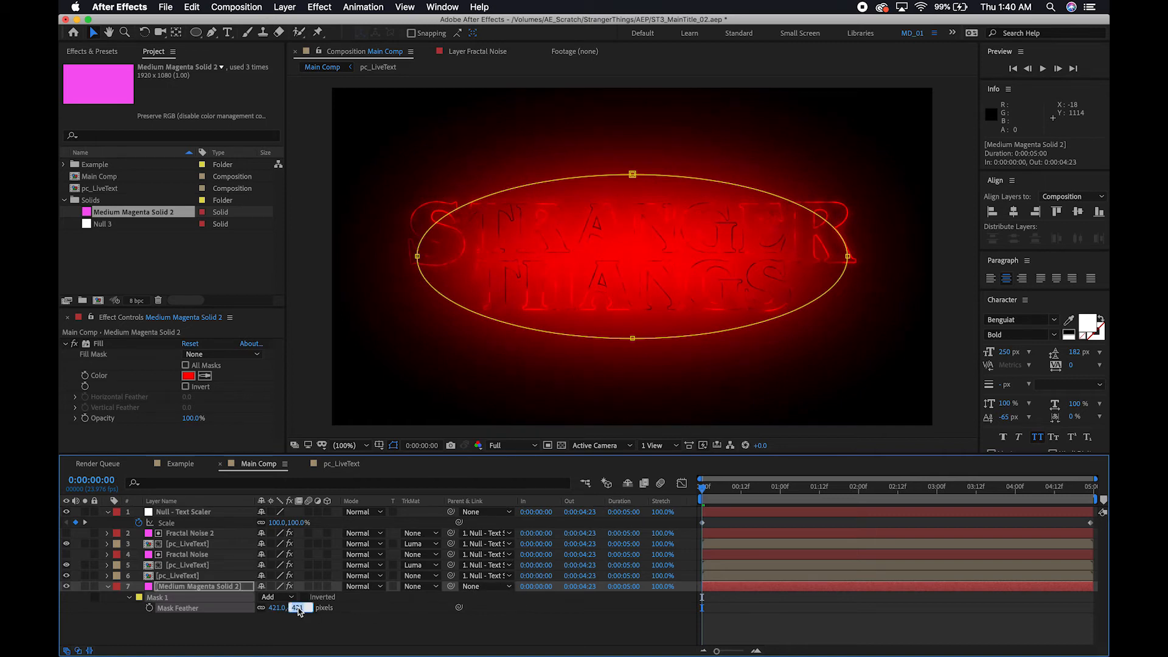
{"action": "type", "text": "42"}
{"action": "key", "text": "Return"}
Set the opacity of the feathered red solid layer to 30%.
{"action": "left_click", "coordinate": [192, 587]}
{"action": "key", "text": "t"}
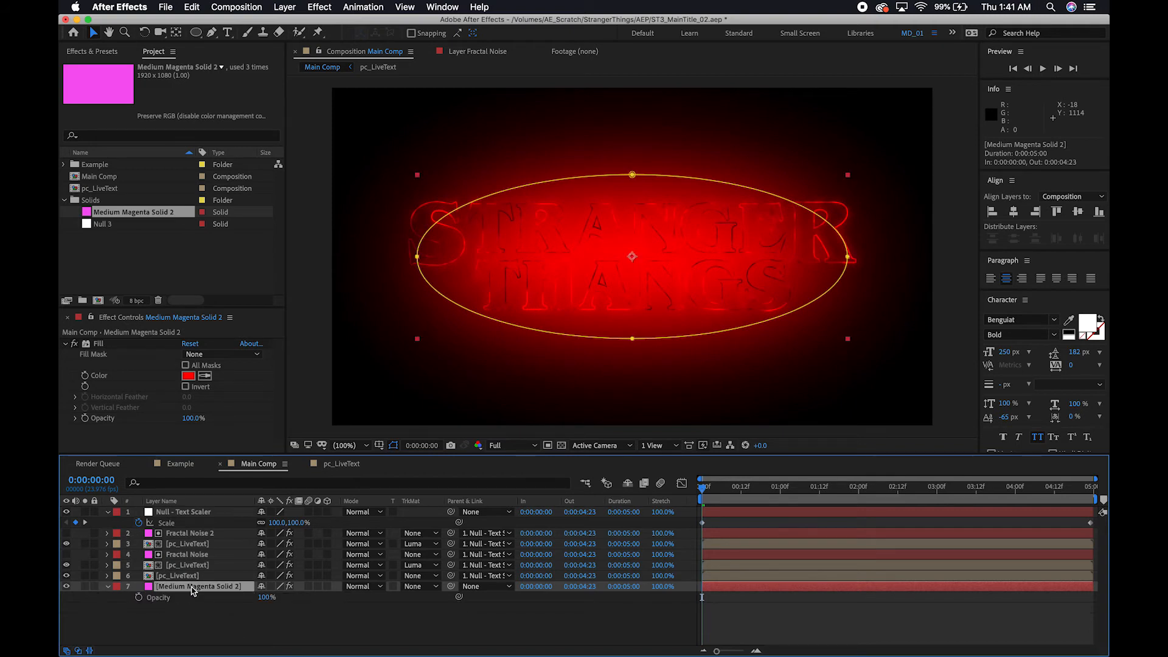
{"action": "left_click", "coordinate": [265, 598]}
{"action": "type", "text": "30"}
{"action": "key", "text": "Return"}
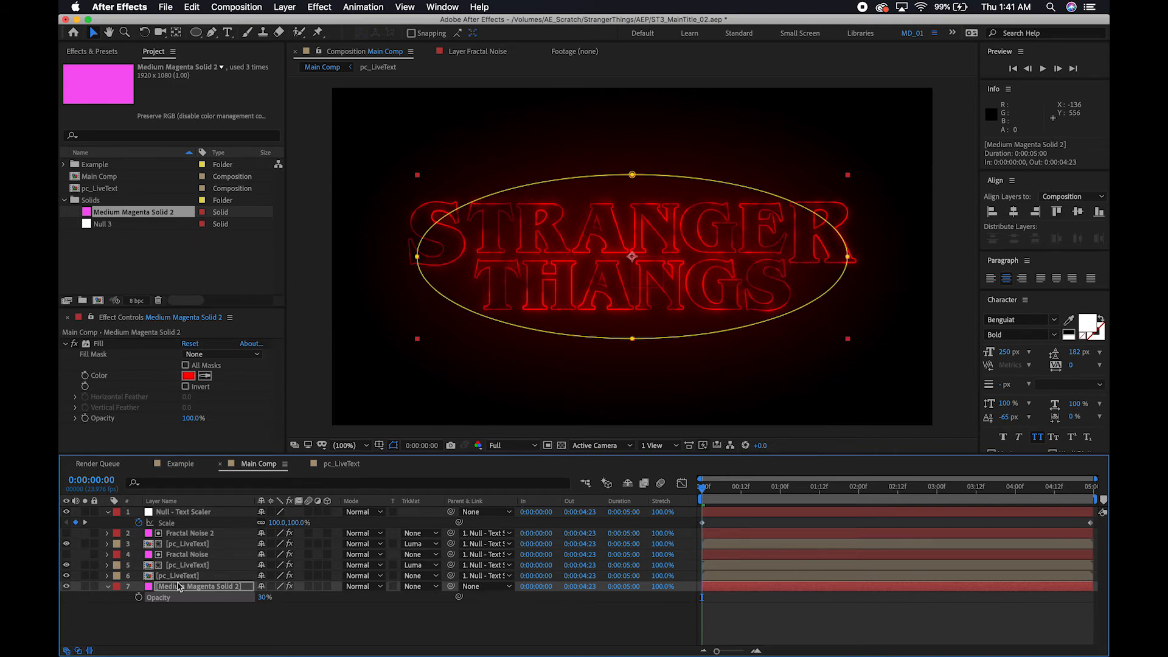
Rename the bottom solid layer as "Diffuse".
{"action": "key", "text": "Return"}
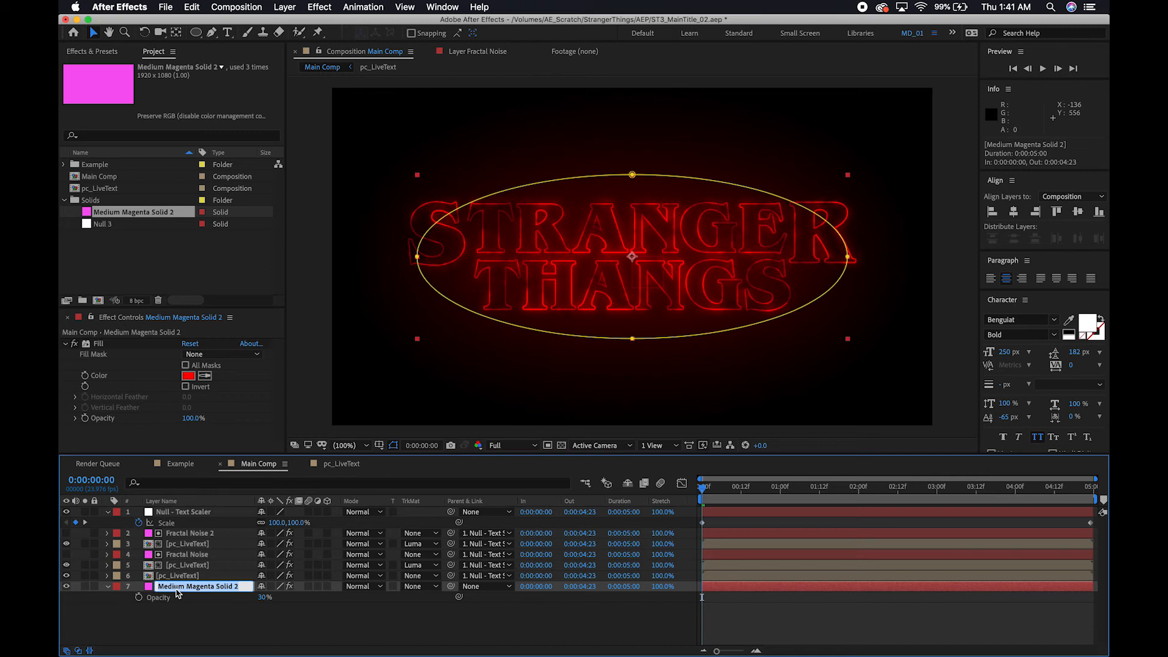
{"action": "type", "text": "Diffuse"}
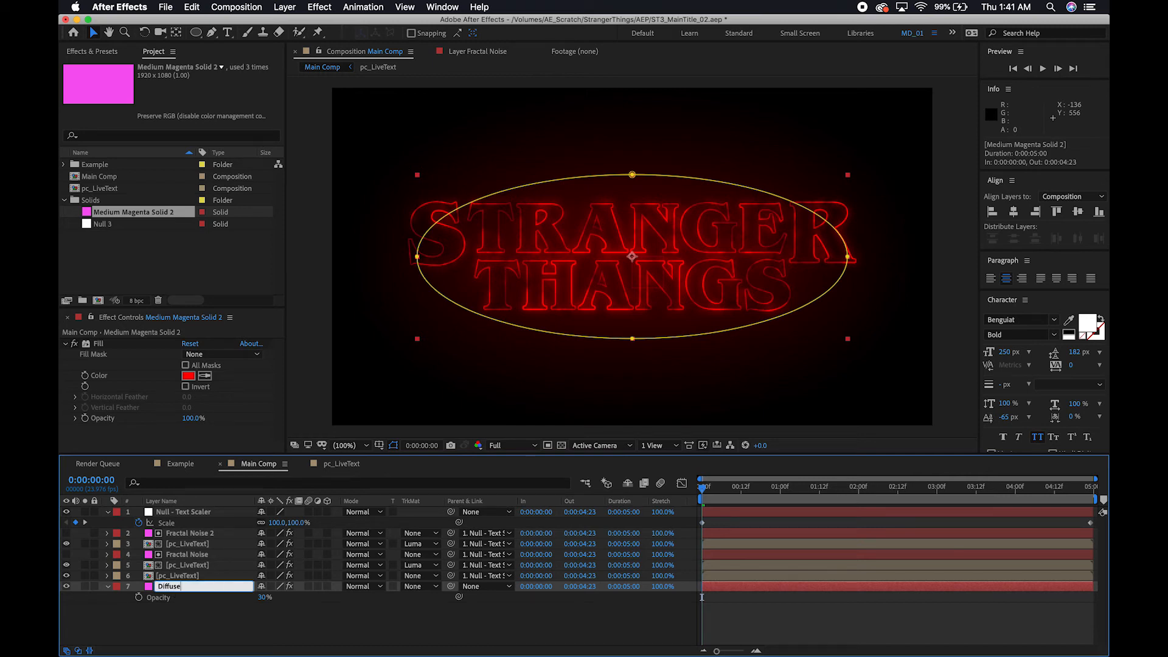
{"action": "key", "text": "Return"}
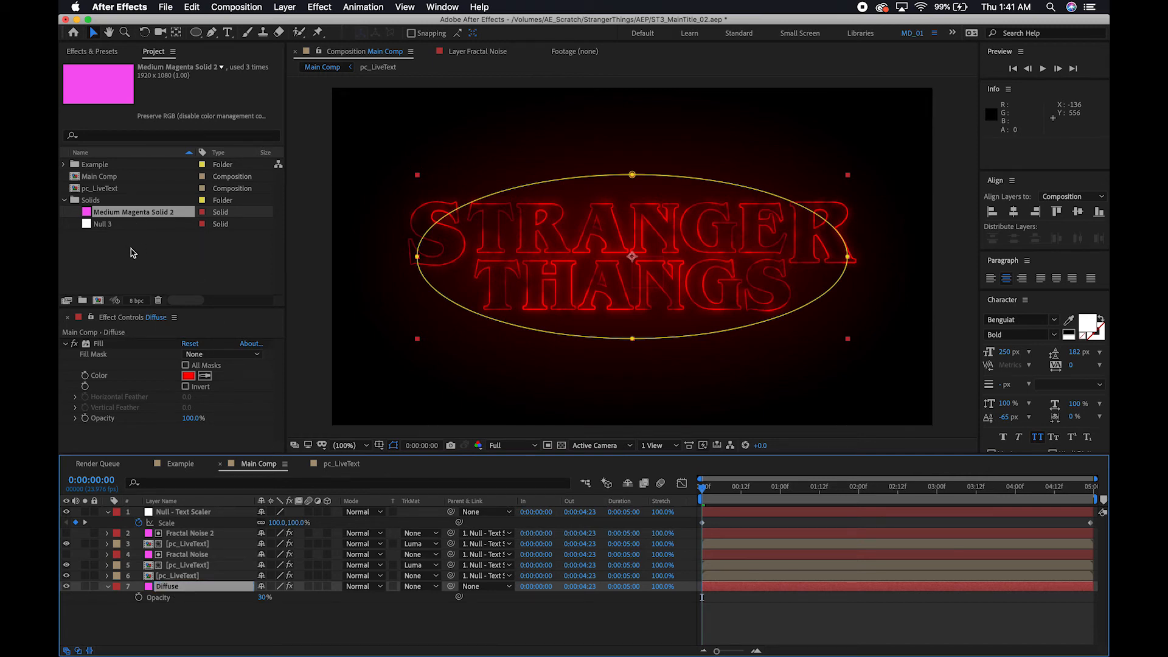
Add Medium Magenta Solid 2 to the main composition as the bottom layer and rename it "BG".
{"action": "left_click_drag", "start_coordinate": [141, 215], "coordinate": [191, 612]}
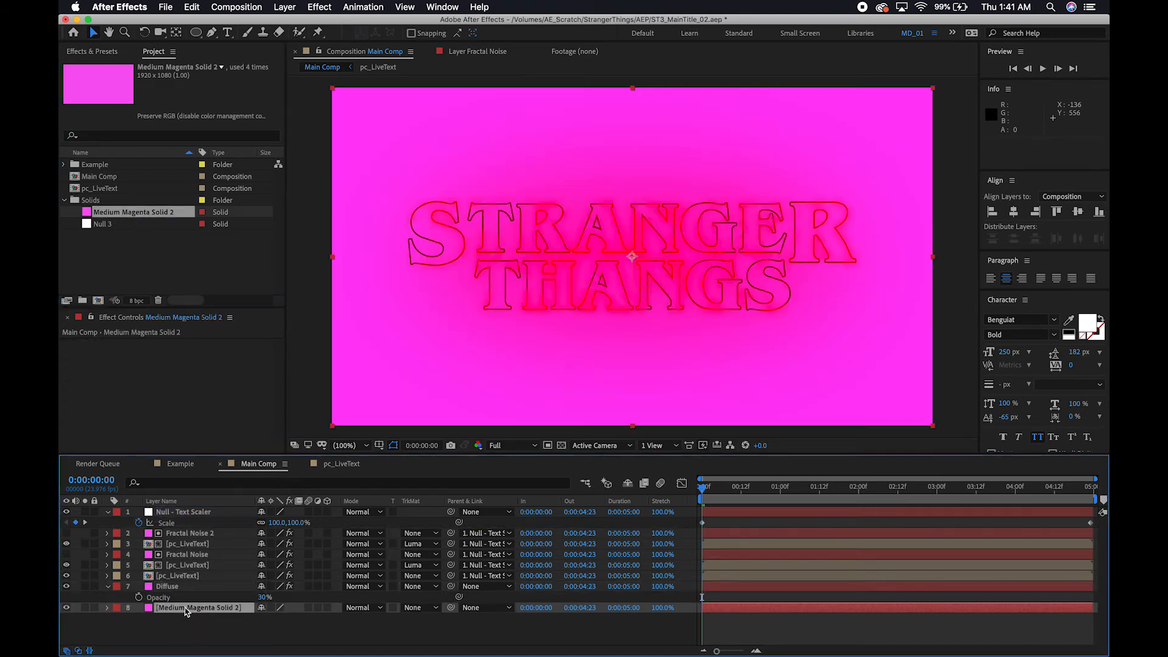
{"action": "key", "text": "Return"}
{"action": "type", "text": "BG"}
{"action": "key", "text": "Return"}
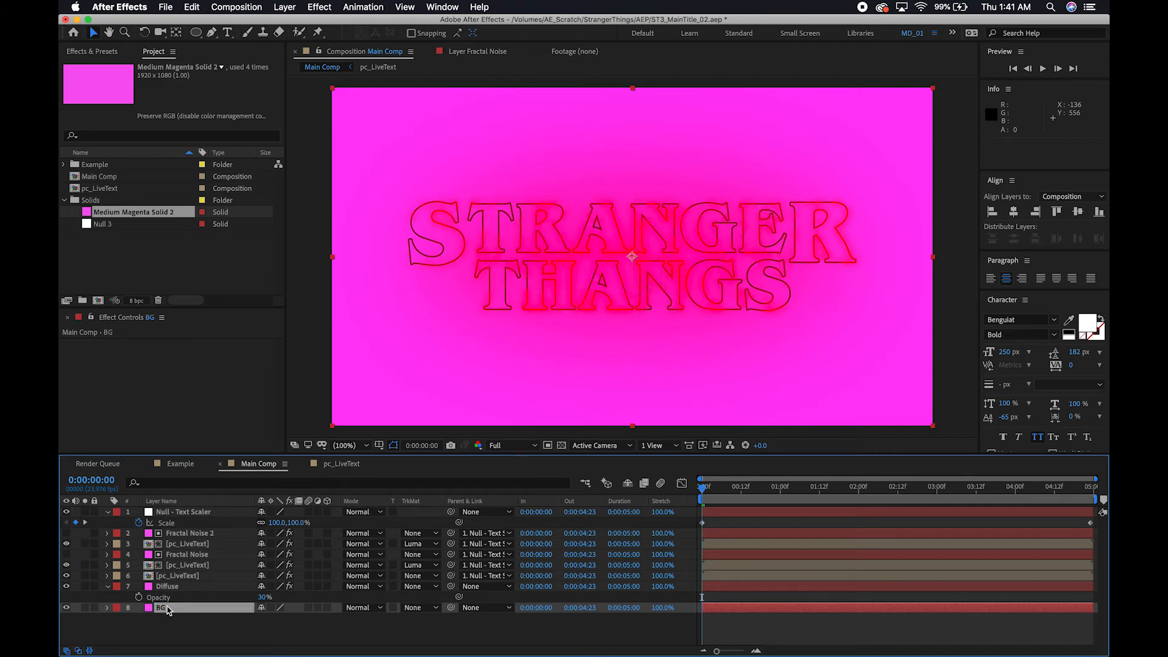
Apply a Fill effect to the BG layer and set its colour to black (000000).
{"action": "key", "text": "ctrl+space"}
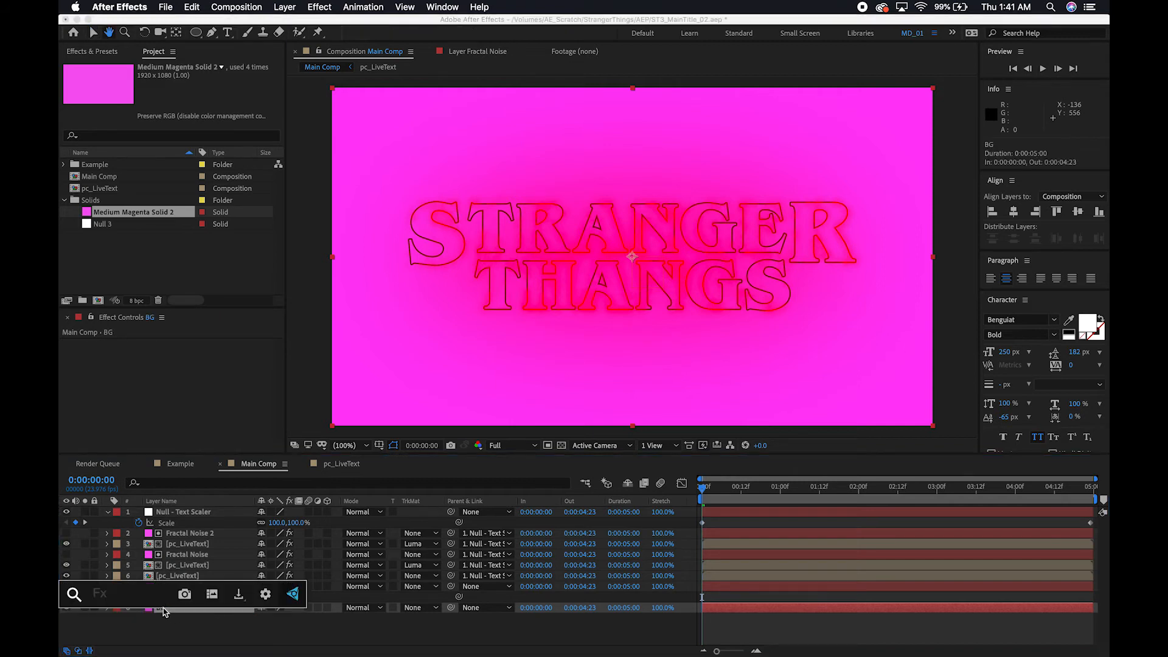
{"action": "type", "text": "fill"}
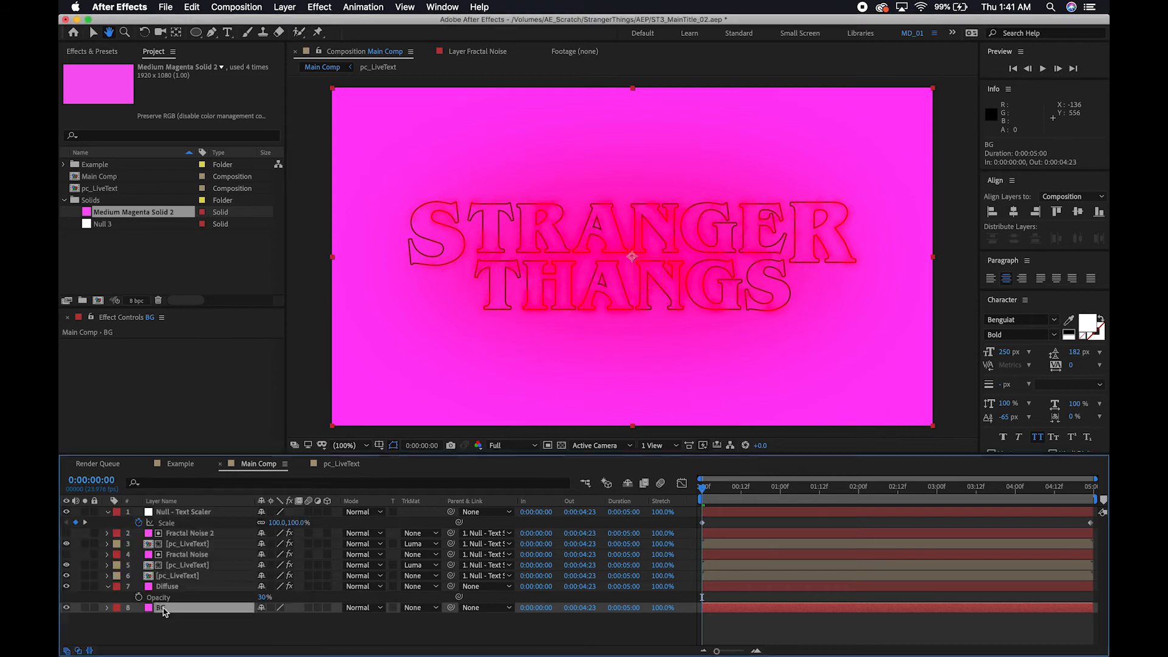
{"action": "key", "text": "Return"}
{"action": "left_click", "coordinate": [189, 376]}
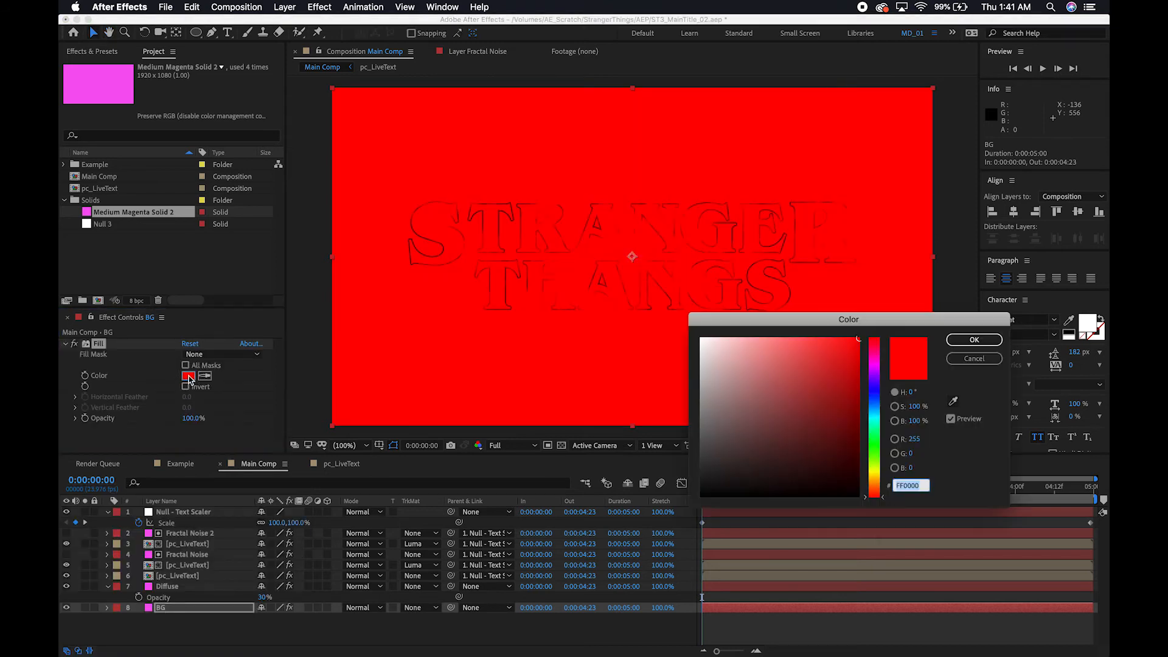
{"action": "left_click_drag", "start_coordinate": [739, 439], "coordinate": [642, 579]}
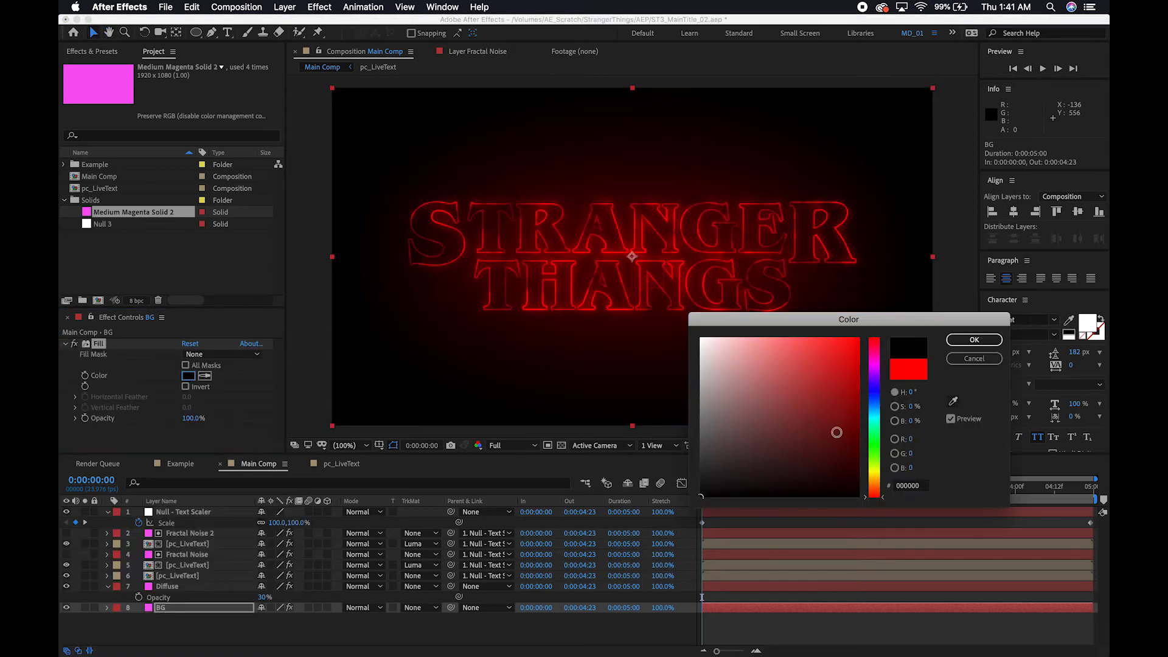
{"action": "left_click", "coordinate": [973, 340]}
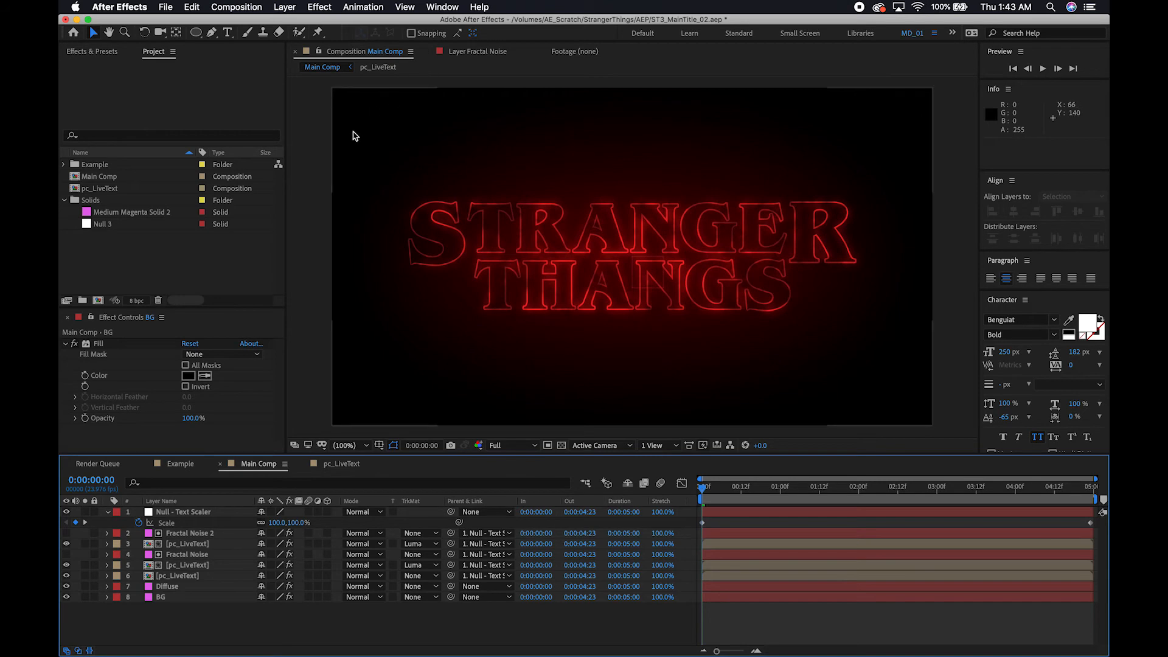
Create a new adjustment layer at the top of the main composition and rename it "ADJ - Noise".
{"action": "scroll", "coordinate": [356, 136], "scroll_direction": "down", "scroll_amount": 3}
{"action": "scroll", "coordinate": [356, 136], "scroll_direction": "up", "scroll_amount": 6}
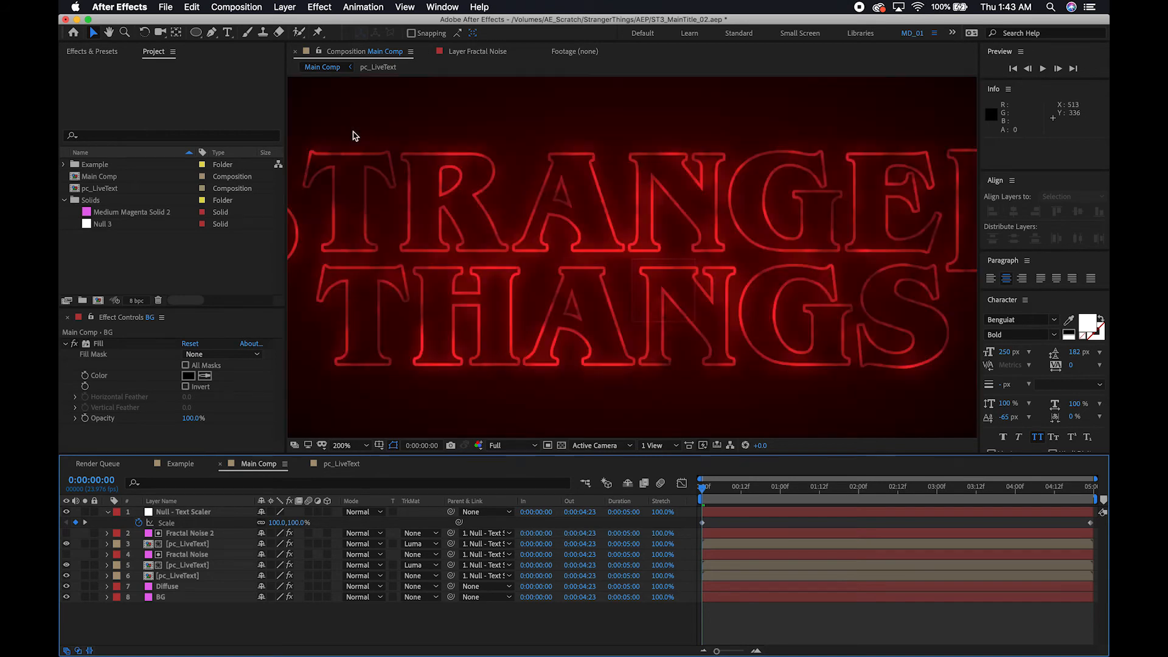
{"action": "key", "text": "alt+slash"}
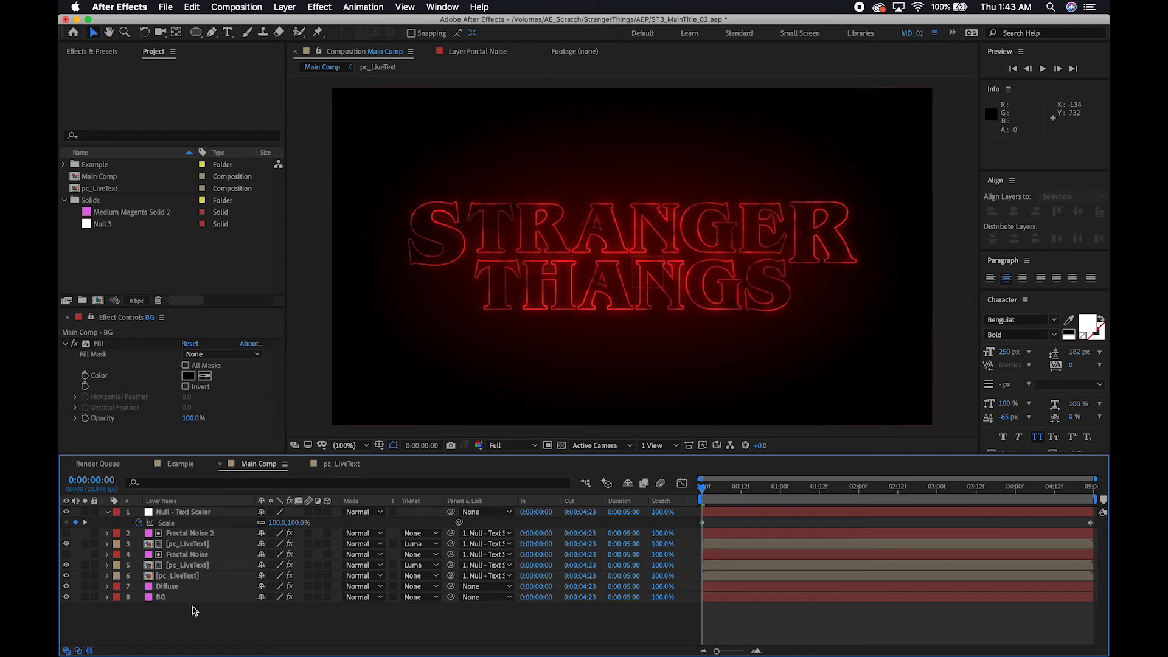
{"action": "right_click", "coordinate": [187, 617]}
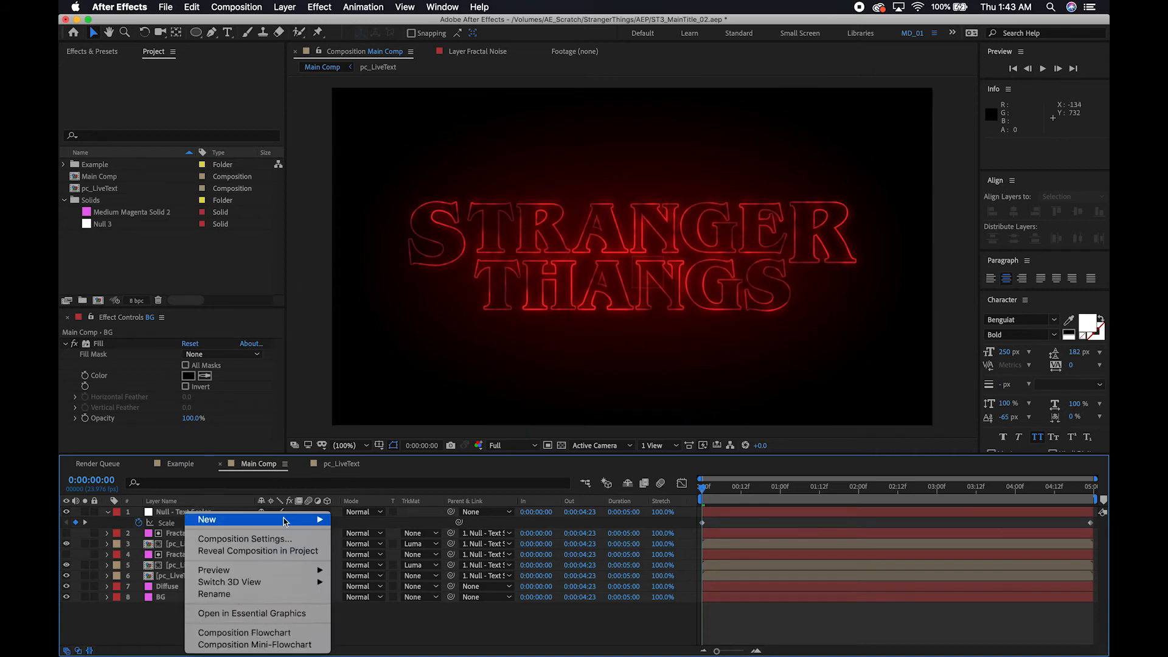
{"action": "mouse_move", "coordinate": [282, 520]}
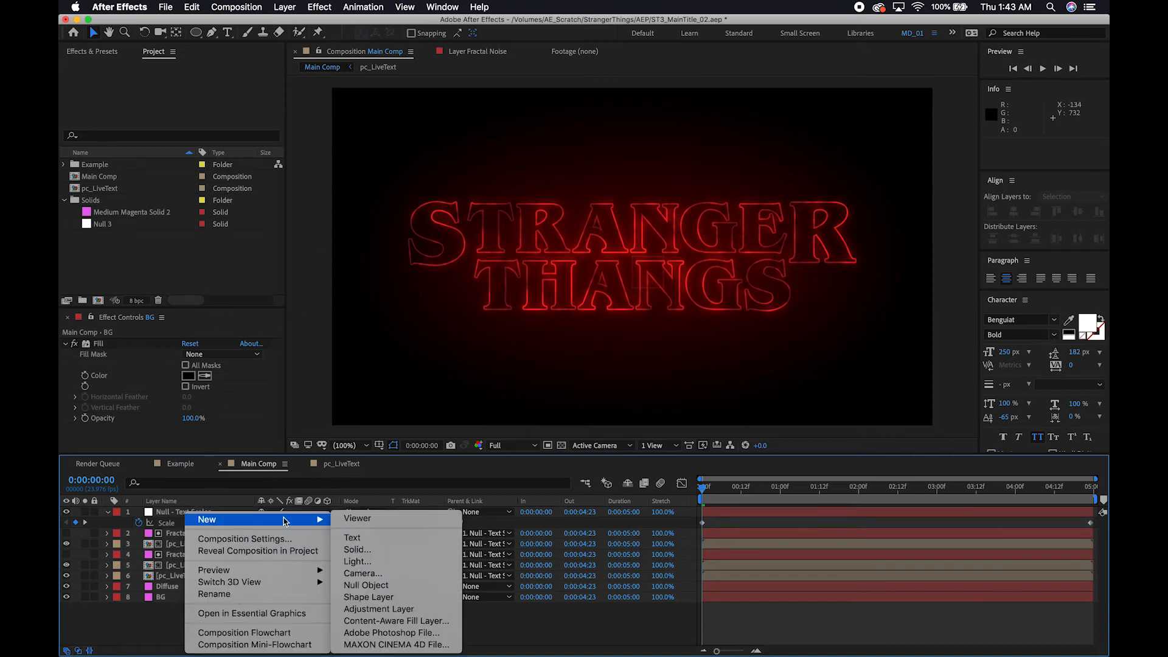
{"action": "left_click", "coordinate": [410, 609]}
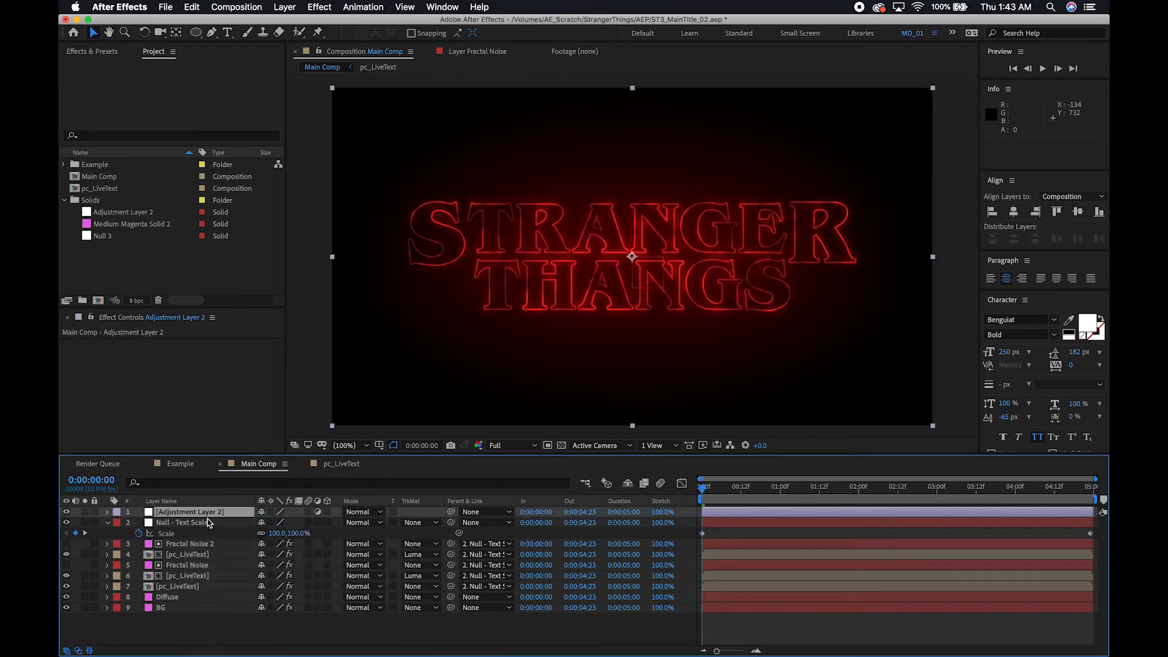
{"action": "key", "text": "Return"}
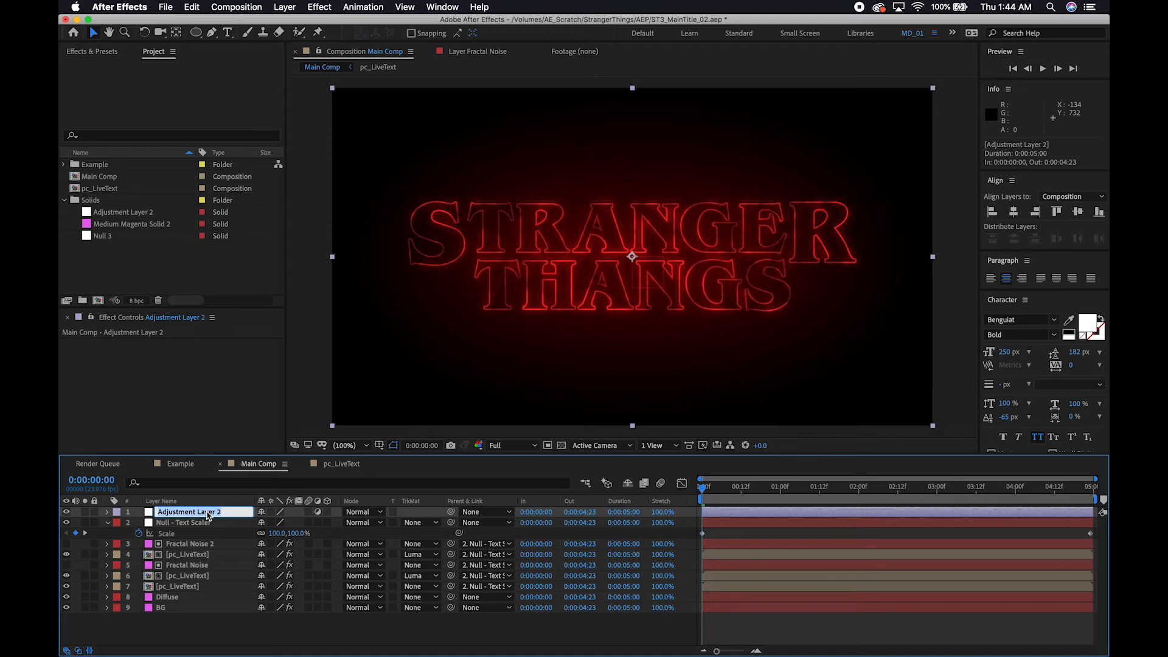
{"action": "type", "text": "A"}
{"action": "type", "text": "DJ - Noise"}
{"action": "key", "text": "Return"}
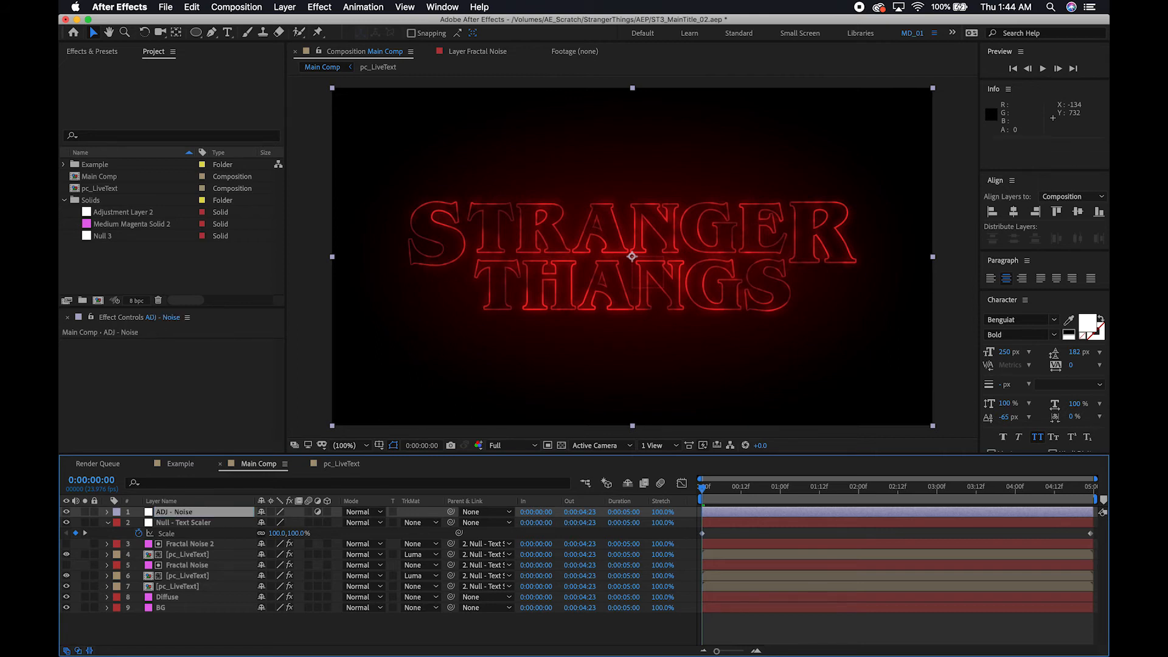
Apply the Noise effect to the ADJ - Noise layer with 8% noise and colour noise turned off.
{"action": "left_click", "coordinate": [188, 512]}
{"action": "key", "text": "ctrl+space"}
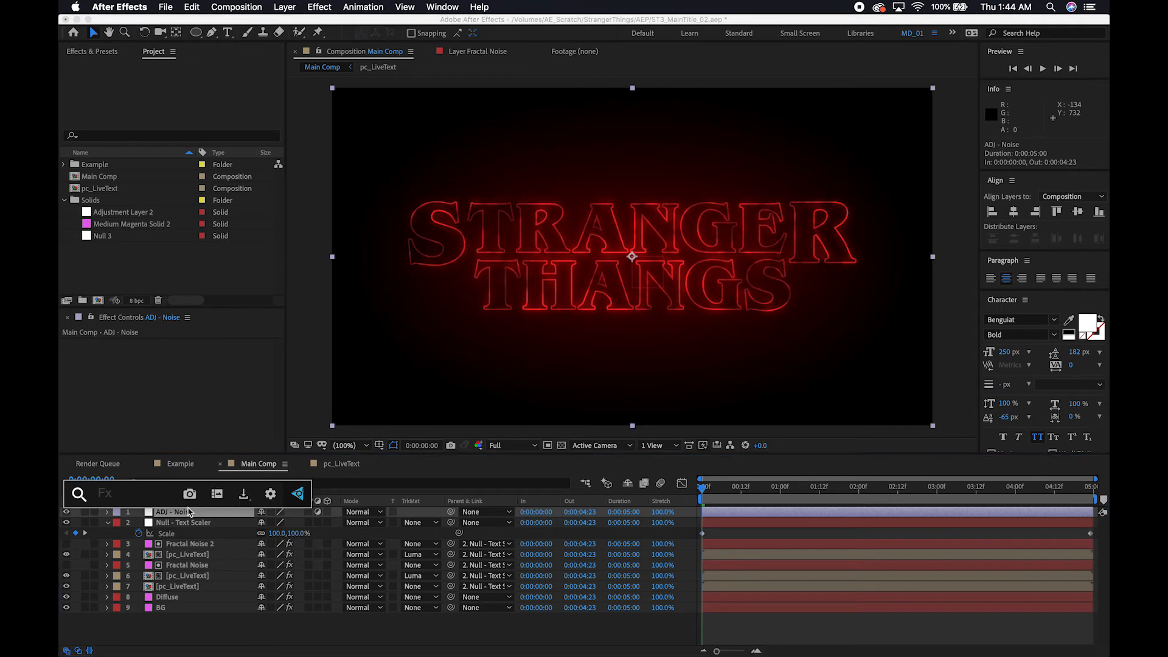
{"action": "type", "text": "noise"}
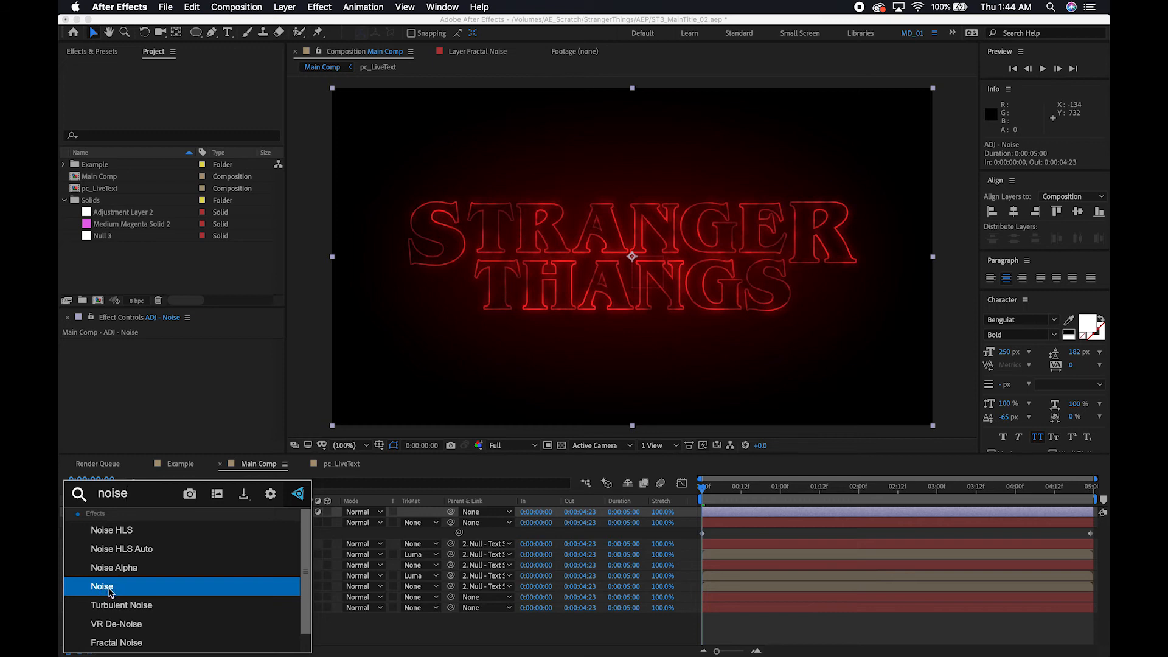
{"action": "left_click", "coordinate": [111, 592]}
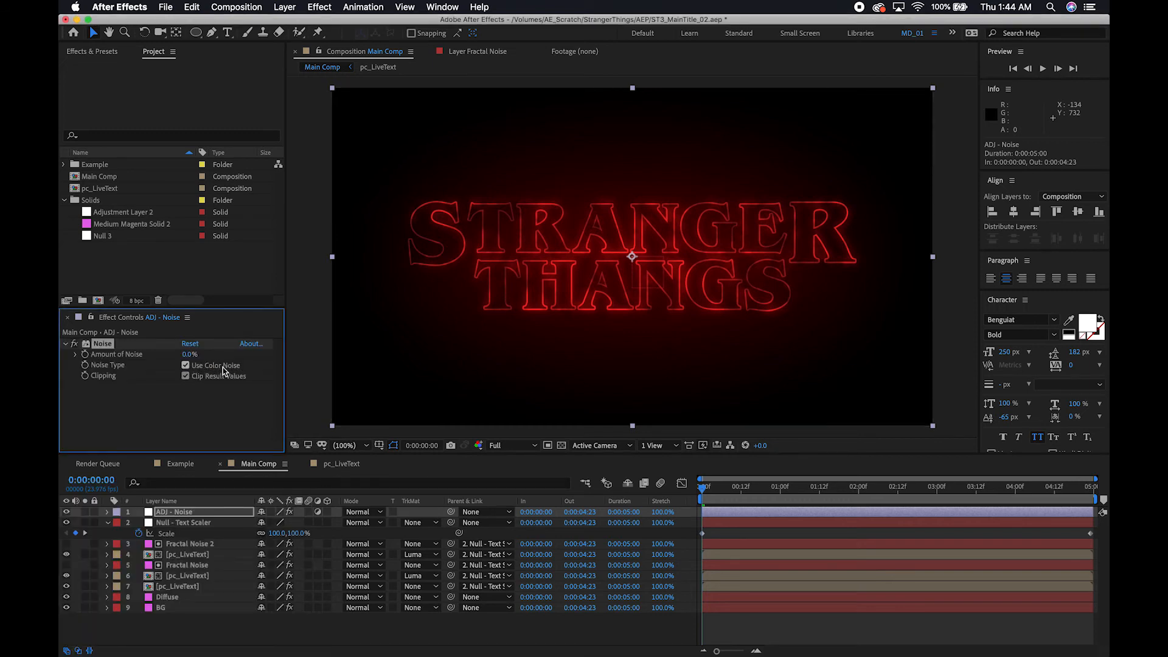
{"action": "left_click", "coordinate": [188, 355]}
{"action": "key", "text": "Return"}
Compare the title close up with the ADJ - Noise layer hidden and shown.
{"action": "key", "text": "period"}
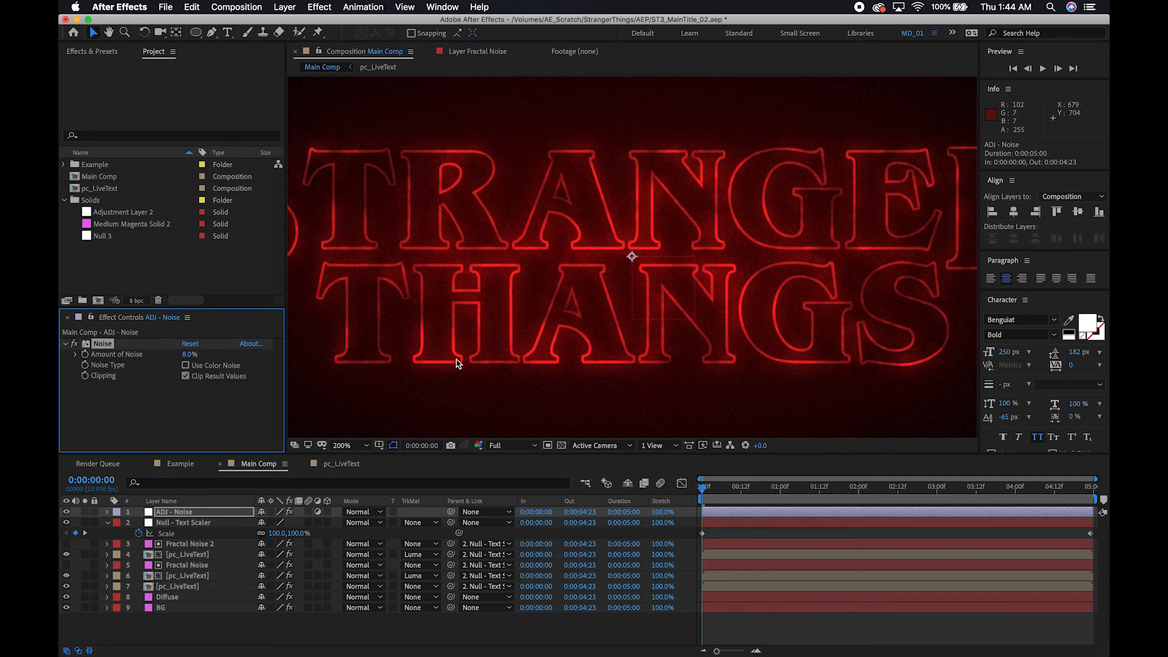
{"action": "left_click", "coordinate": [67, 514]}
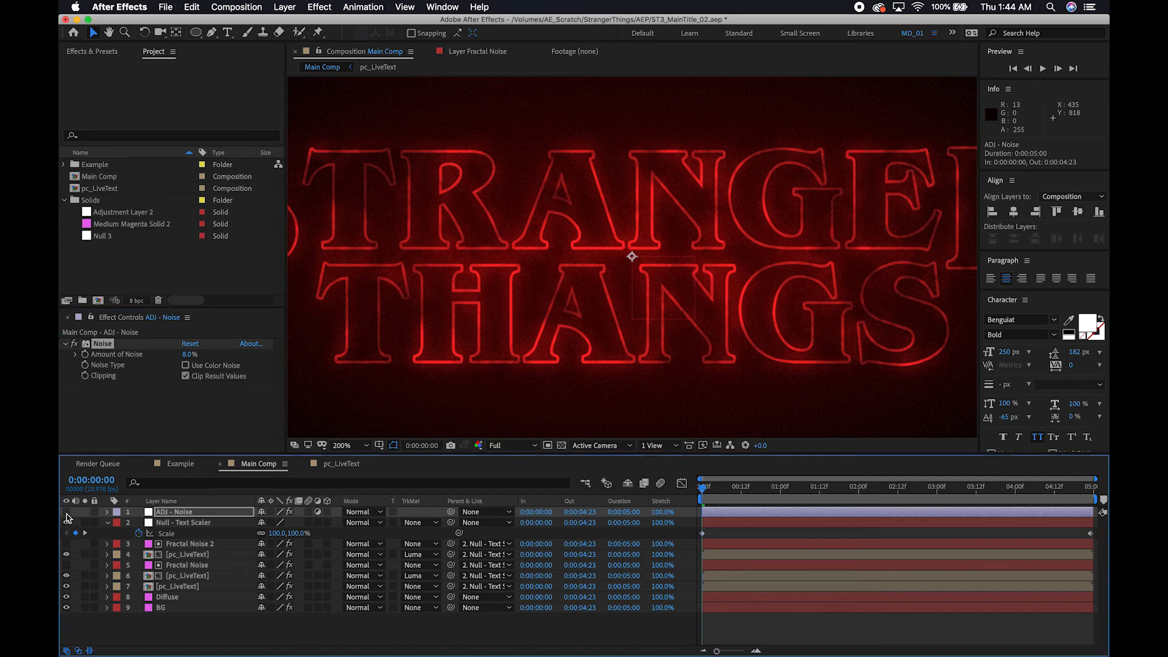
{"action": "left_click", "coordinate": [66, 513]}
{"action": "key", "text": "slash"}
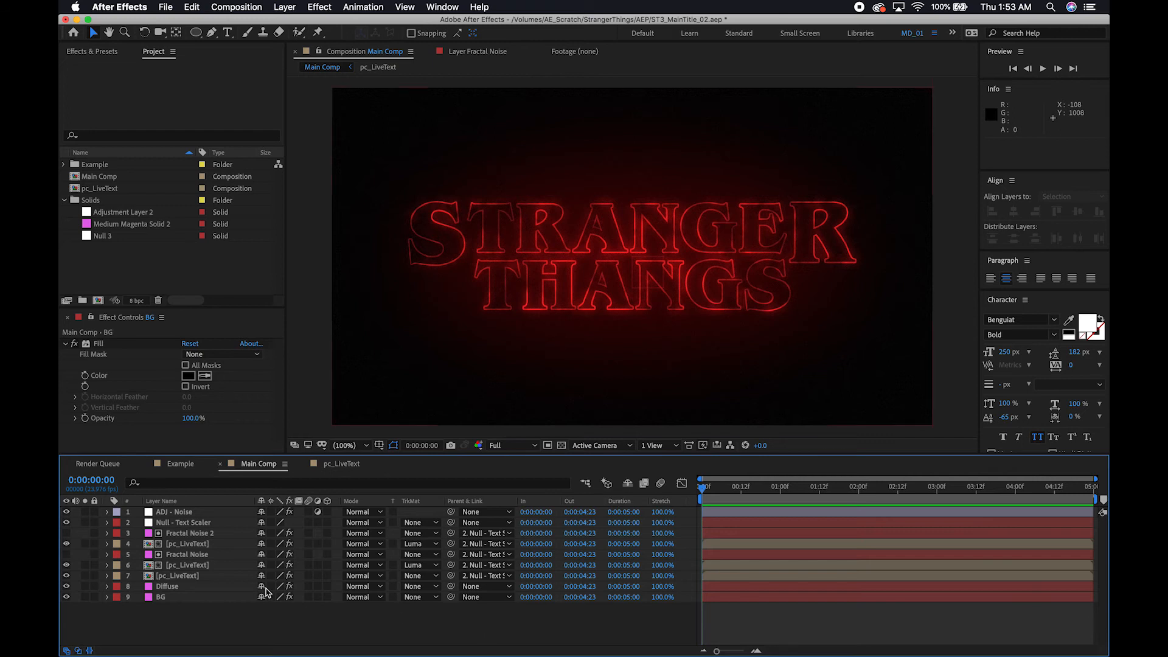
Start keyframing the Fractal Noise layer's Sub Rotation at 0° on the first frame.
{"action": "left_click", "coordinate": [190, 555]}
{"action": "left_click", "coordinate": [187, 555]}
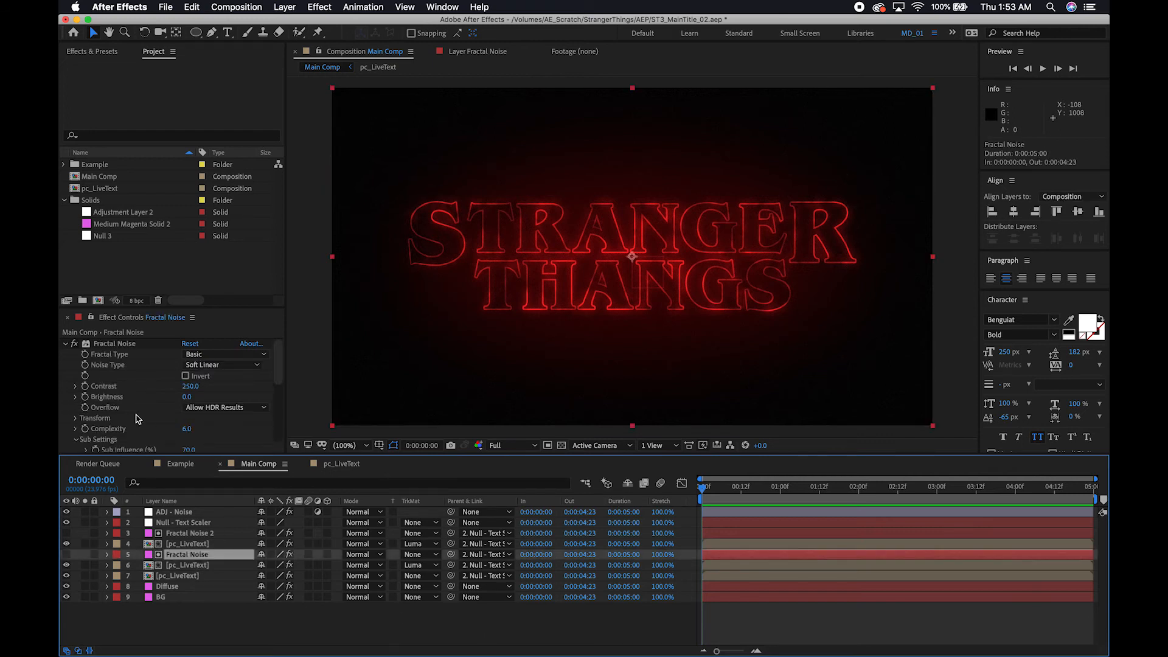
{"action": "scroll", "coordinate": [139, 413], "scroll_direction": "down", "scroll_amount": 2}
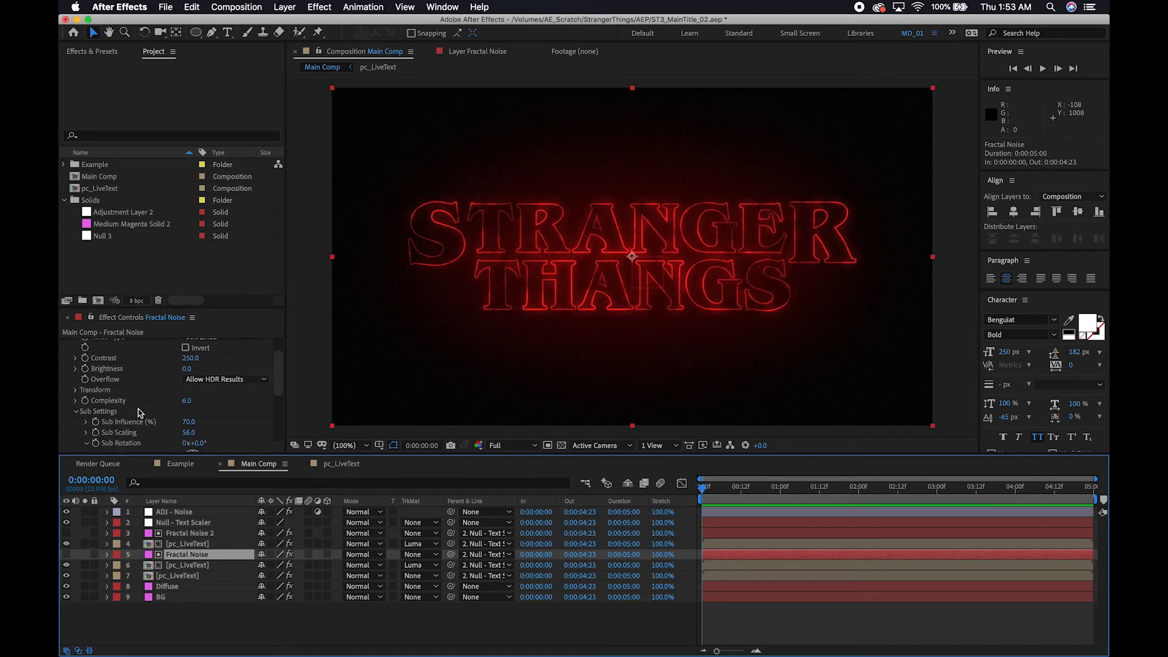
{"action": "left_click", "coordinate": [76, 412]}
{"action": "left_click", "coordinate": [75, 412]}
{"action": "scroll", "coordinate": [77, 415], "scroll_direction": "down", "scroll_amount": 3}
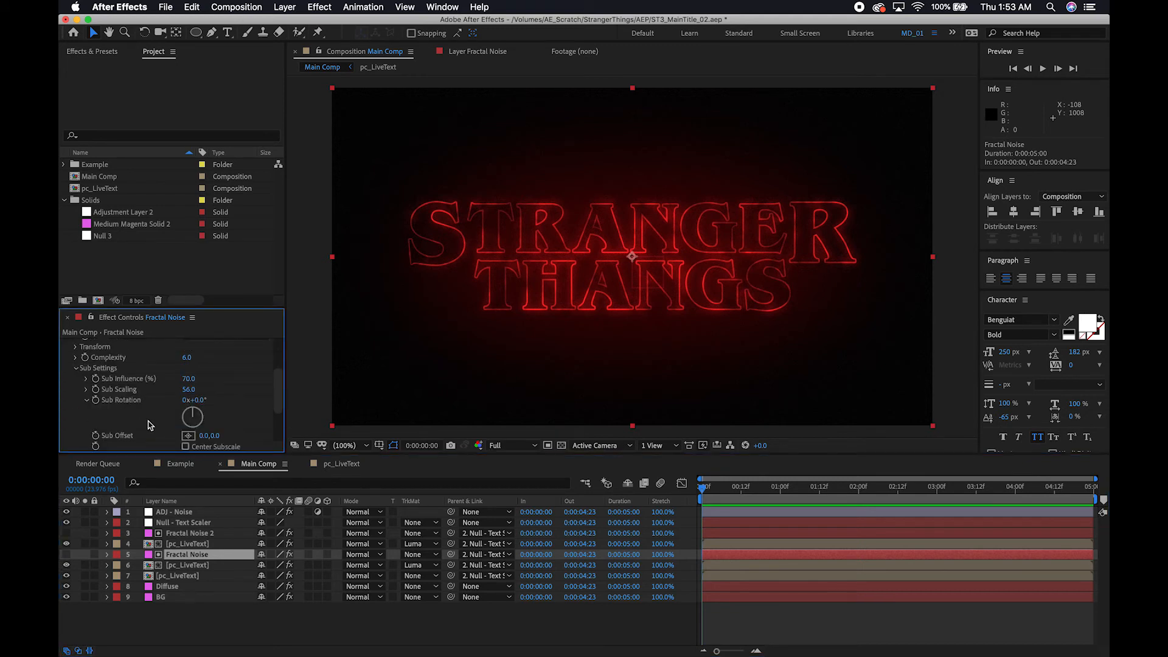
{"action": "left_click", "coordinate": [96, 401]}
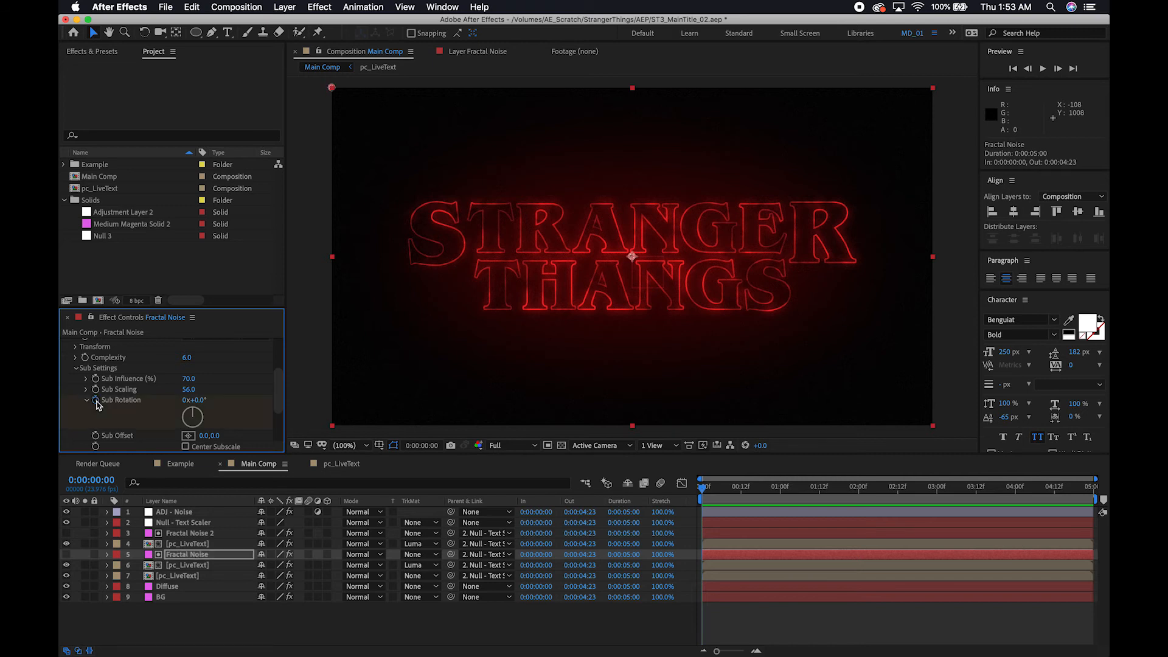
Set the Fractal Noise layer's Sub Rotation to 2° at 0:00:04:23.
{"action": "left_click", "coordinate": [704, 492]}
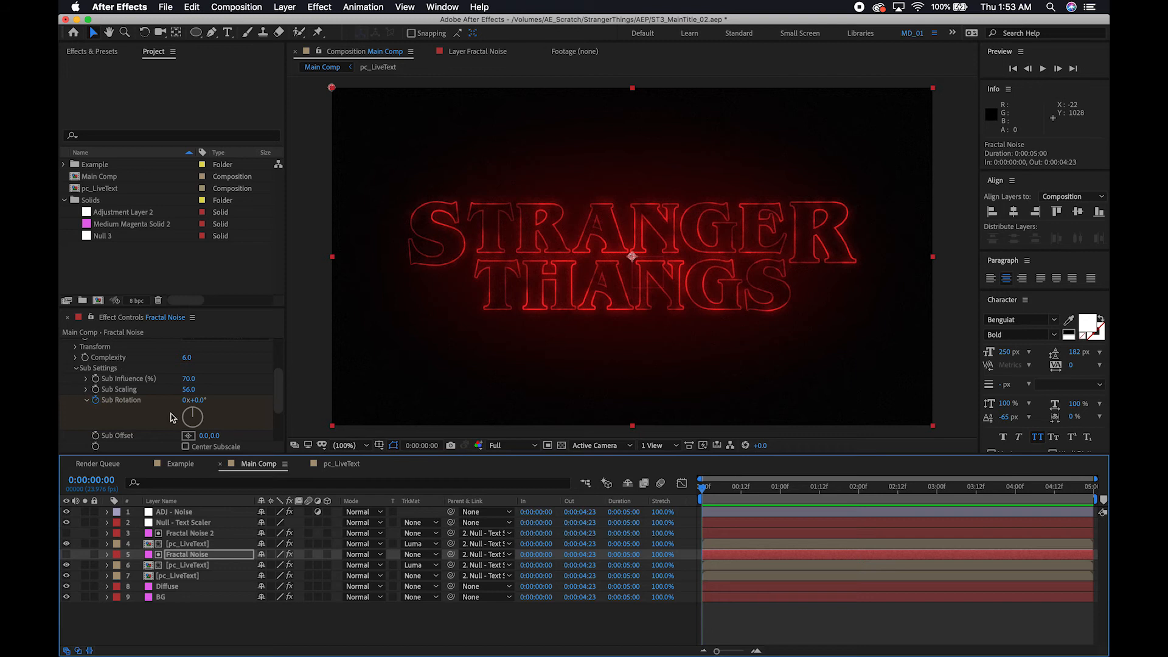
{"action": "left_click_drag", "start_coordinate": [705, 491], "coordinate": [1092, 490]}
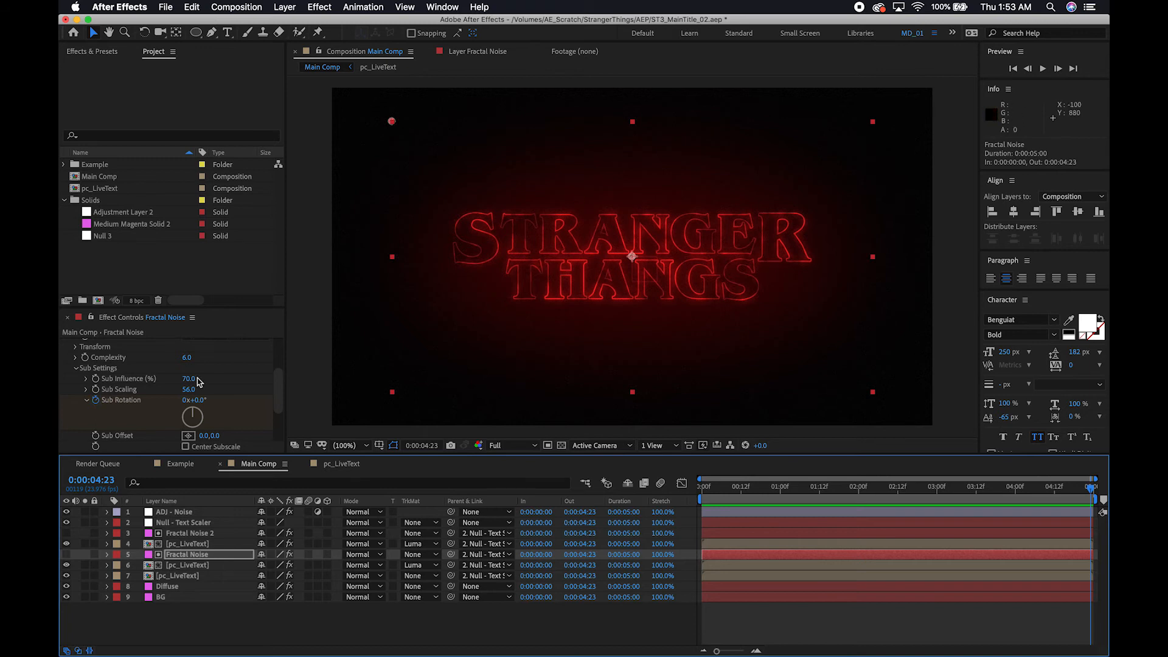
{"action": "left_click", "coordinate": [199, 400]}
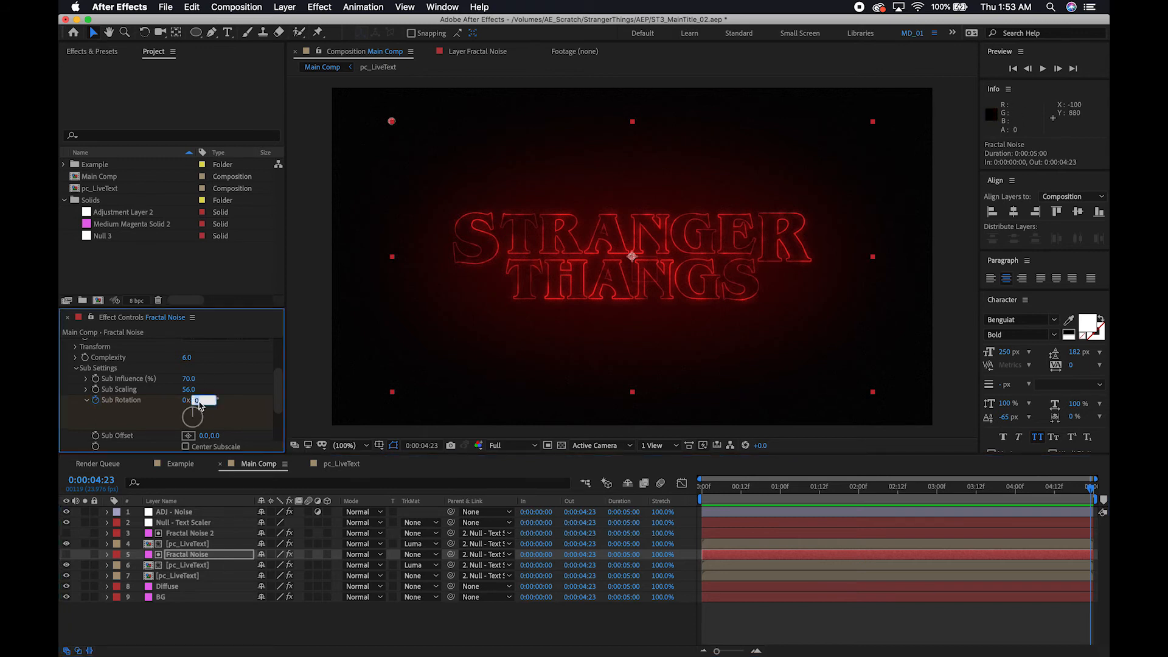
{"action": "key", "text": "Return"}
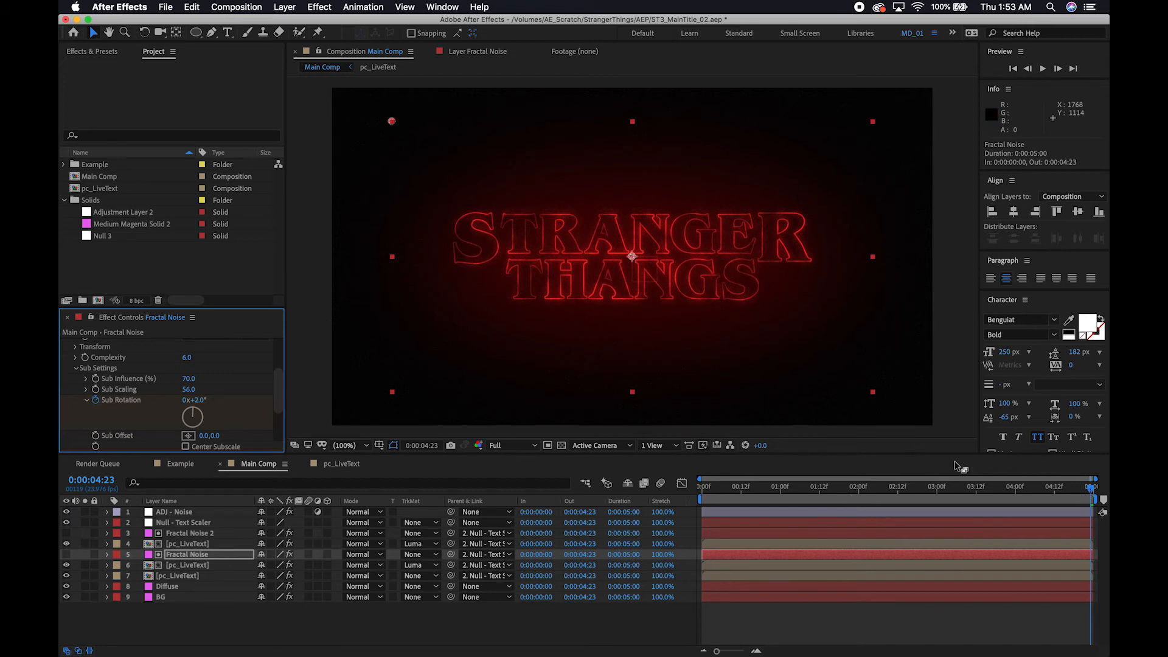
Copy the Fractal Noise layer's Sub Rotation keyframes and paste them onto the Fractal Noise 2 layer at the first frame.
{"action": "left_click_drag", "start_coordinate": [1091, 491], "coordinate": [646, 482]}
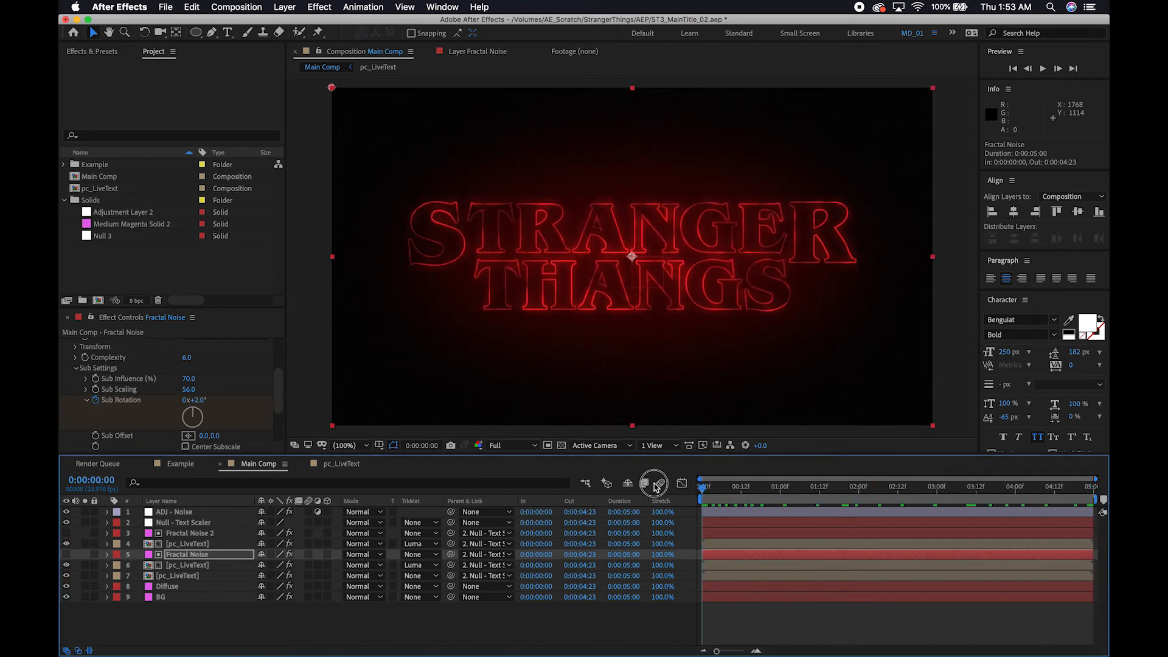
{"action": "left_click", "coordinate": [190, 558]}
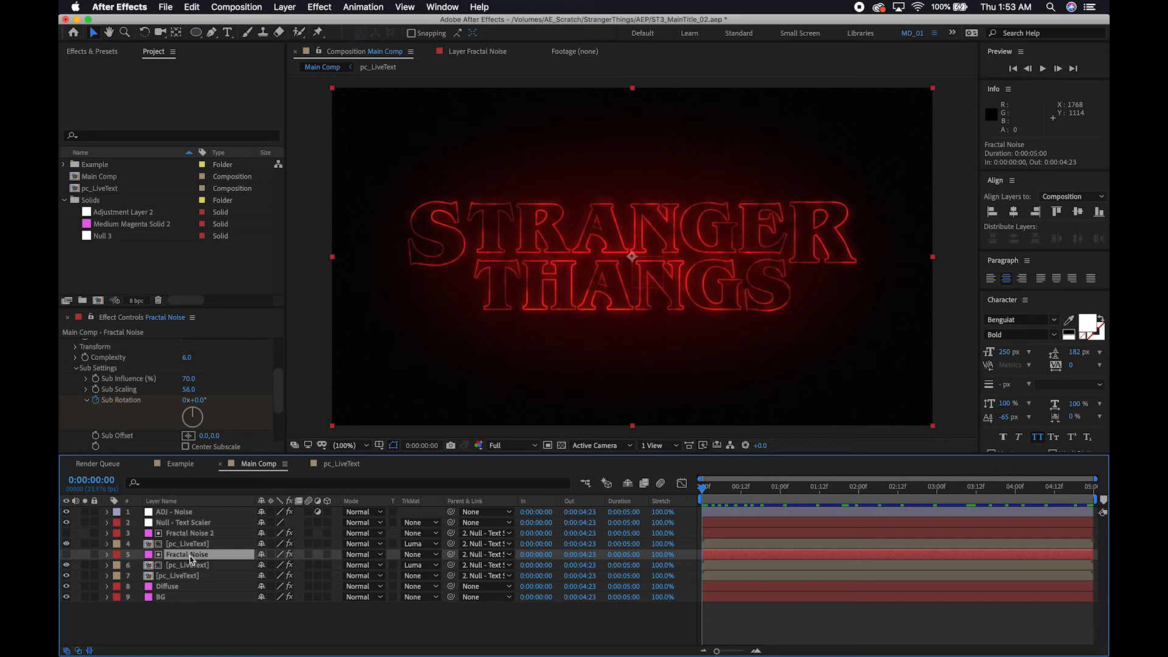
{"action": "key", "text": "u"}
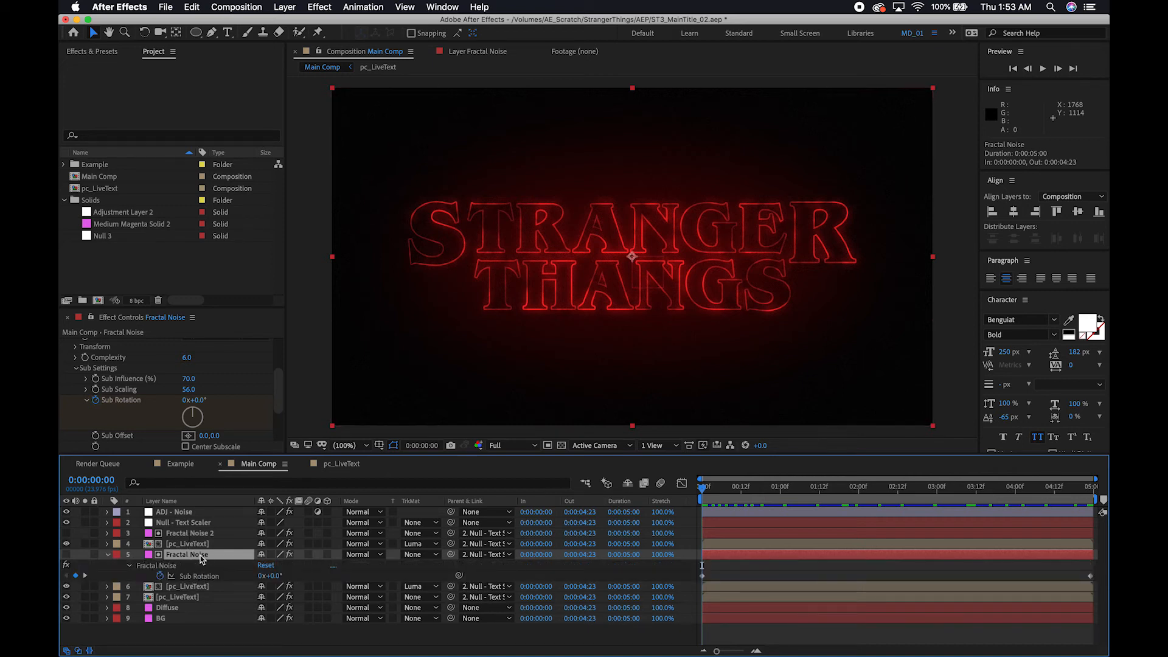
{"action": "left_click_drag", "start_coordinate": [701, 490], "coordinate": [603, 499]}
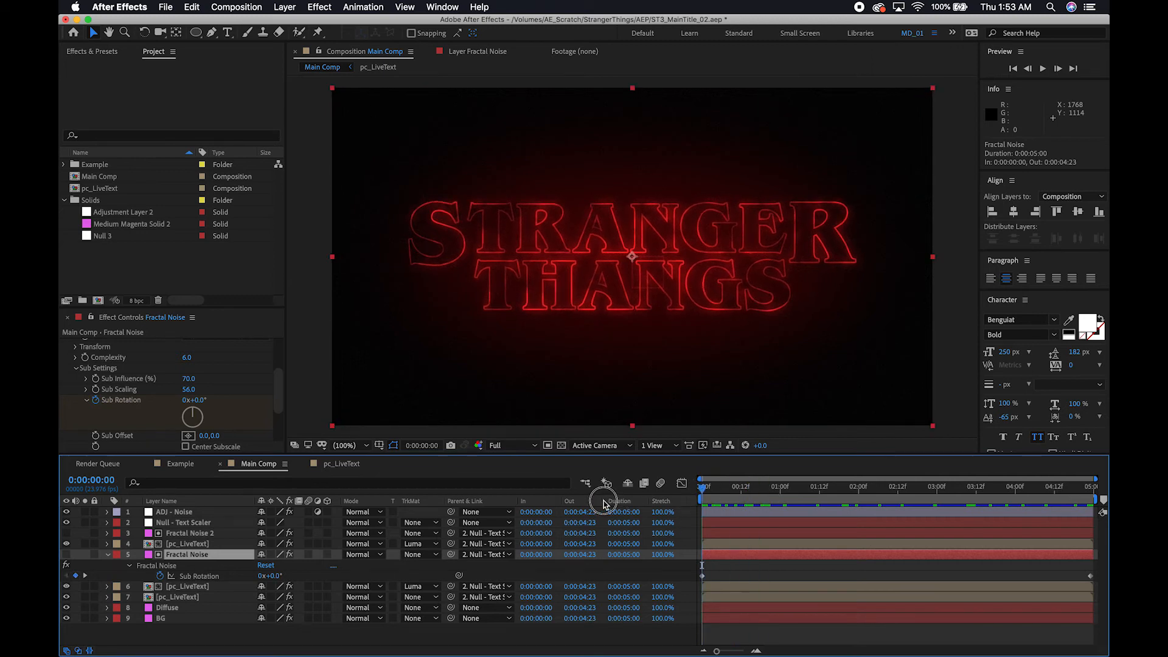
{"action": "left_click", "coordinate": [201, 578]}
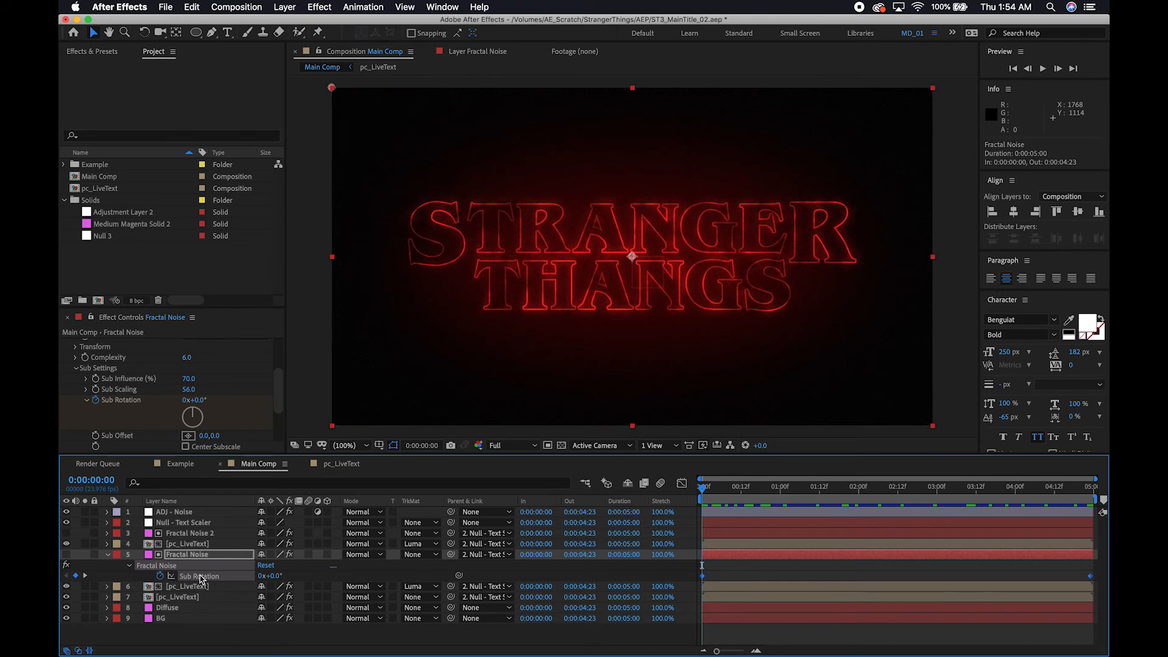
{"action": "left_click", "coordinate": [190, 533]}
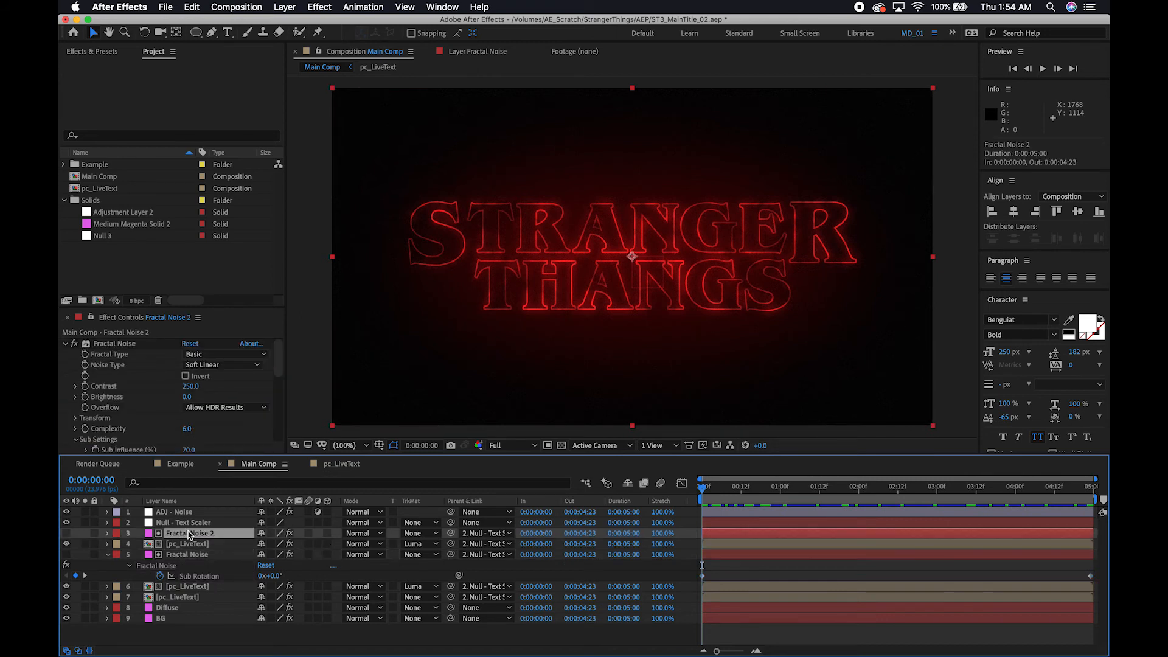
{"action": "key", "text": "super+v"}
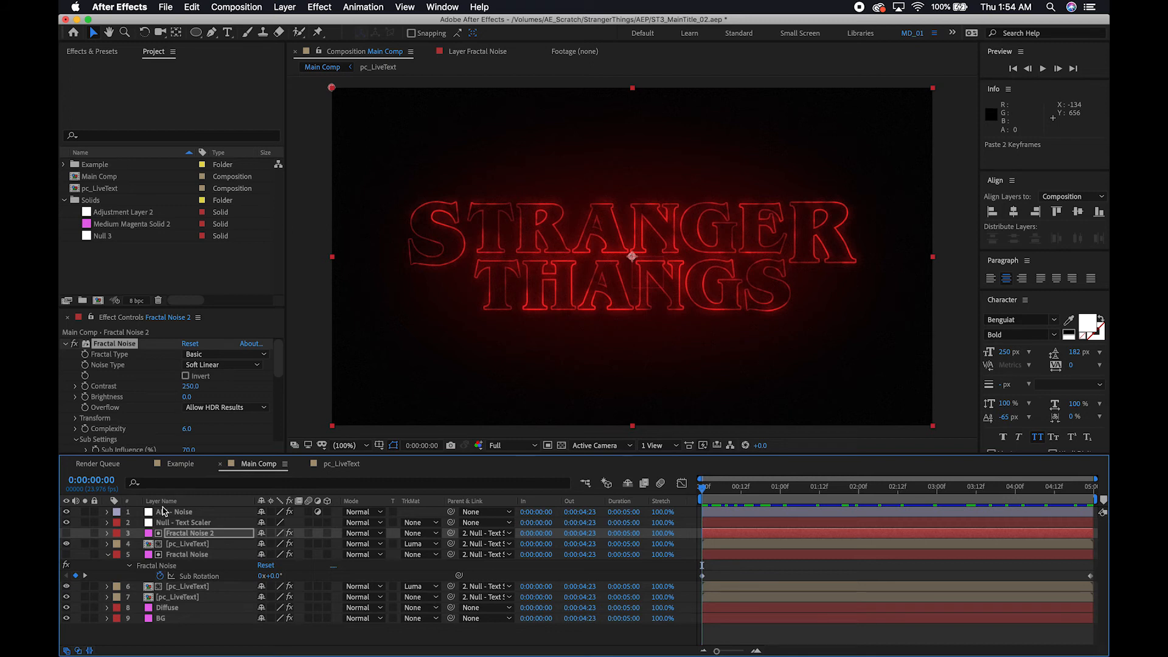
Set the Gaussian Blur blurriness of the pc_LiveText layer under Fractal Noise 2 to 20 and collapse the Fractal Noise layer's properties.
{"action": "left_click", "coordinate": [194, 545]}
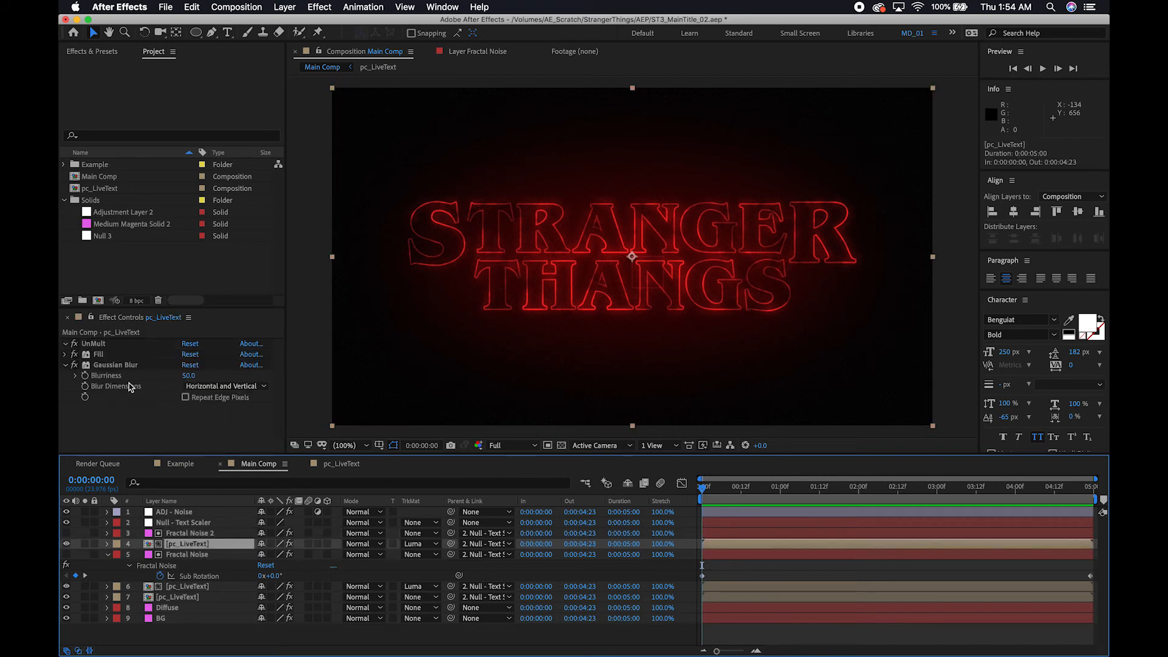
{"action": "left_click", "coordinate": [189, 375]}
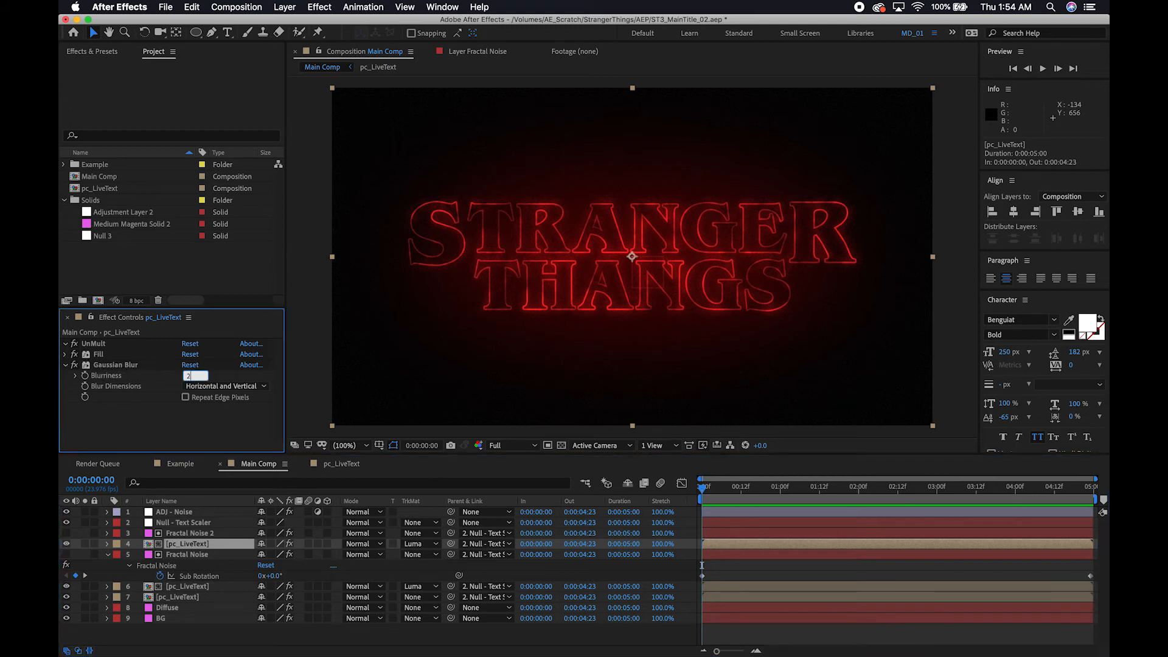
{"action": "key", "text": "Return"}
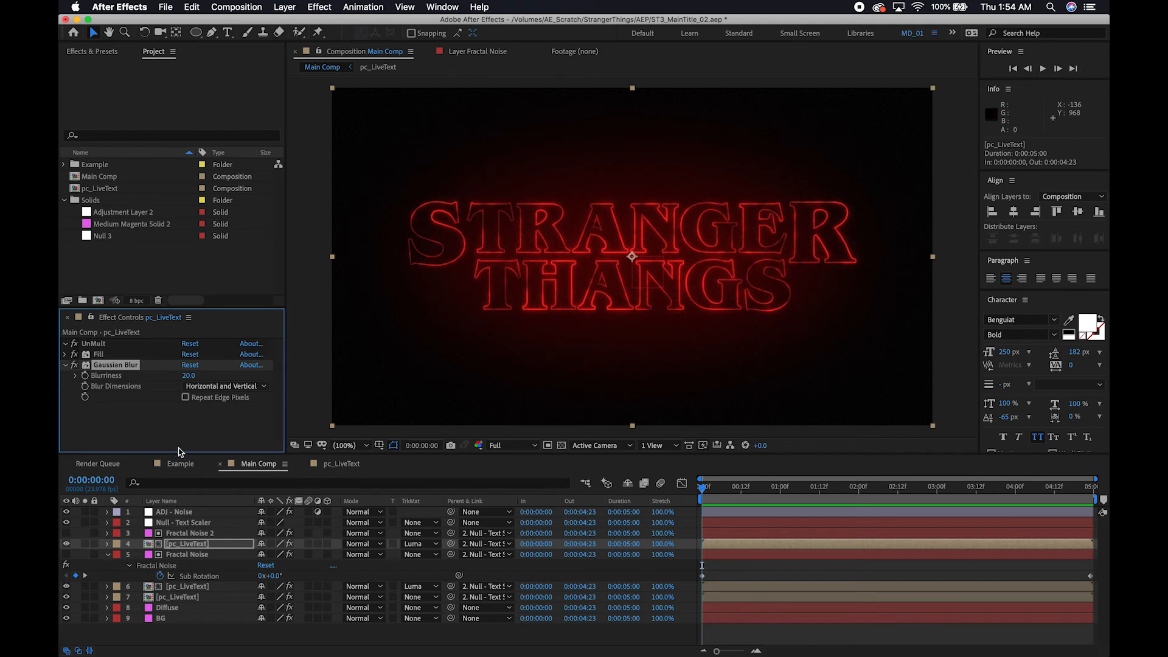
{"action": "left_click", "coordinate": [108, 555]}
{"action": "left_click", "coordinate": [108, 554]}
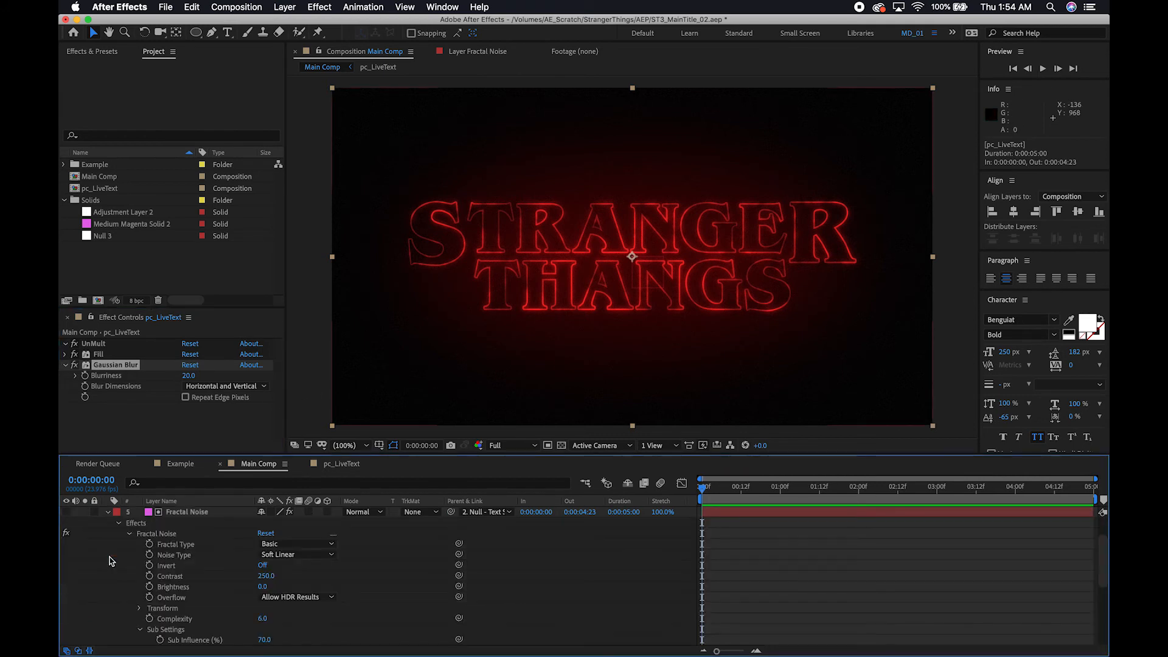
{"action": "left_click", "coordinate": [108, 512]}
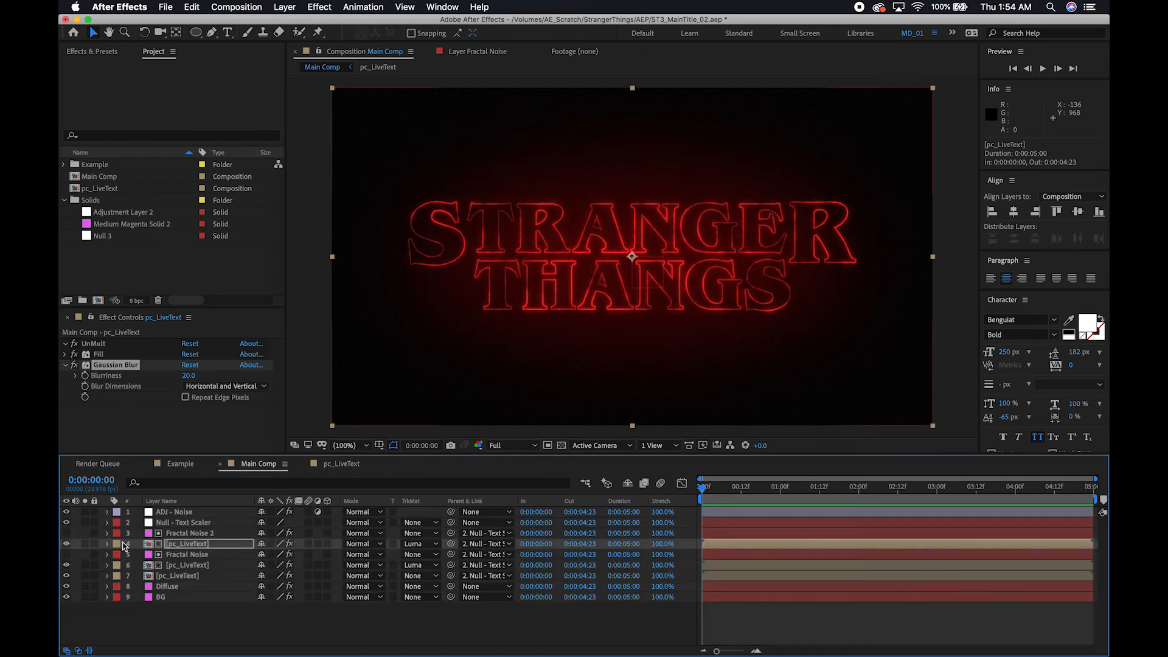
Add the expression wiggle(25,10) to the Opacity of the pc_LiveText layer directly below the Fractal Noise layer.
{"action": "left_click", "coordinate": [188, 566]}
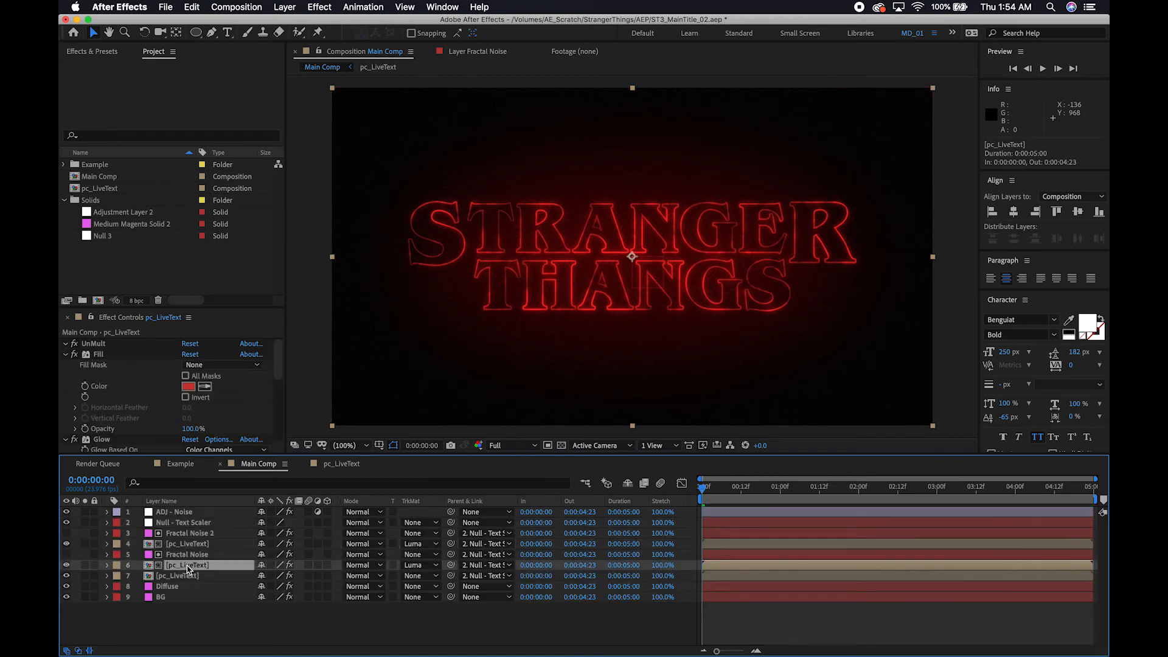
{"action": "key", "text": "t"}
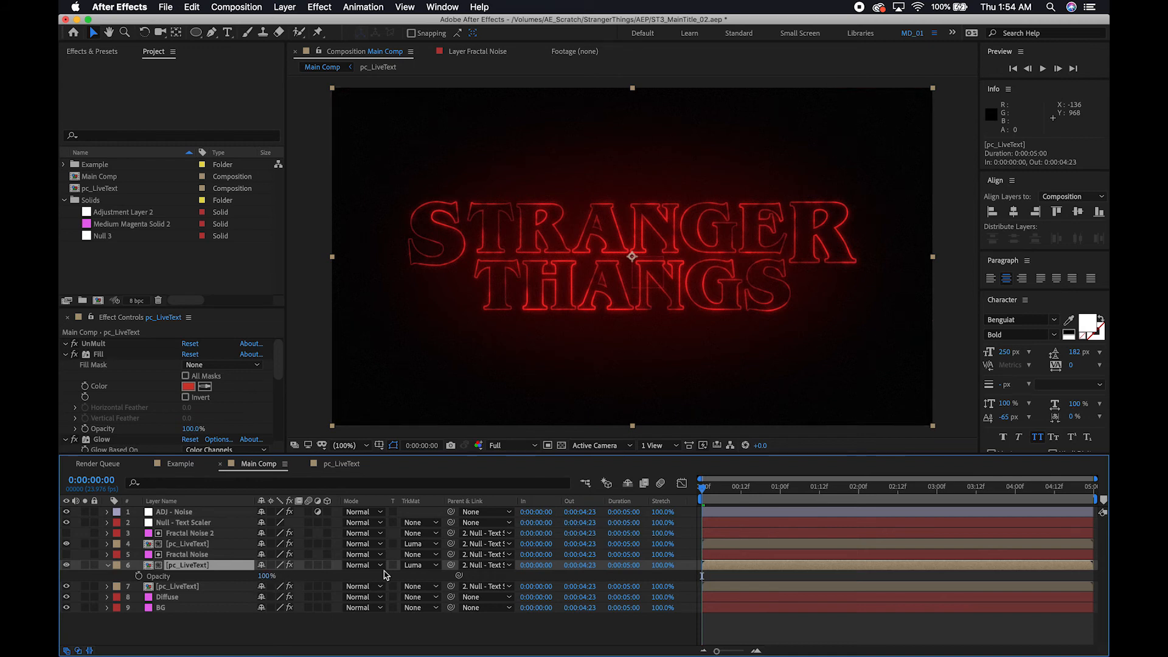
{"action": "left_click", "coordinate": [138, 577], "text": "alt"}
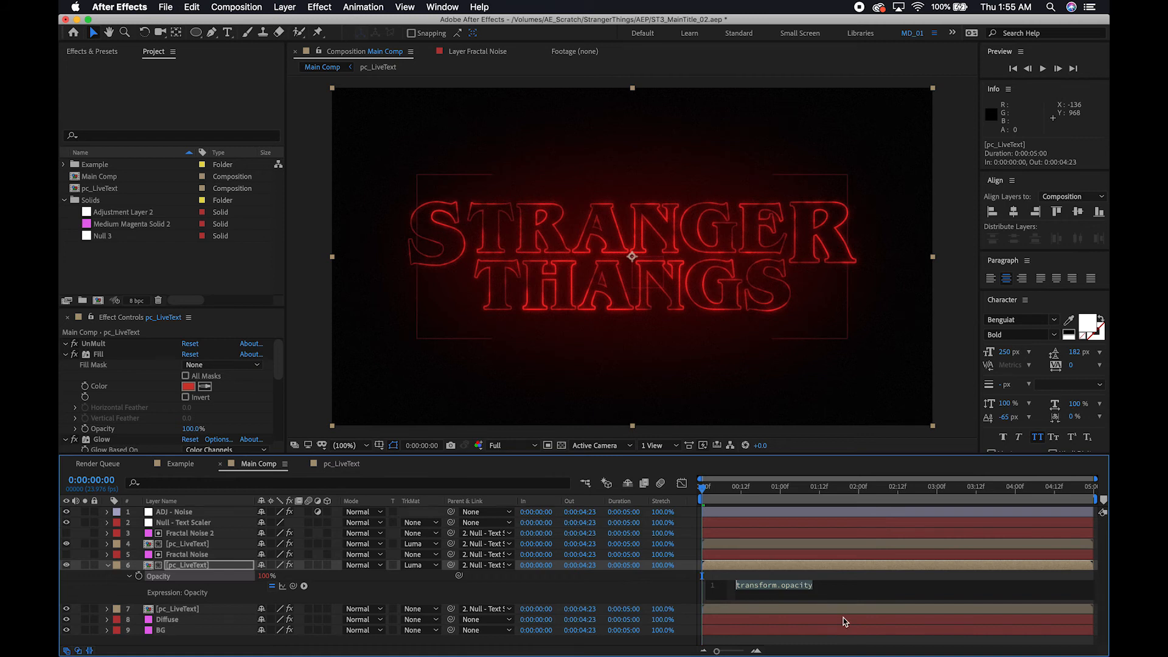
{"action": "type", "text": "wigg"}
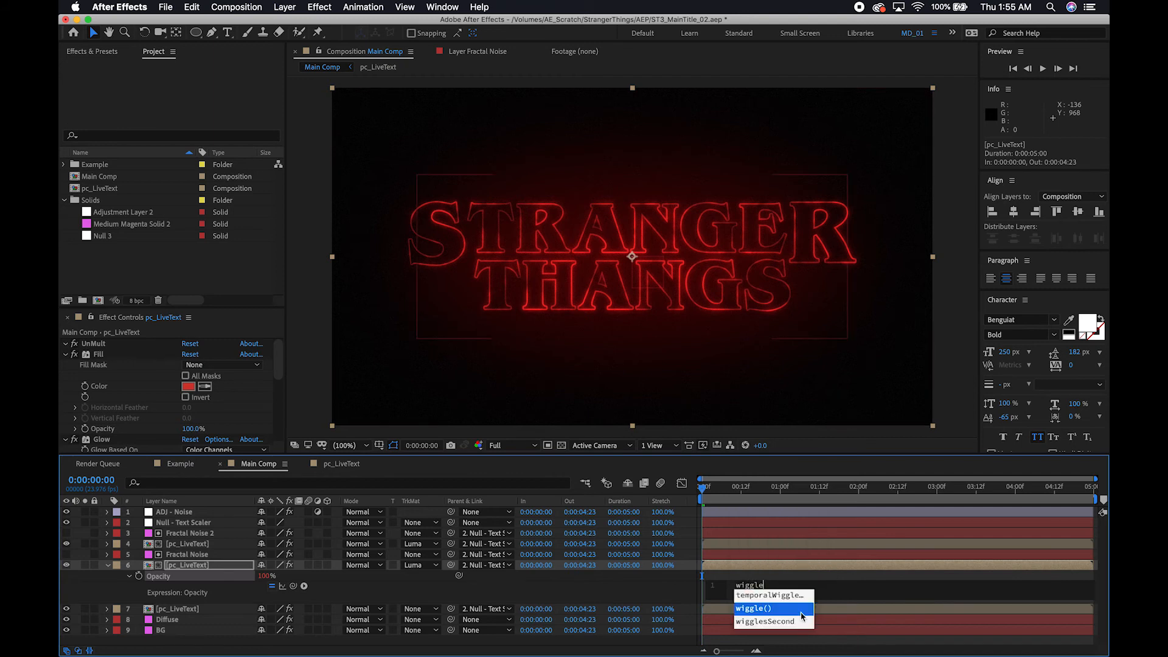
{"action": "type", "text": "le"}
{"action": "key", "text": "Return"}
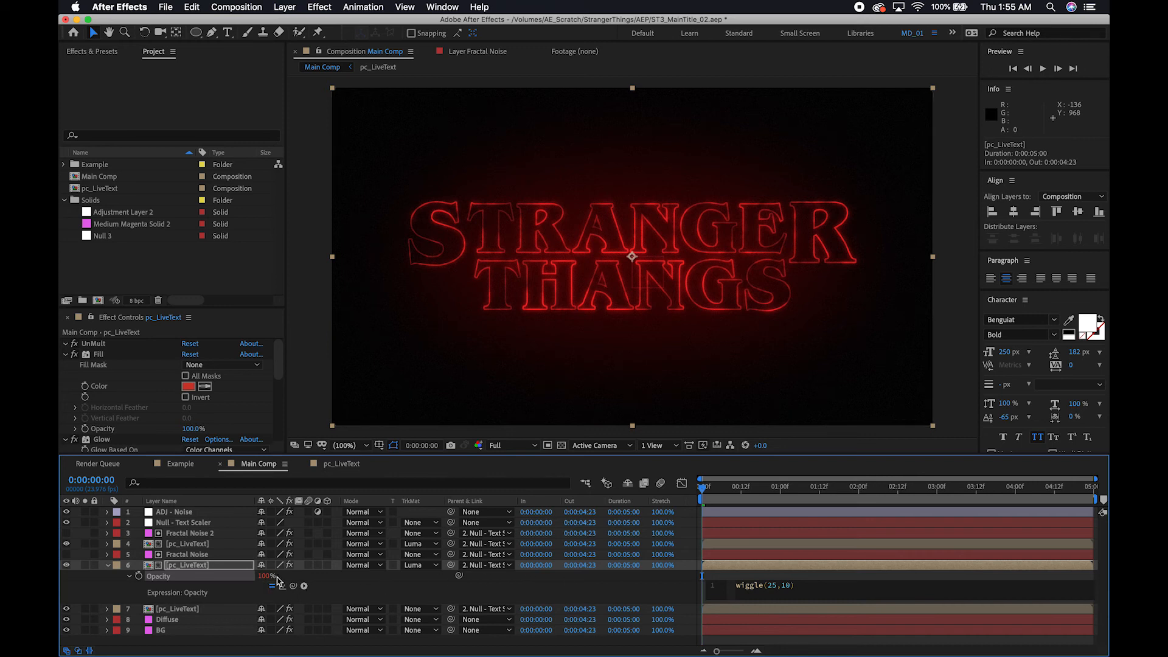
{"action": "left_click", "coordinate": [787, 589]}
{"action": "left_click", "coordinate": [77, 565]}
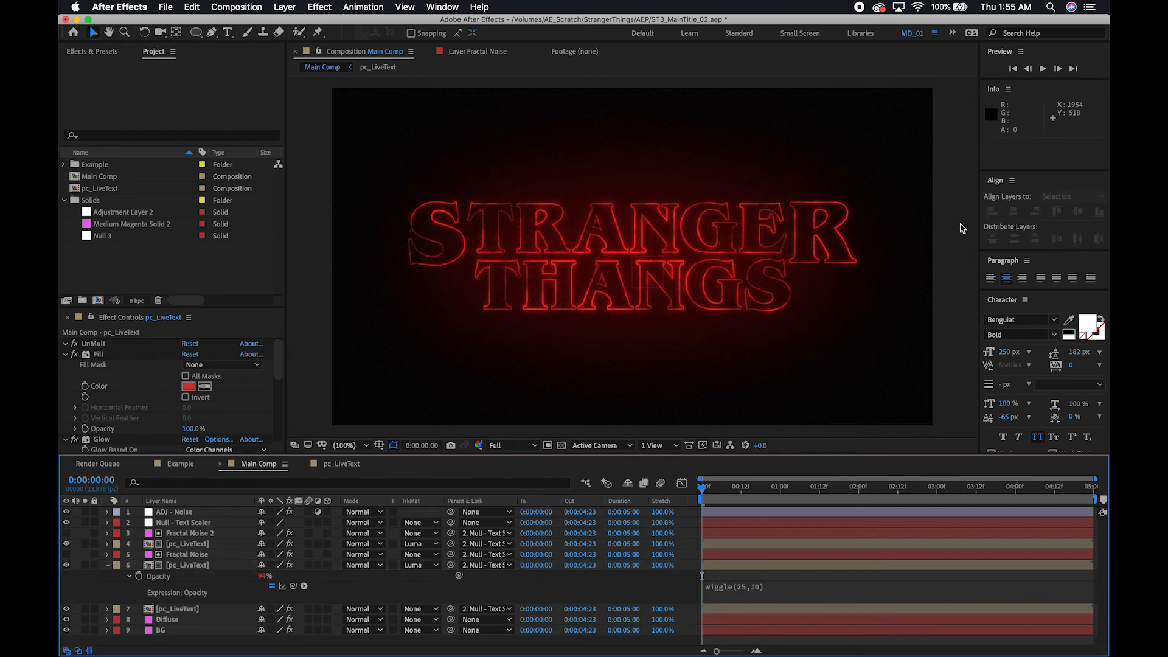
Play back the title at full view and at 200% magnification to check the text's opacity flicker.
{"action": "left_click", "coordinate": [1041, 69]}
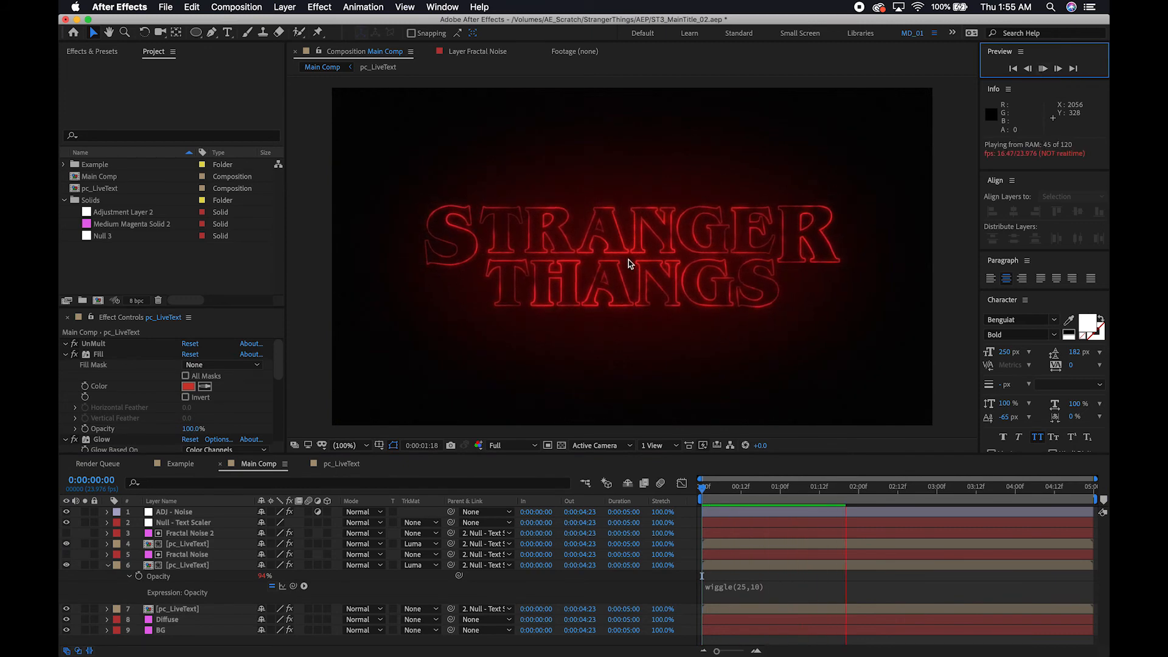
{"action": "left_click", "coordinate": [1043, 70]}
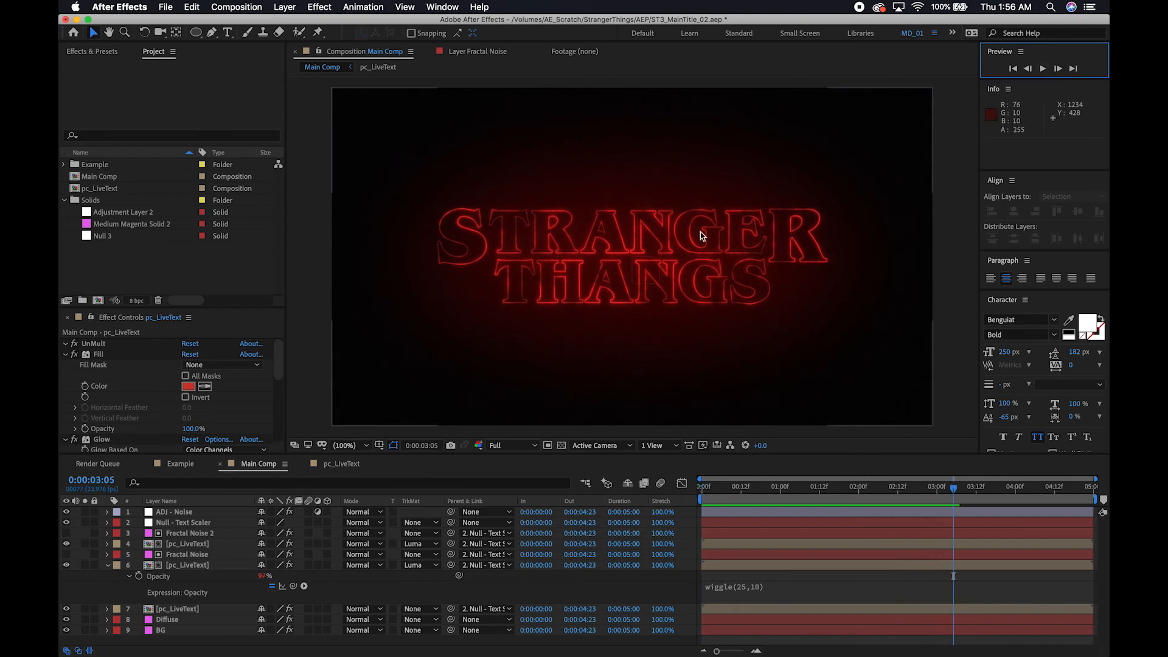
{"action": "key", "text": "period"}
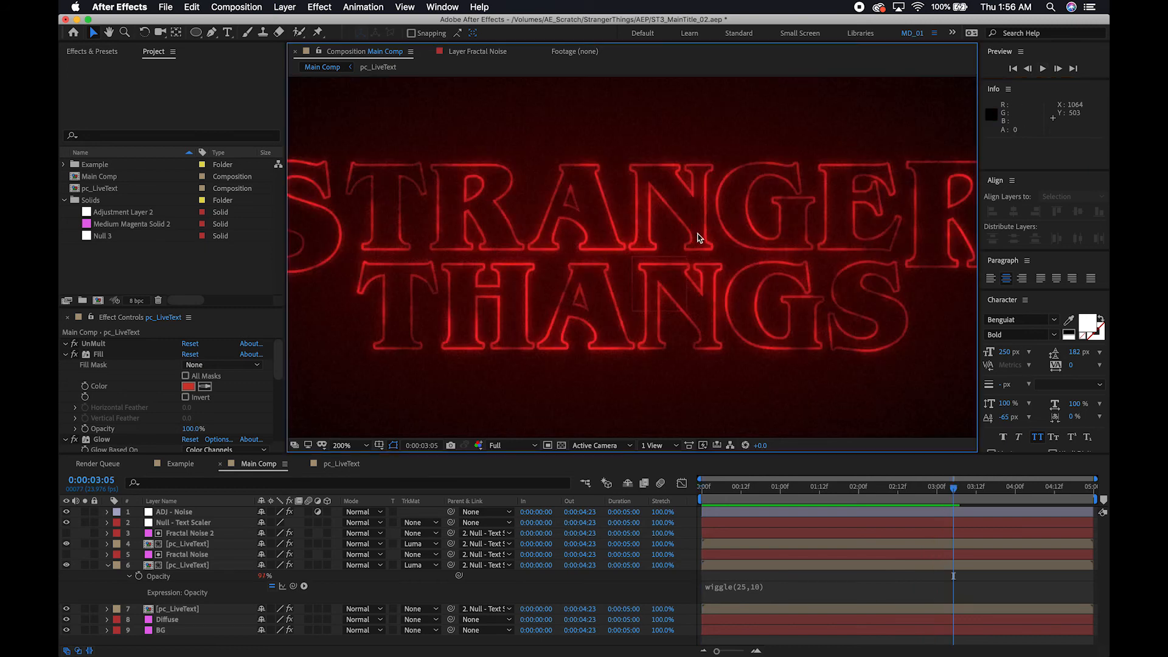
{"action": "left_click", "coordinate": [1043, 70]}
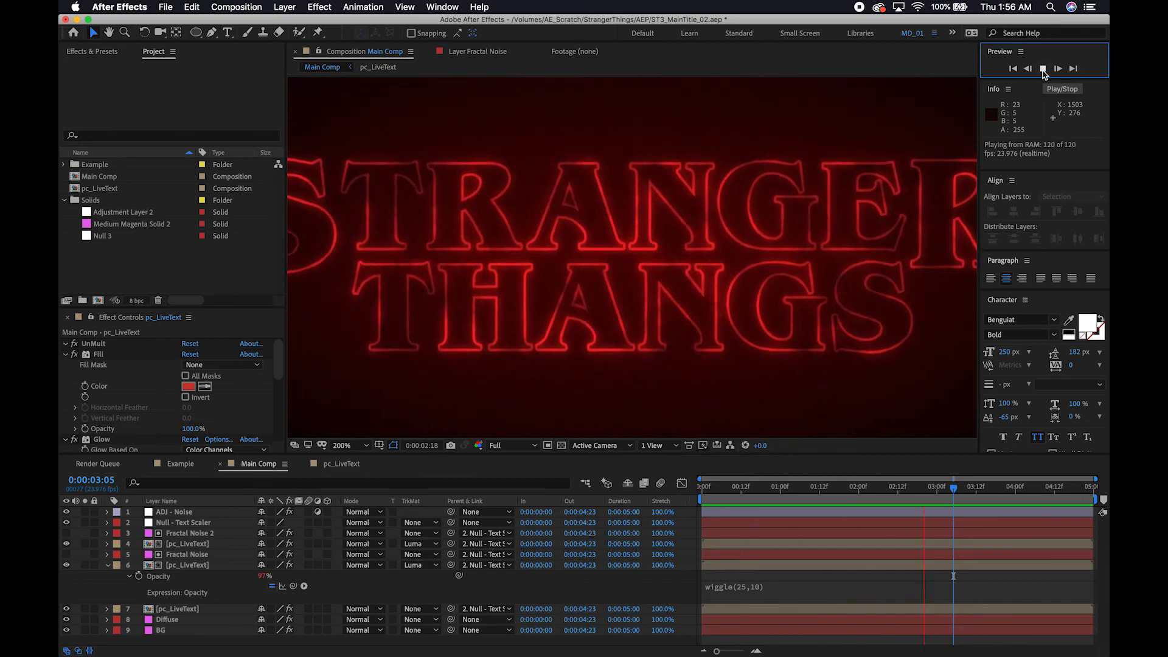
{"action": "left_click", "coordinate": [1043, 69]}
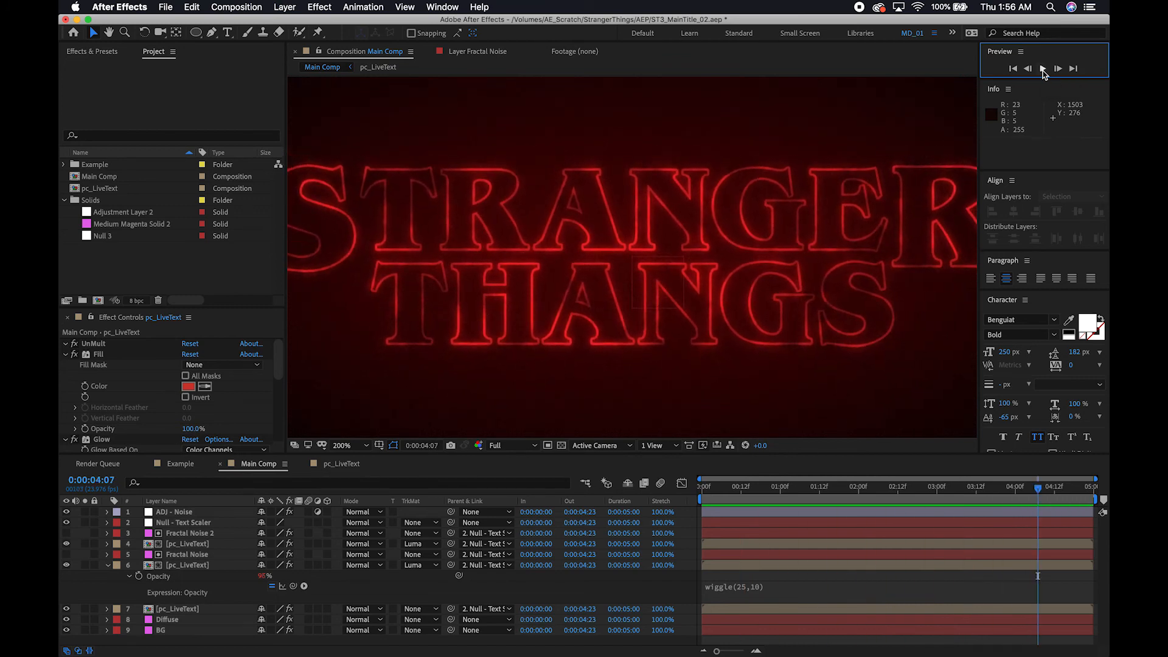
{"action": "left_click_drag", "start_coordinate": [825, 488], "coordinate": [764, 517]}
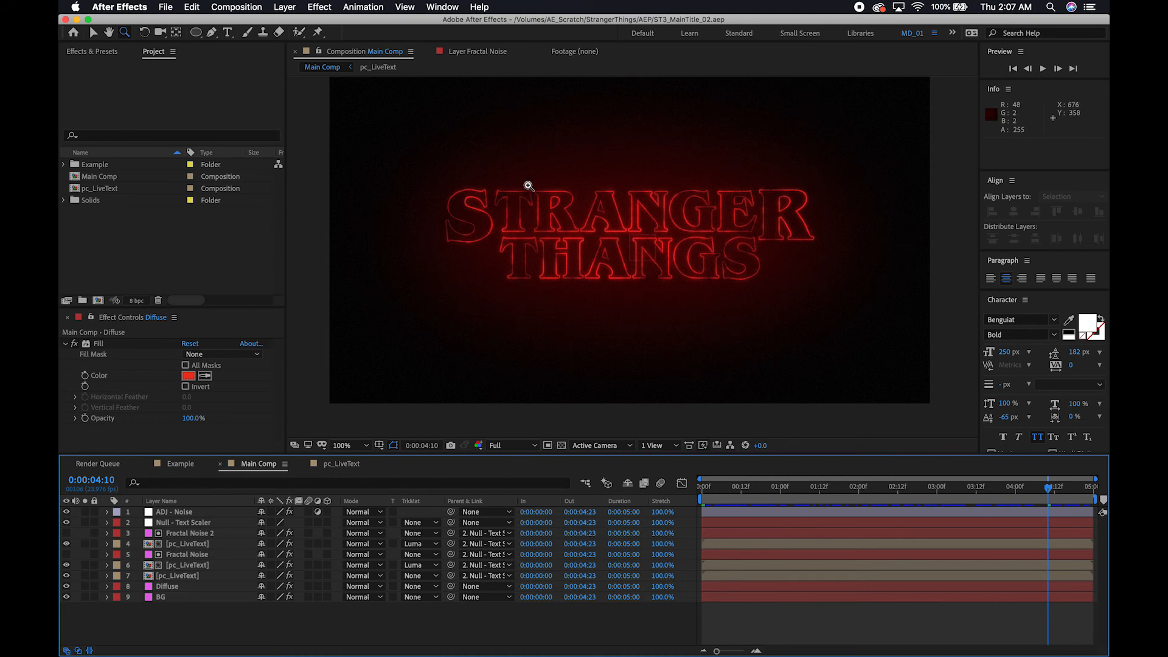
Add the expression wiggle(25,30) to the Opacity of the pc_LiveText layer directly below the Fractal Noise layer.
{"action": "key", "text": "apostrophe"}
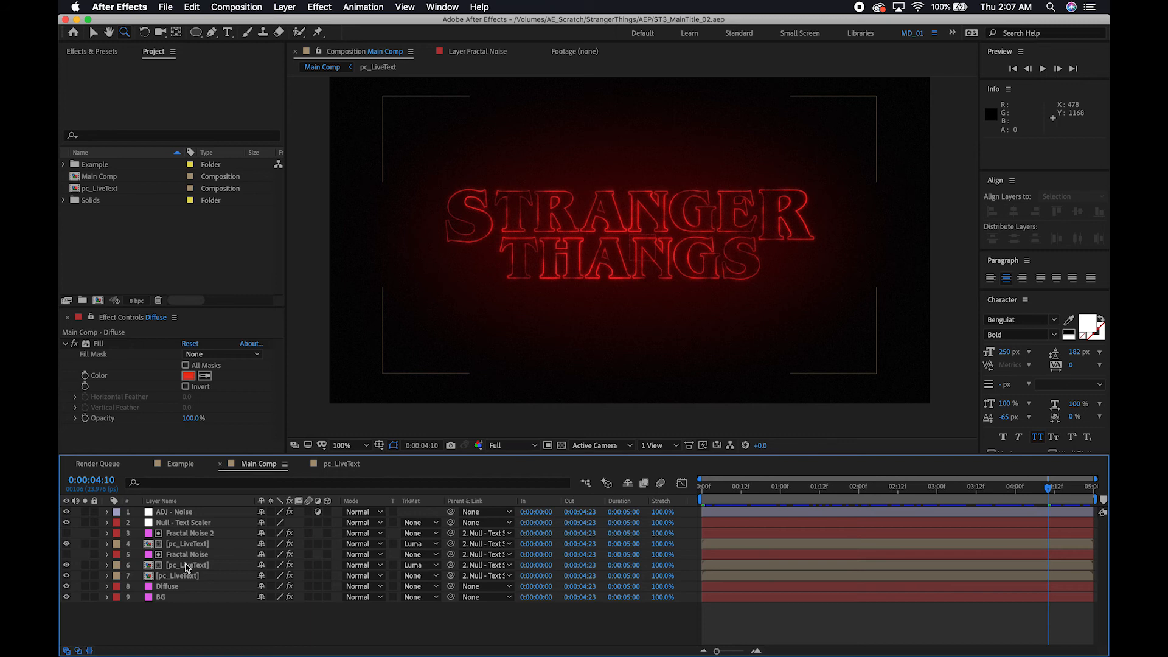
{"action": "left_click", "coordinate": [187, 565]}
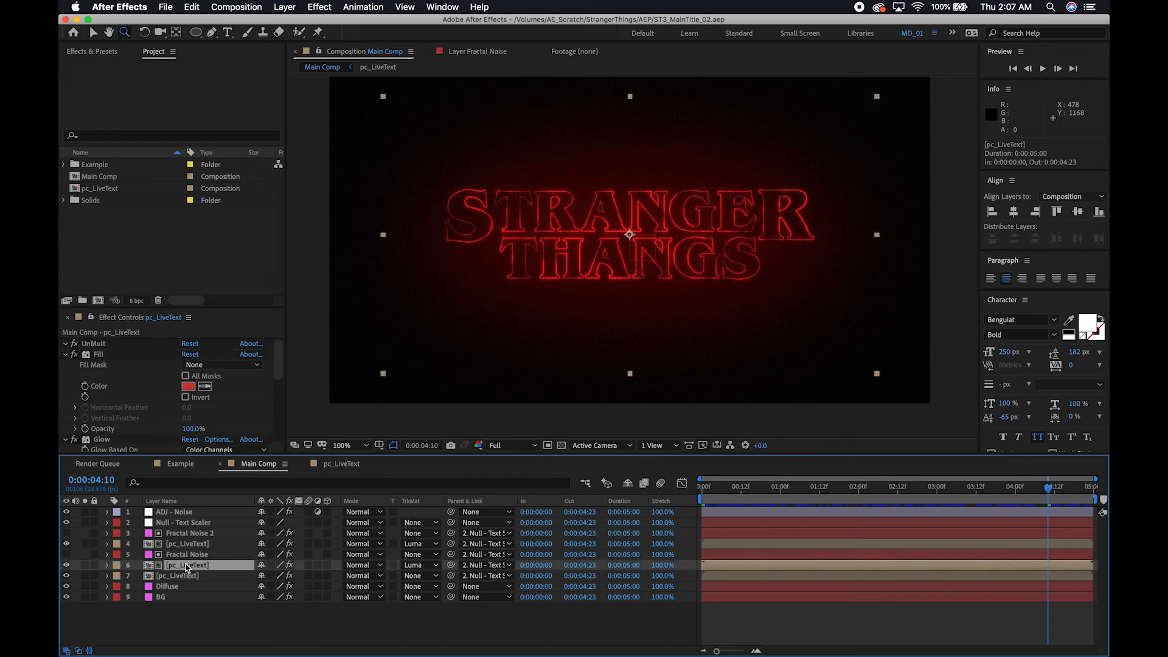
{"action": "left_click", "coordinate": [107, 565]}
{"action": "left_click", "coordinate": [107, 566]}
{"action": "key", "text": "t"}
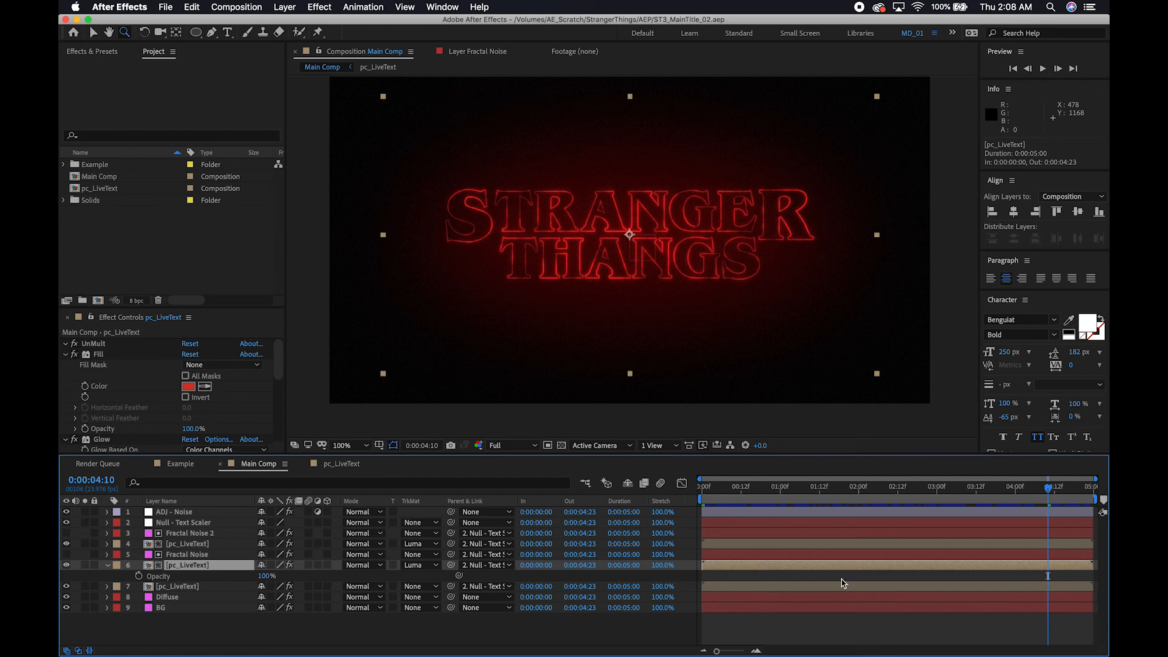
{"action": "left_click", "coordinate": [1081, 578]}
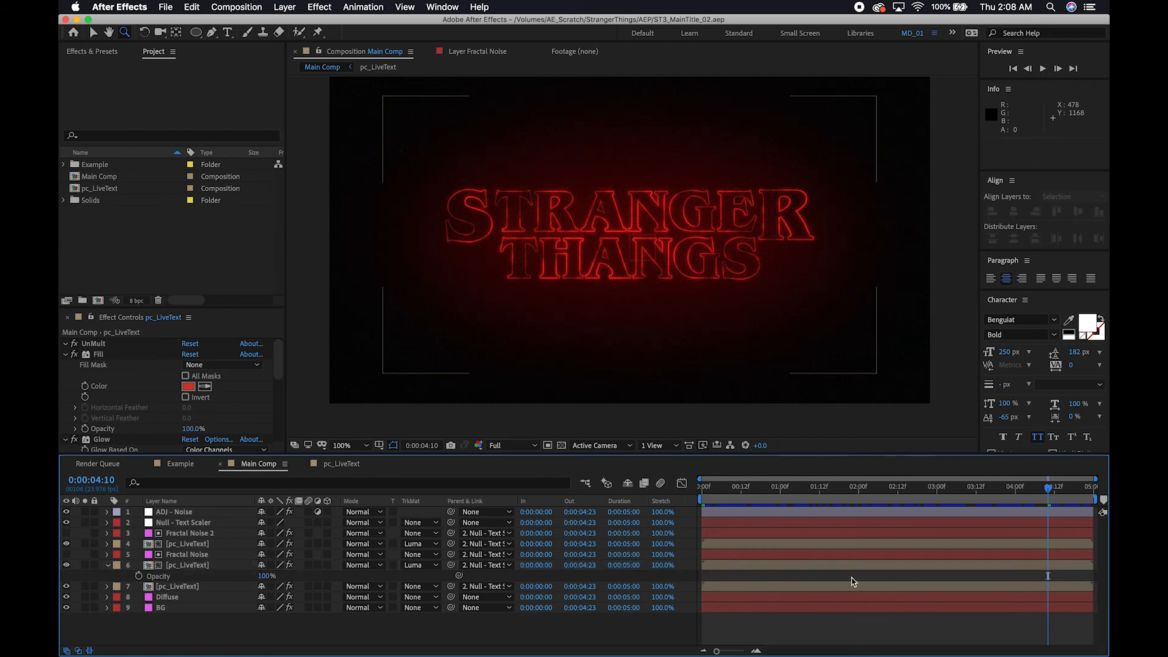
{"action": "left_click", "coordinate": [138, 576], "text": "alt"}
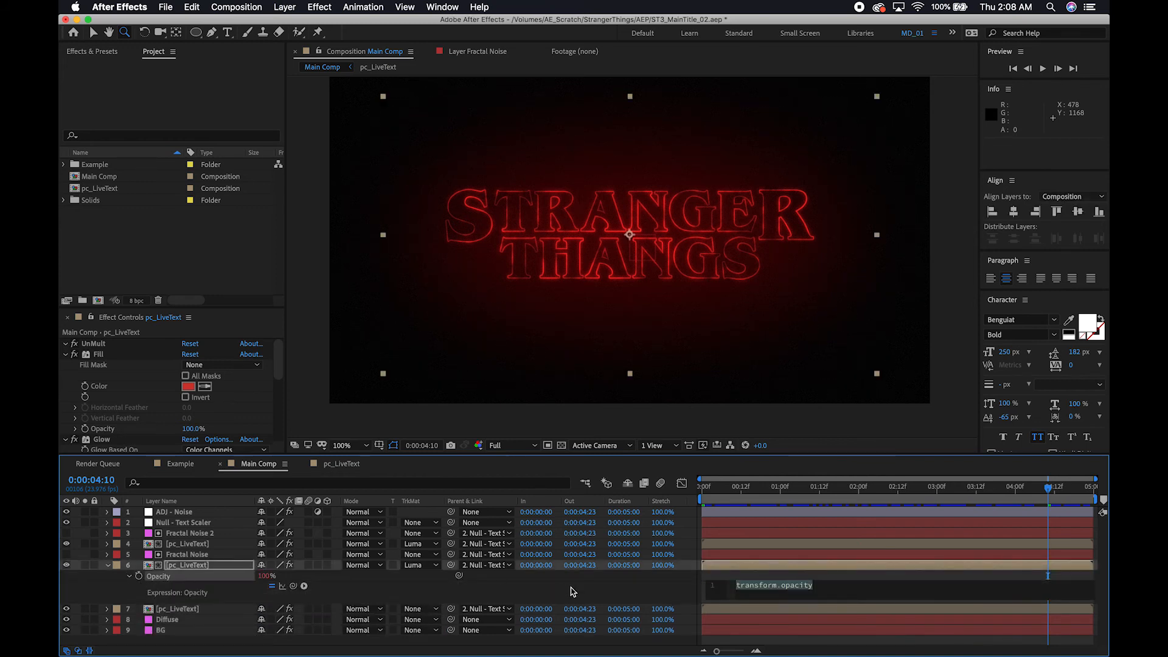
{"action": "type", "text": "w"}
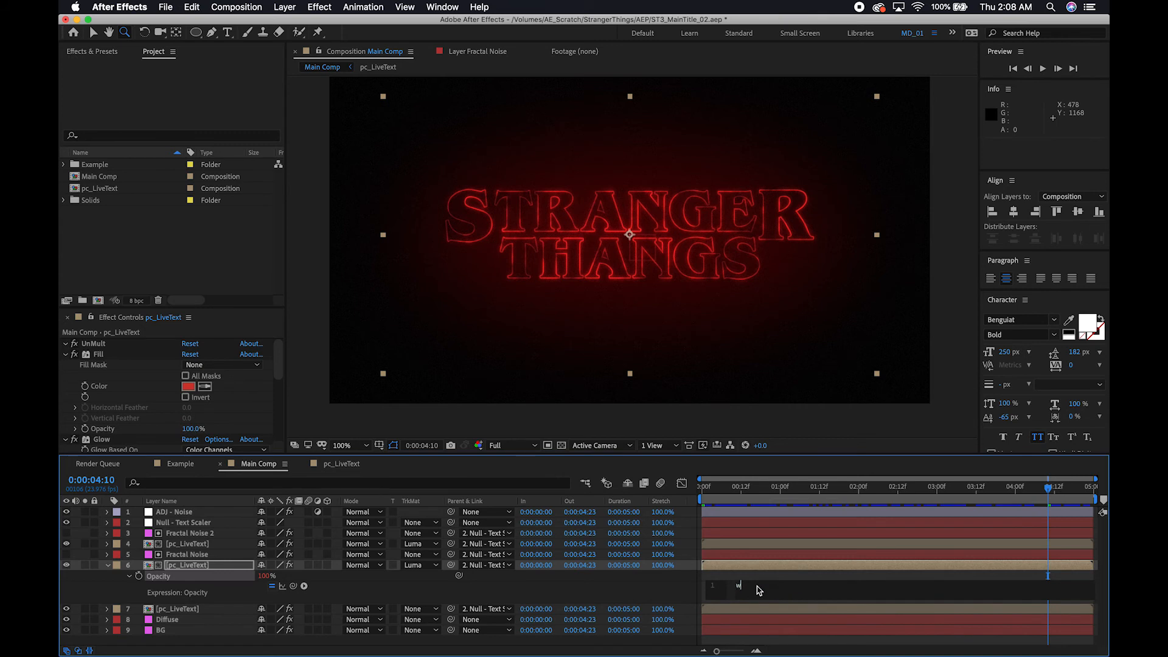
{"action": "type", "text": "iggle"}
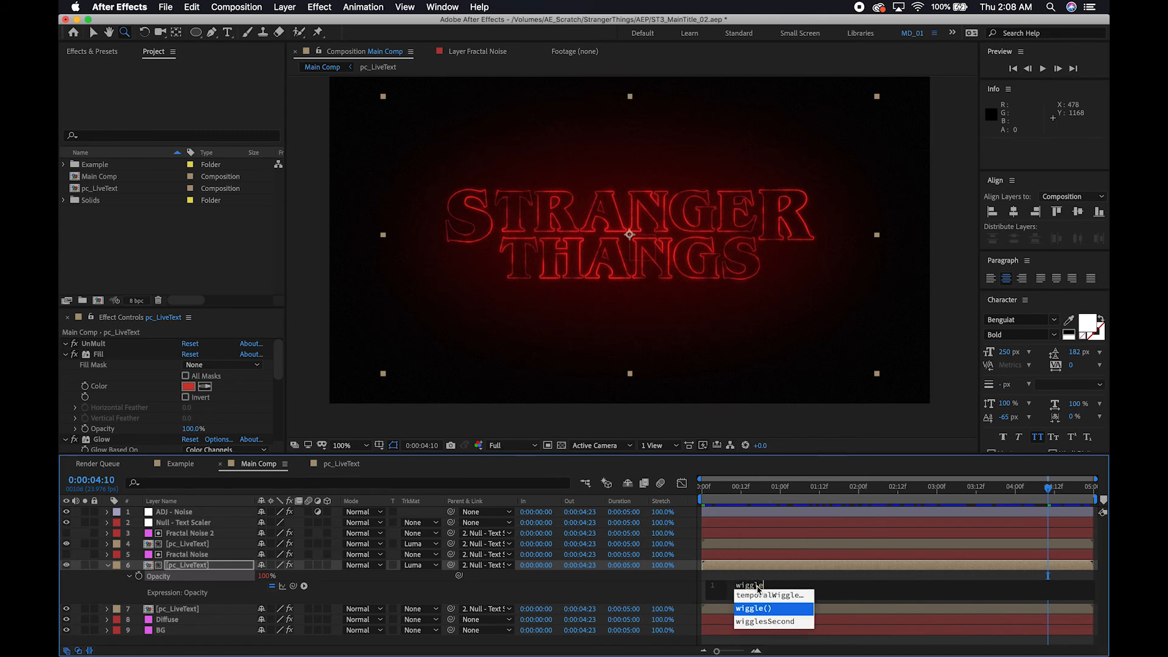
{"action": "type", "text": "(25,30"}
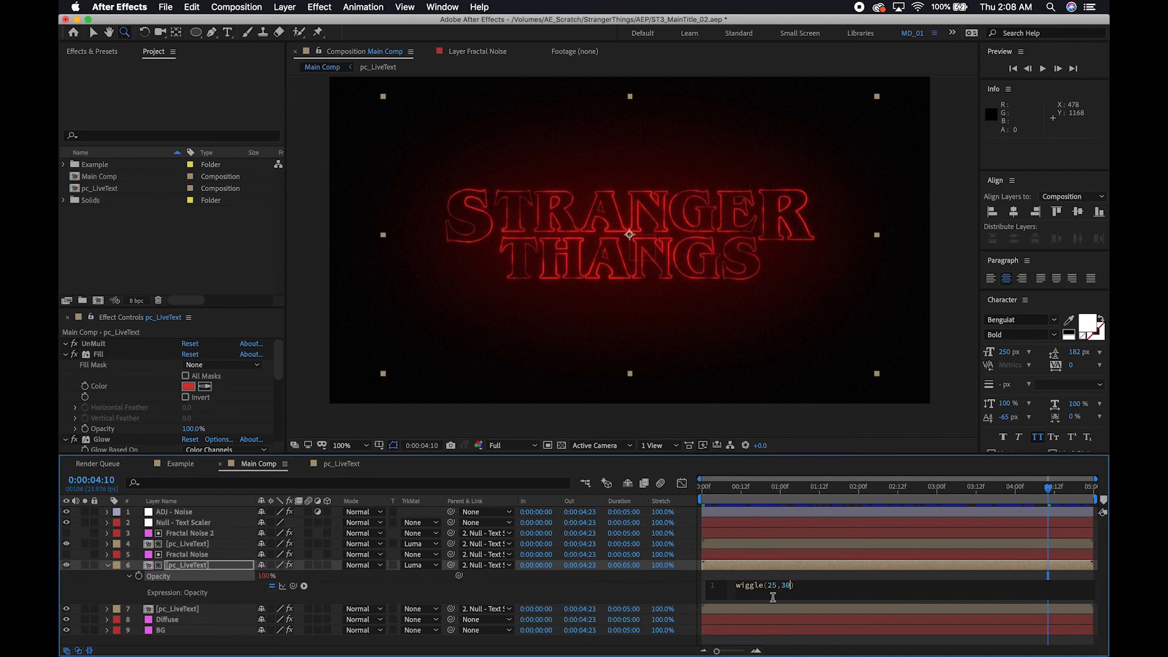
{"action": "left_click", "coordinate": [189, 565]}
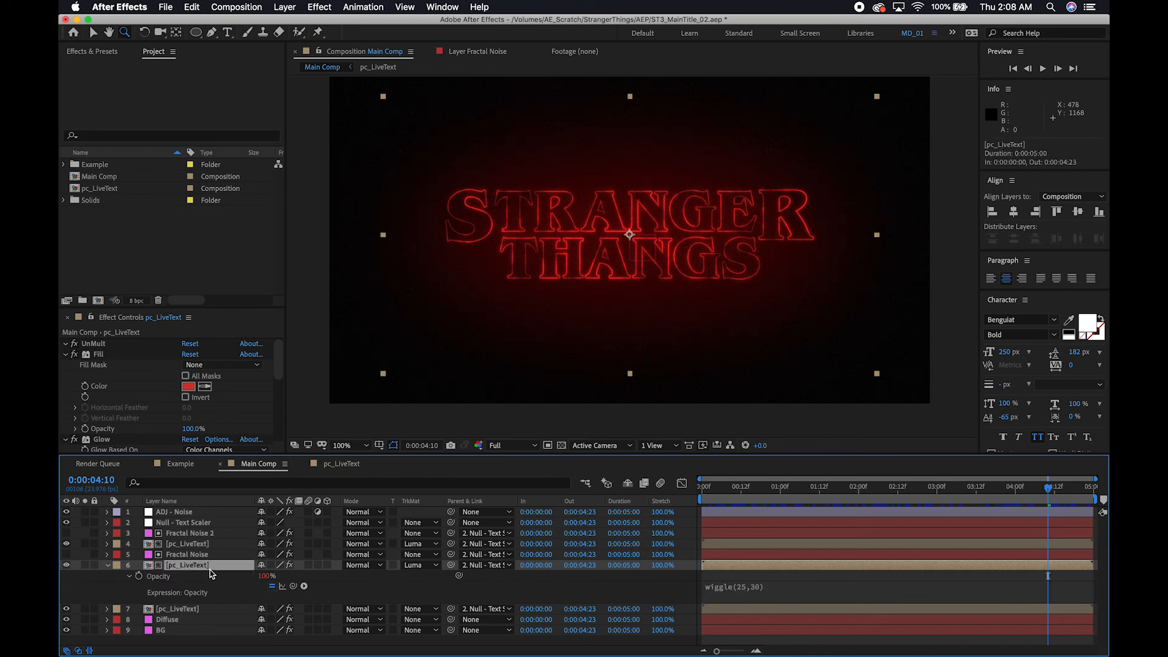
Add the expression wiggle(25,4) to the Diffuse layer's Opacity and preview the title animation.
{"action": "left_click", "coordinate": [170, 620]}
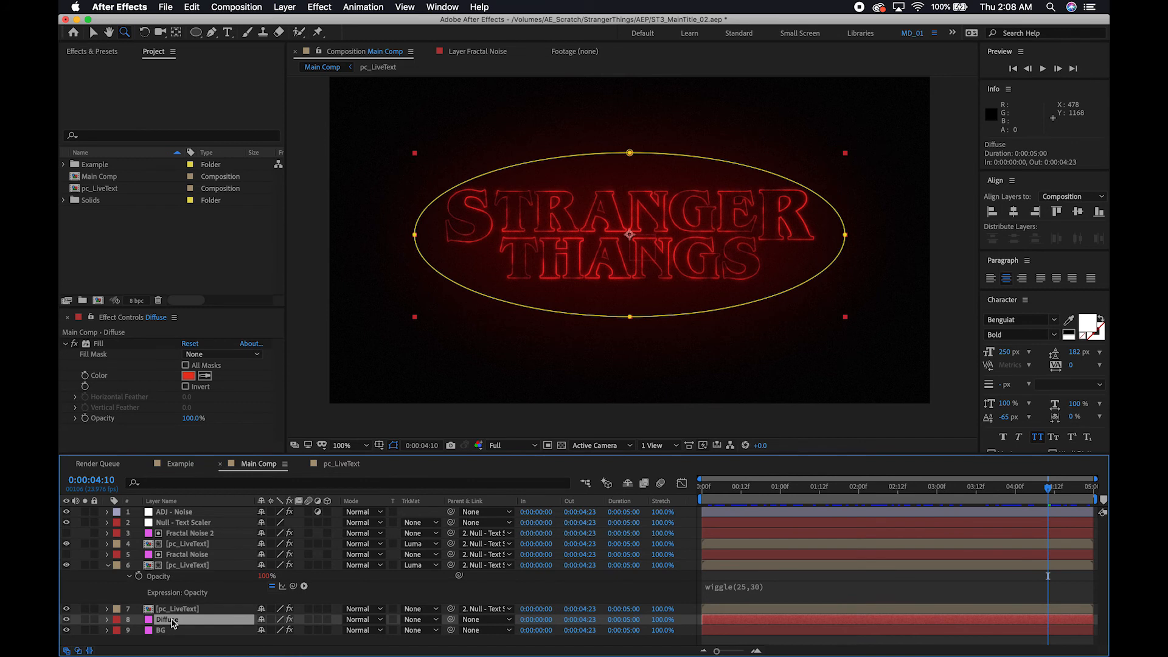
{"action": "key", "text": "t"}
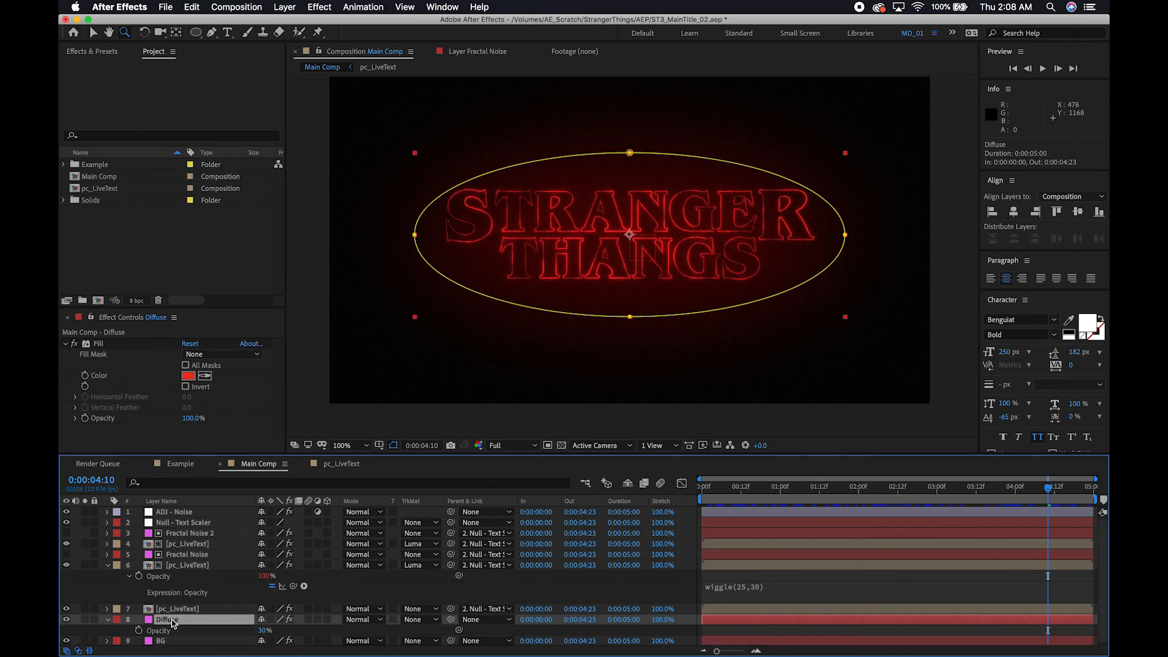
{"action": "left_click", "coordinate": [140, 633], "text": "alt"}
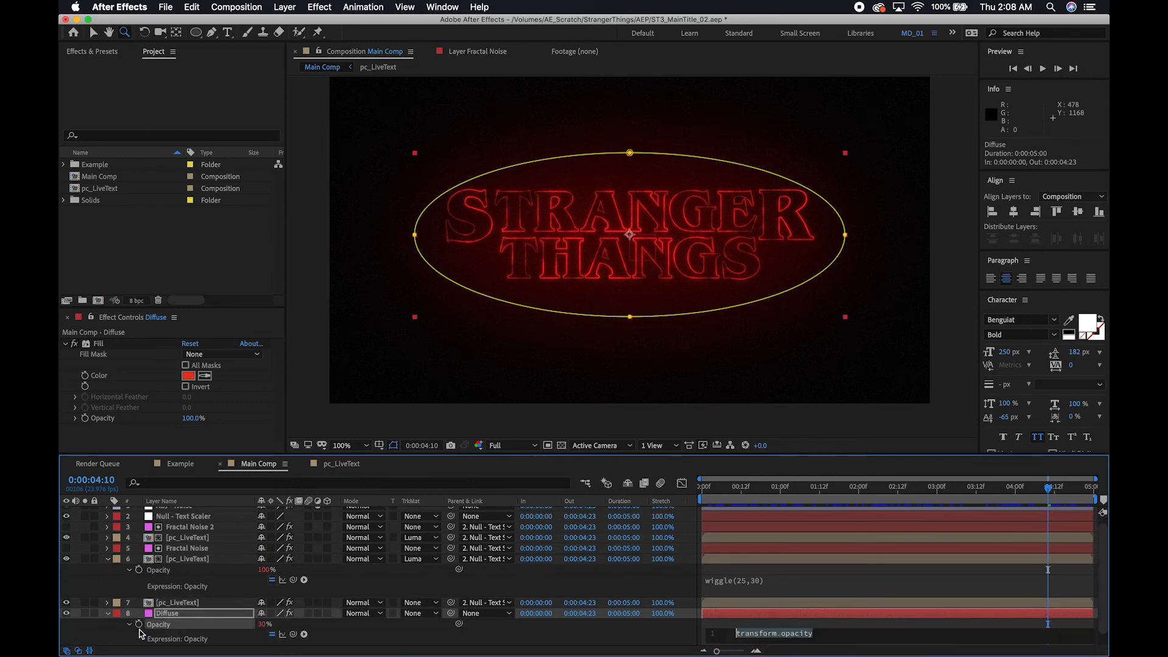
{"action": "type", "text": "wiggle"}
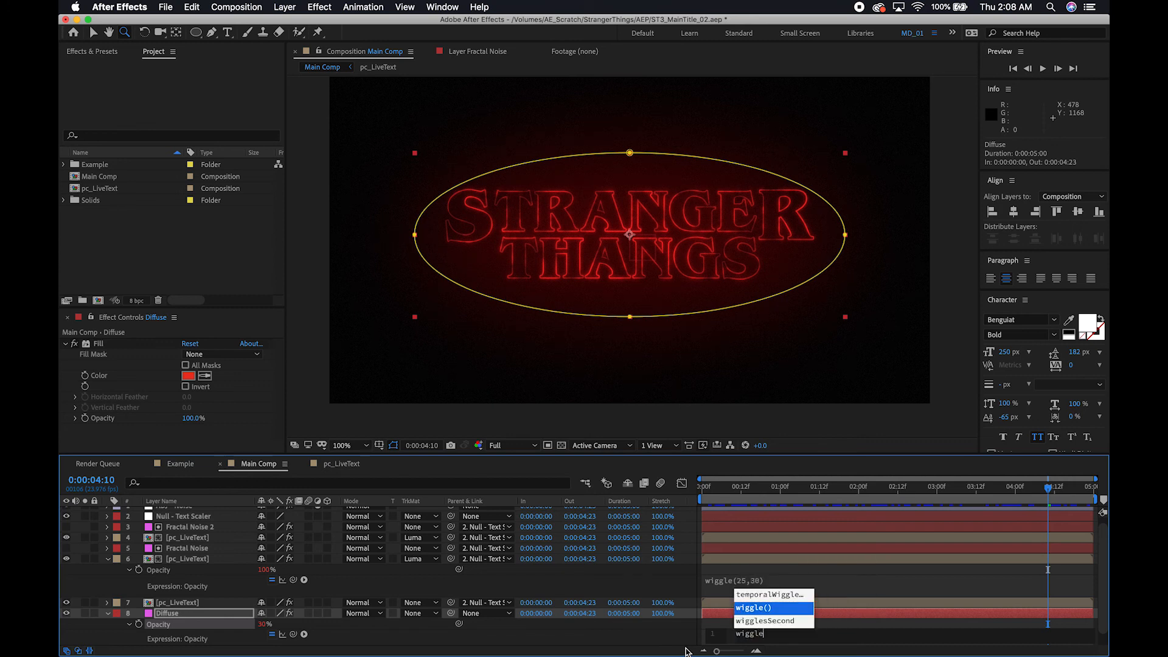
{"action": "type", "text": "(25,4"}
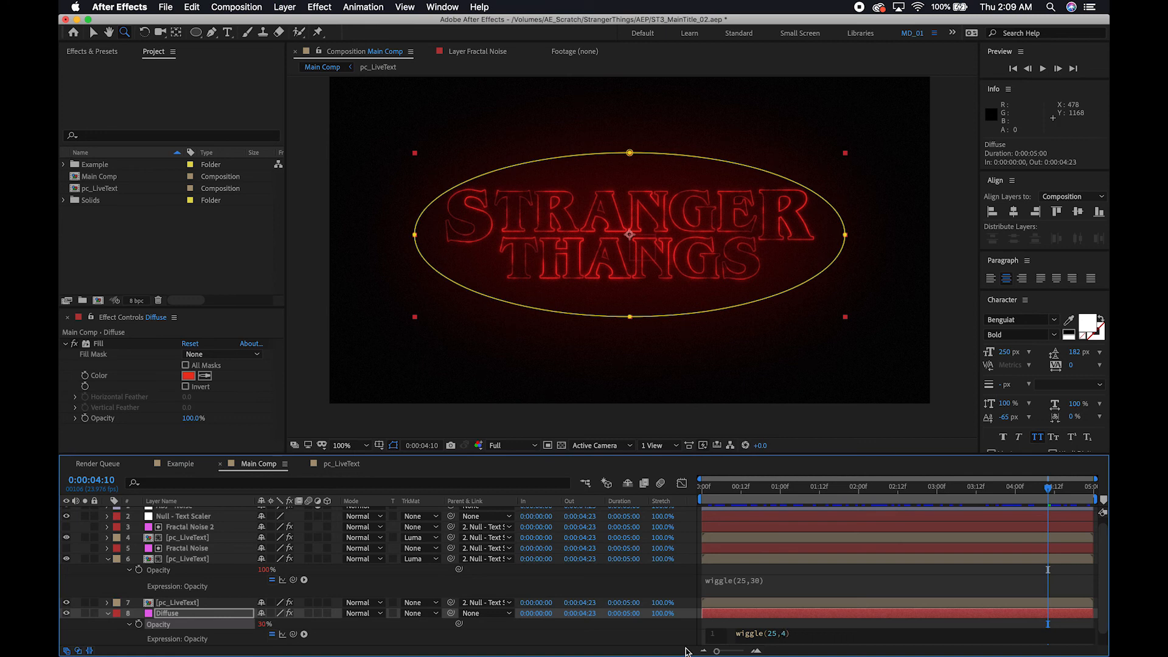
{"action": "left_click", "coordinate": [838, 574]}
{"action": "left_click", "coordinate": [1043, 69]}
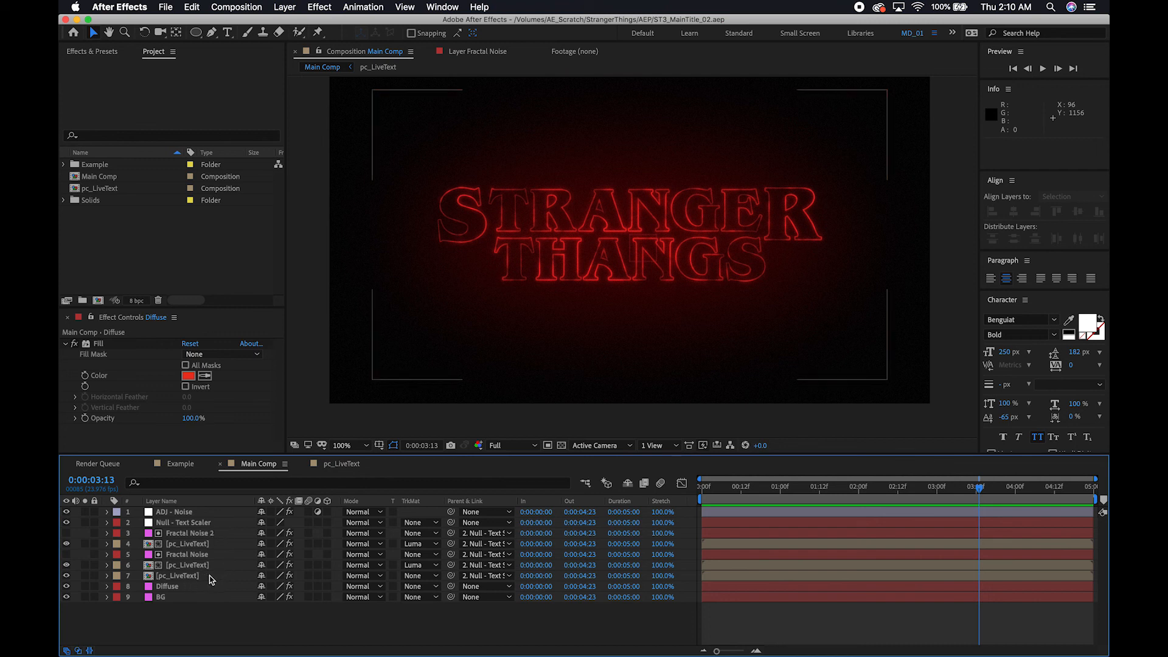
{"action": "key", "text": "apostrophe"}
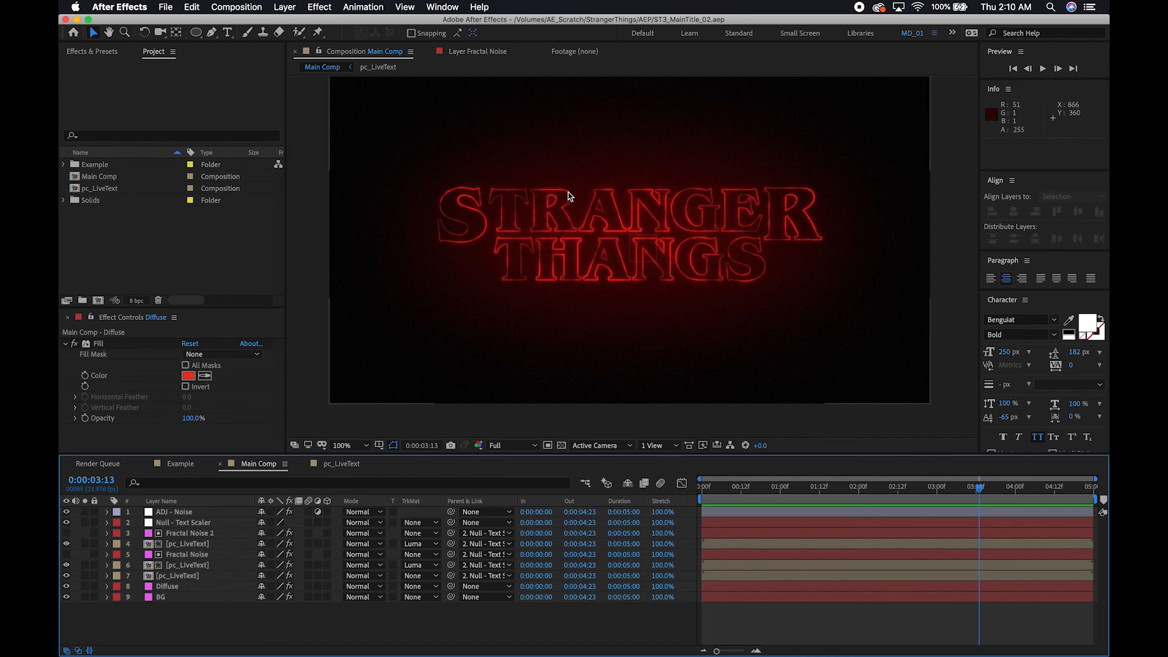
{"action": "key", "text": "apostrophe"}
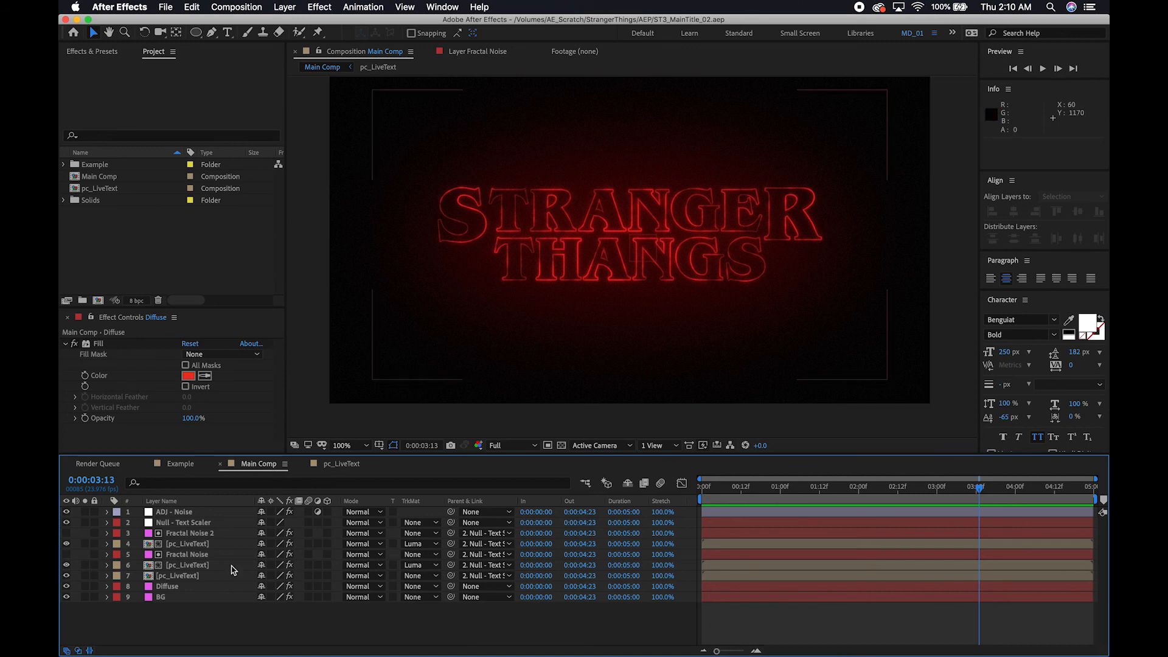
Open the pc_LiveText precomp, duplicate the stranger thangs text layer and hide the original.
{"action": "left_click", "coordinate": [180, 577]}
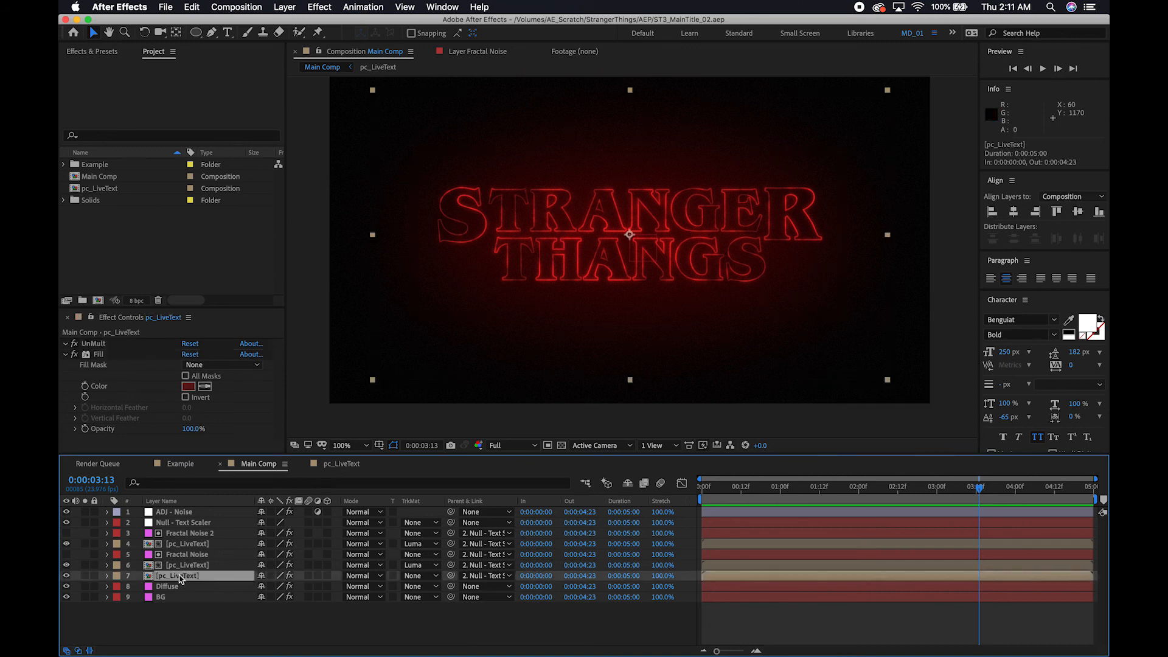
{"action": "double_click", "coordinate": [180, 577]}
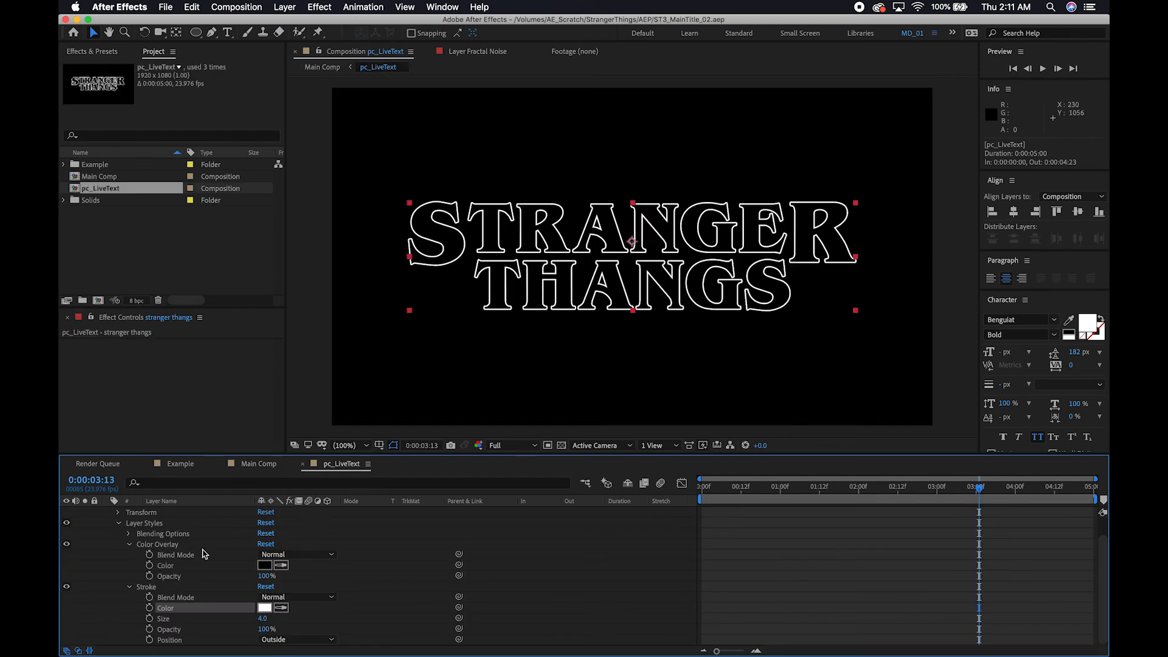
{"action": "scroll", "coordinate": [163, 549], "scroll_direction": "up", "scroll_amount": 1}
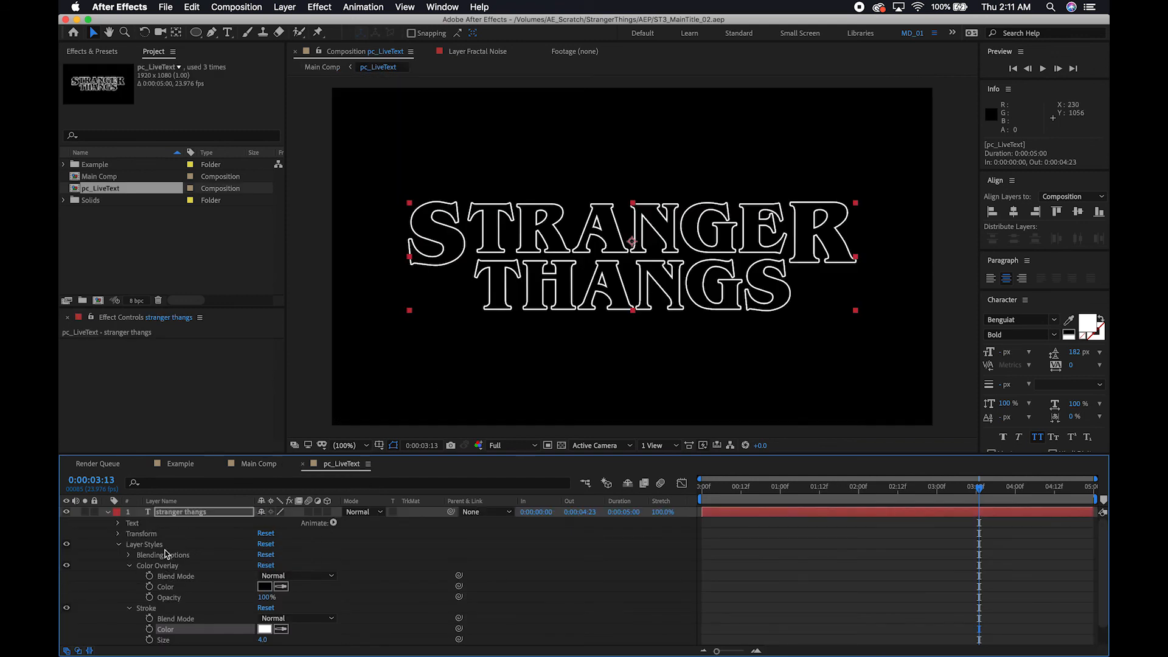
{"action": "left_click", "coordinate": [107, 513]}
{"action": "left_click", "coordinate": [180, 514]}
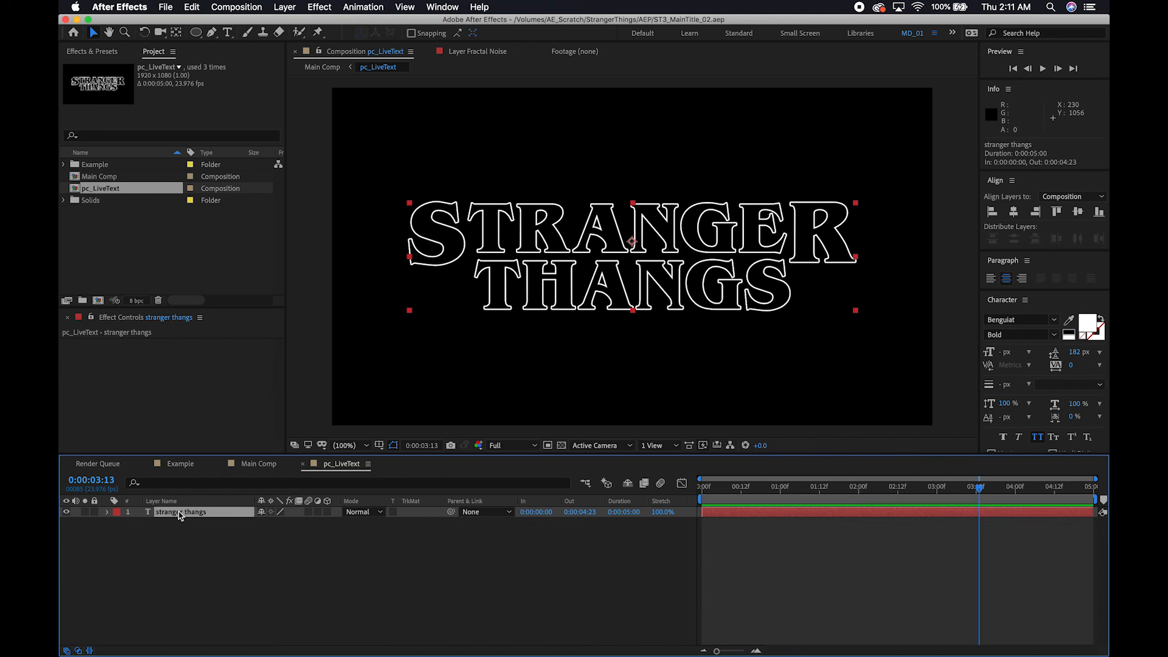
{"action": "key", "text": "super+d"}
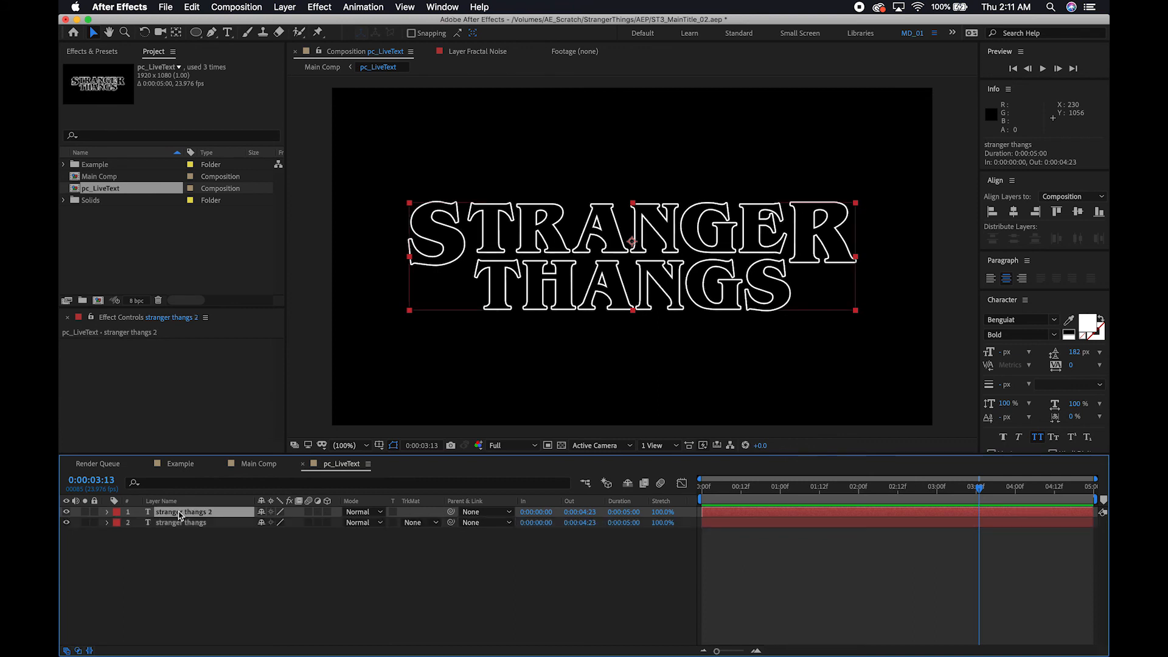
{"action": "left_click", "coordinate": [67, 522]}
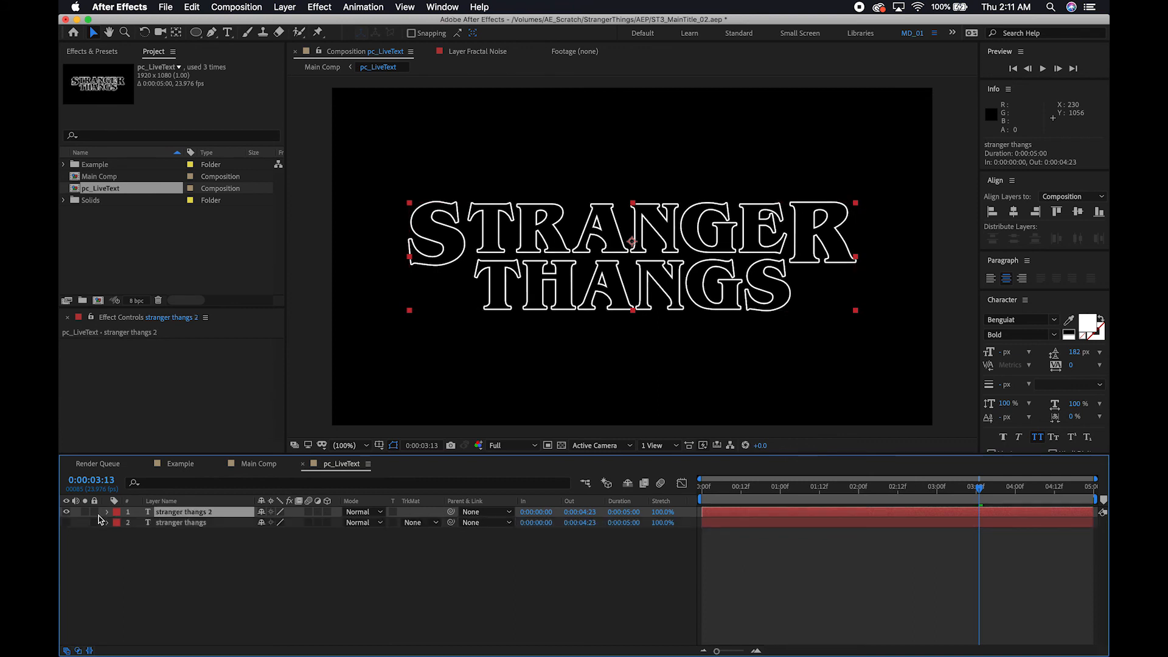
Replace the duplicated layer's text with MDIZZY and centre it horizontally and vertically in the composition.
{"action": "double_click", "coordinate": [187, 513]}
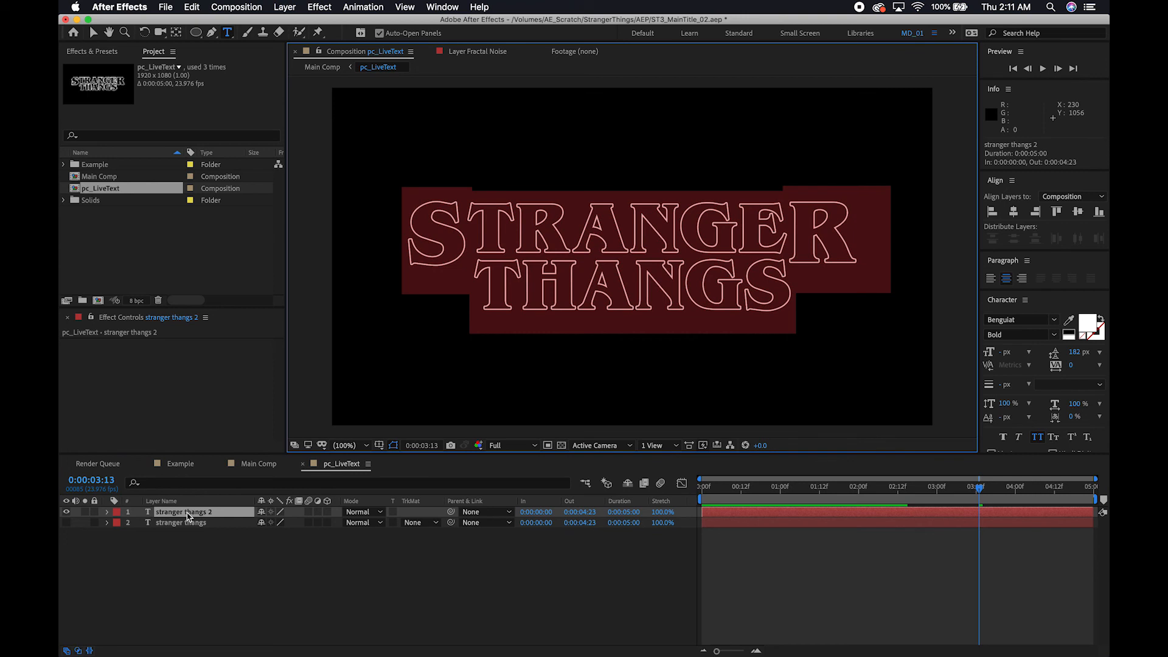
{"action": "type", "text": "MDIZZ"}
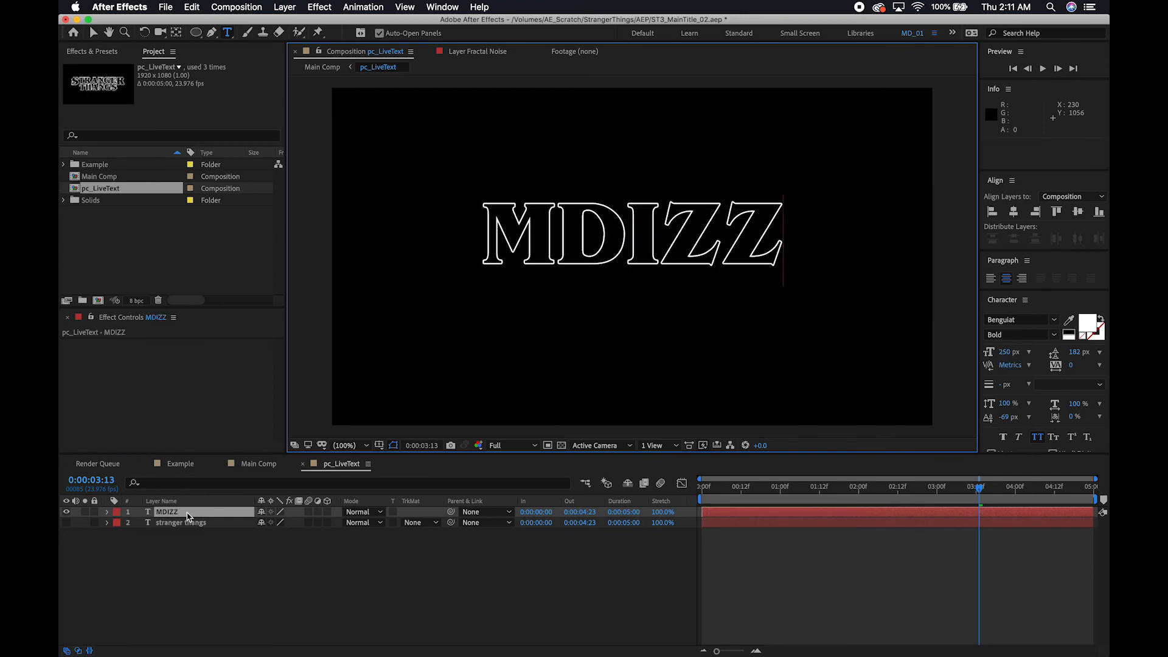
{"action": "type", "text": "Y"}
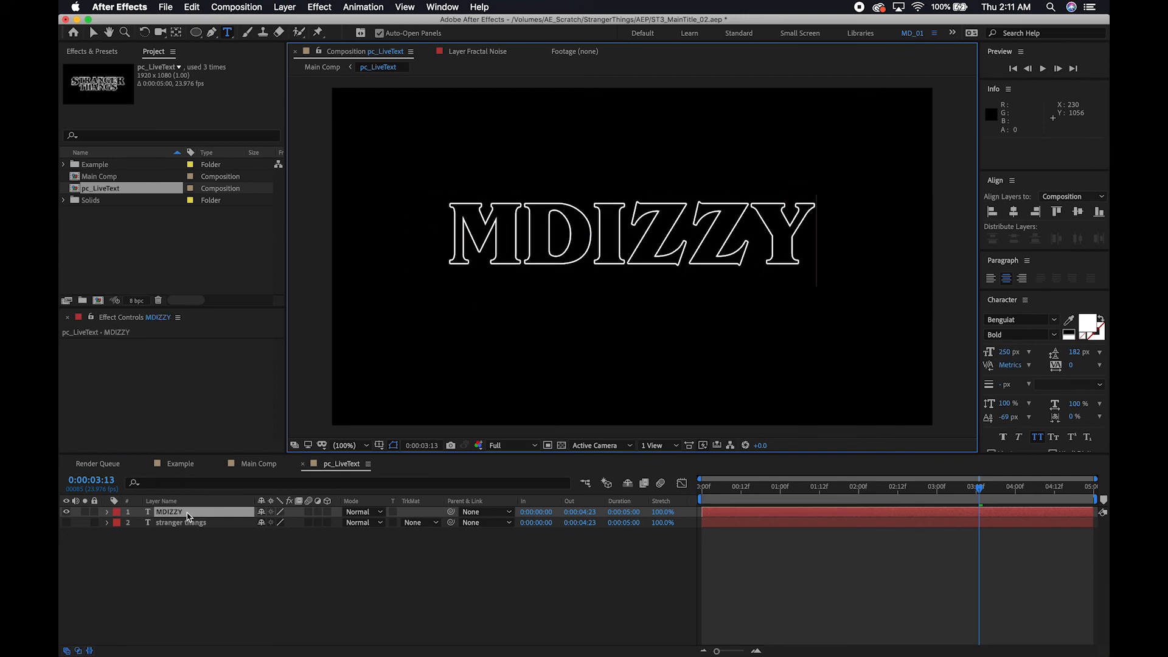
{"action": "left_click", "coordinate": [92, 32]}
{"action": "left_click", "coordinate": [1013, 211]}
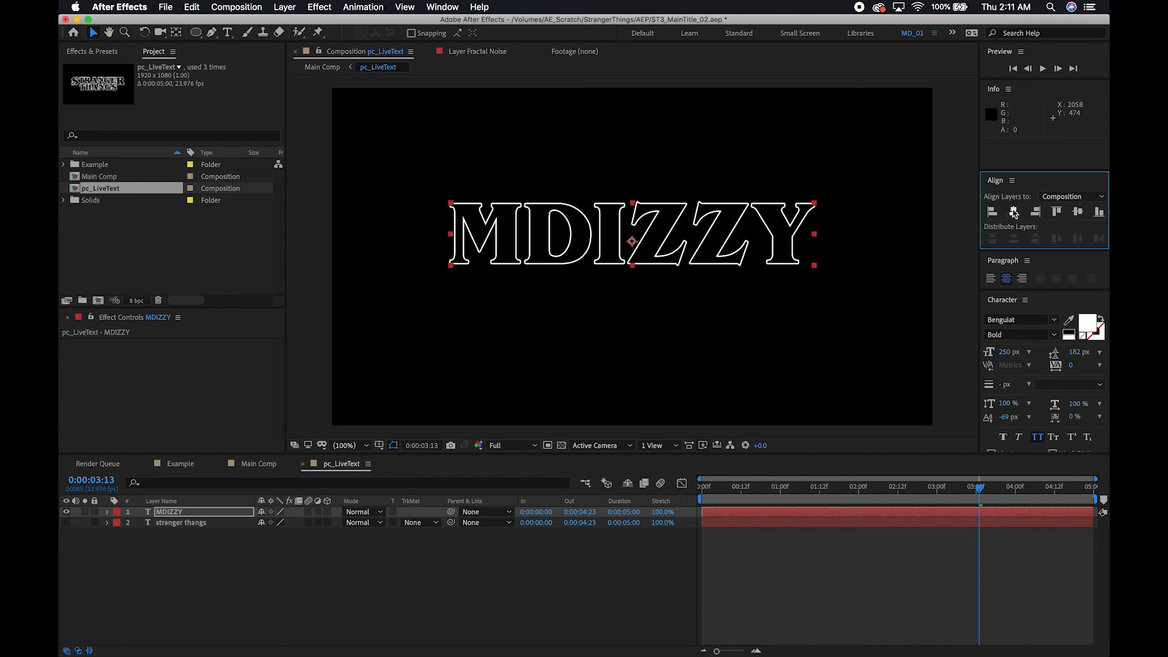
{"action": "left_click", "coordinate": [1077, 212]}
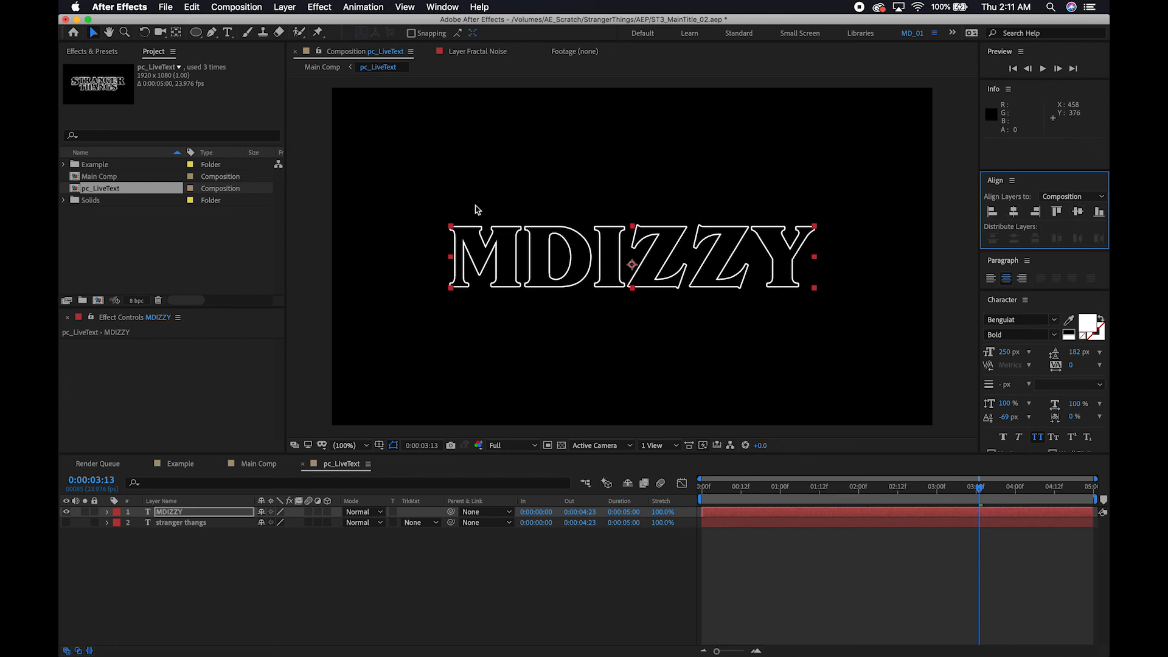
Add Medium Magenta Solid 2 from the Solids folder above the text in pc_LiveText and lower its opacity to 27%.
{"action": "left_click", "coordinate": [65, 201]}
{"action": "left_click", "coordinate": [116, 224]}
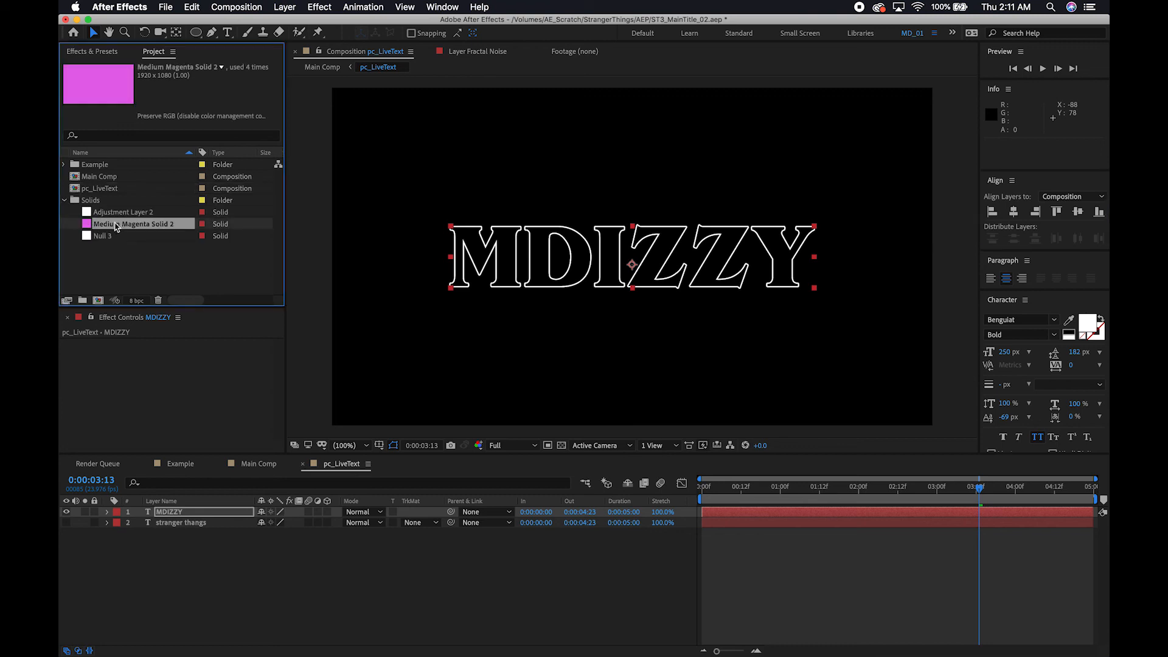
{"action": "key", "text": "super+slash"}
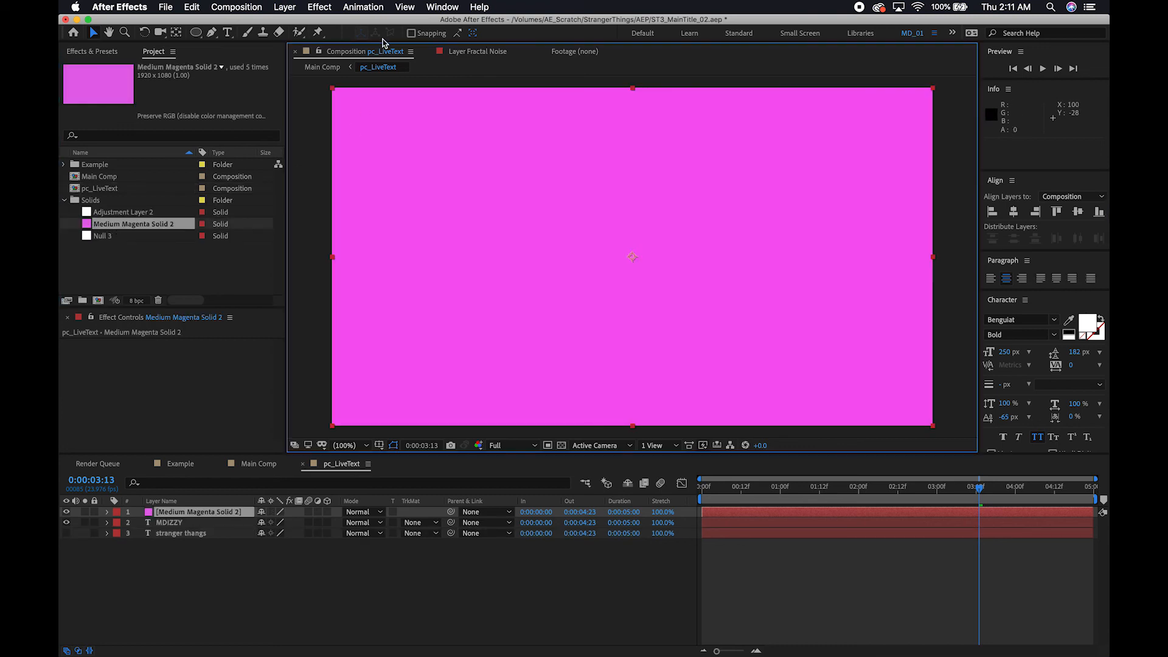
{"action": "left_click", "coordinate": [213, 513]}
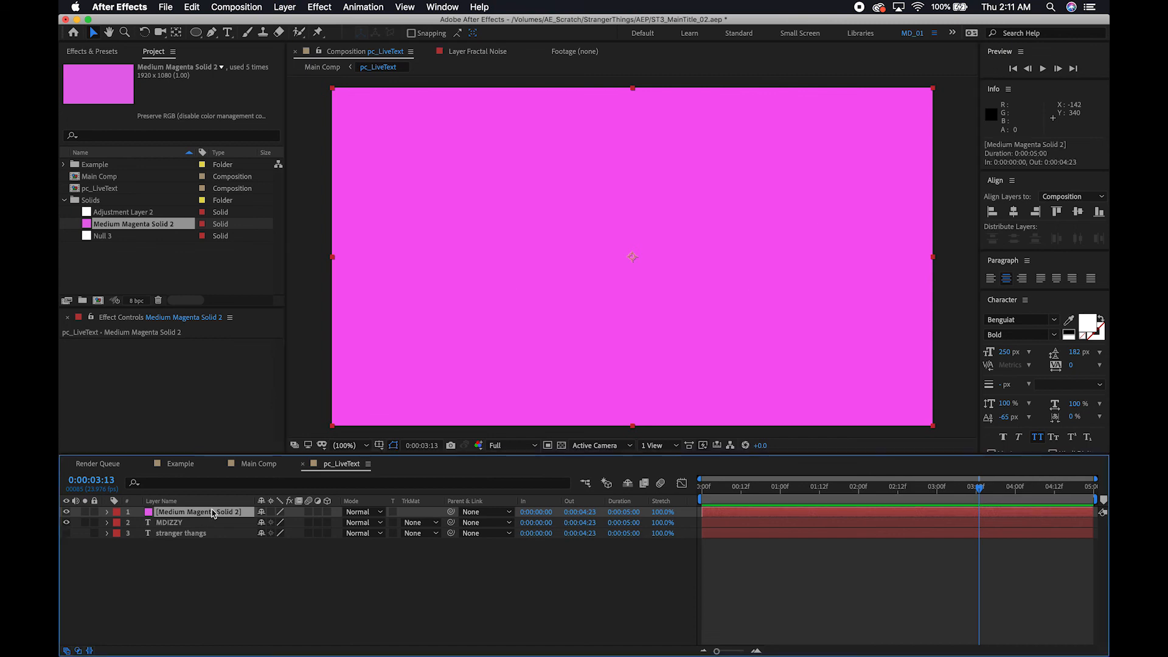
{"action": "key", "text": "t"}
{"action": "left_click_drag", "start_coordinate": [266, 523], "coordinate": [222, 523]}
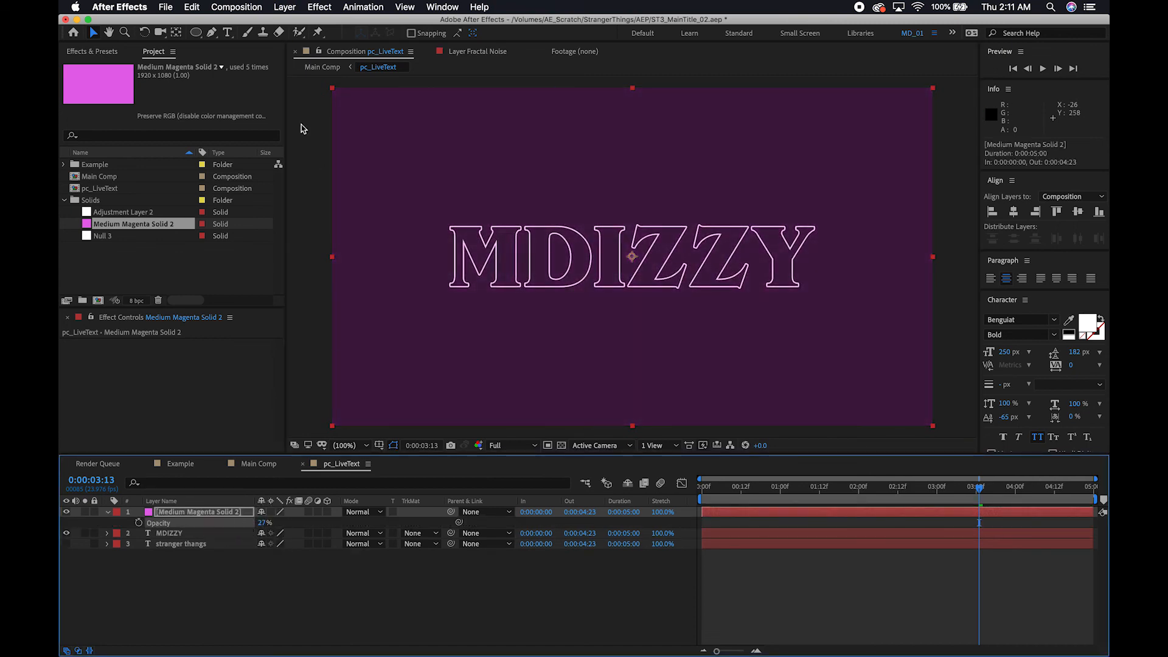
Add a full-frame rectangular mask to the magenta solid and shrink it to a thin horizontal bar just above the MDIZZY text.
{"action": "left_click", "coordinate": [195, 34]}
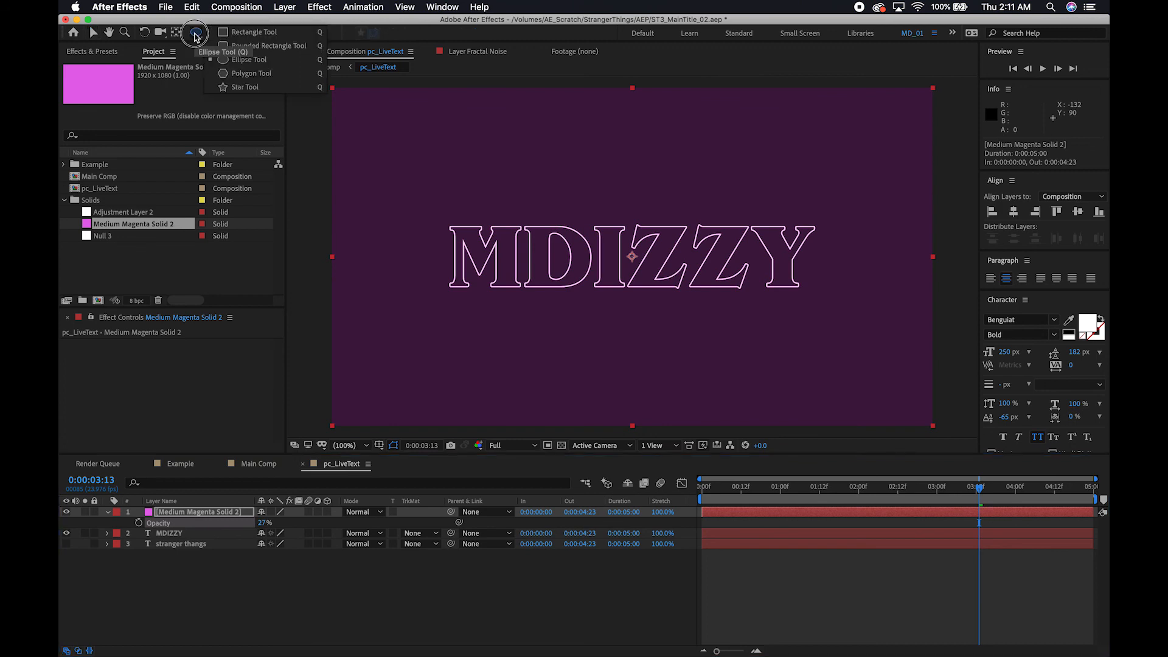
{"action": "left_click", "coordinate": [235, 31]}
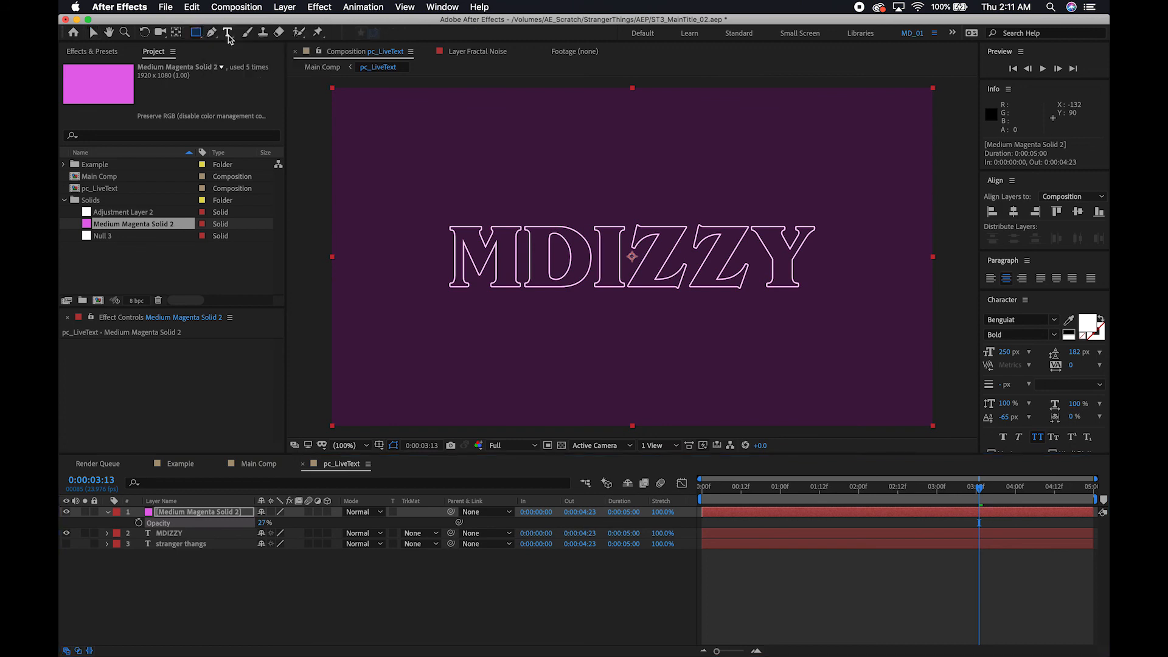
{"action": "double_click", "coordinate": [195, 34]}
{"action": "key", "text": "v"}
{"action": "double_click", "coordinate": [648, 89]}
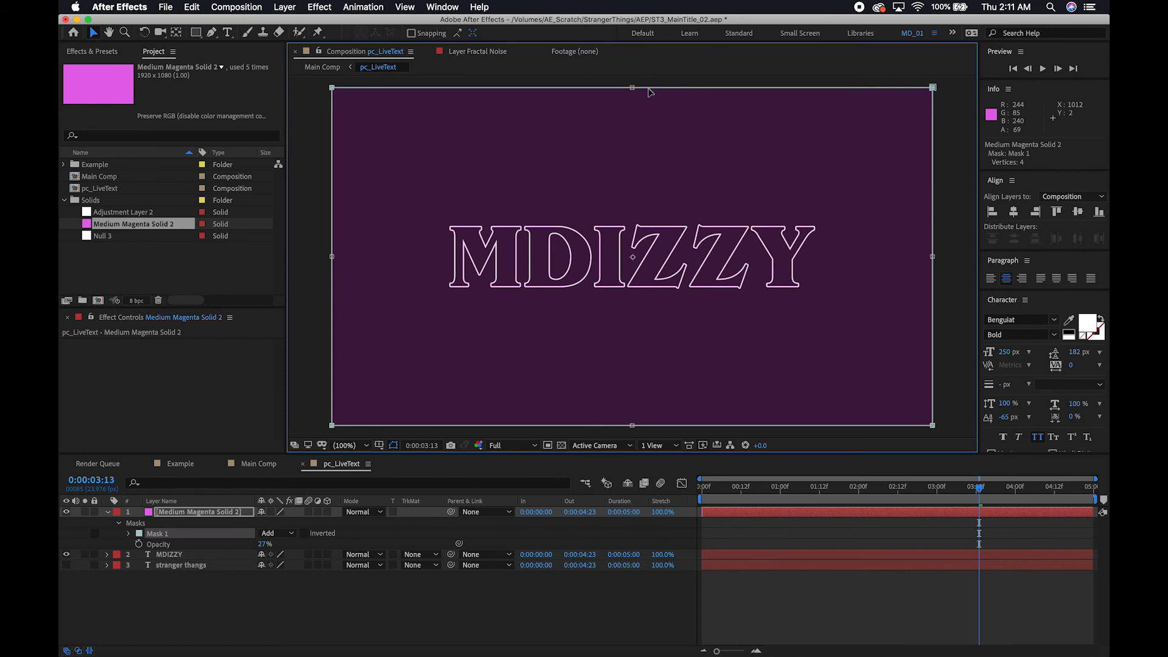
{"action": "left_click_drag", "start_coordinate": [631, 87], "coordinate": [632, 201]}
{"action": "left_click_drag", "start_coordinate": [631, 426], "coordinate": [631, 209]}
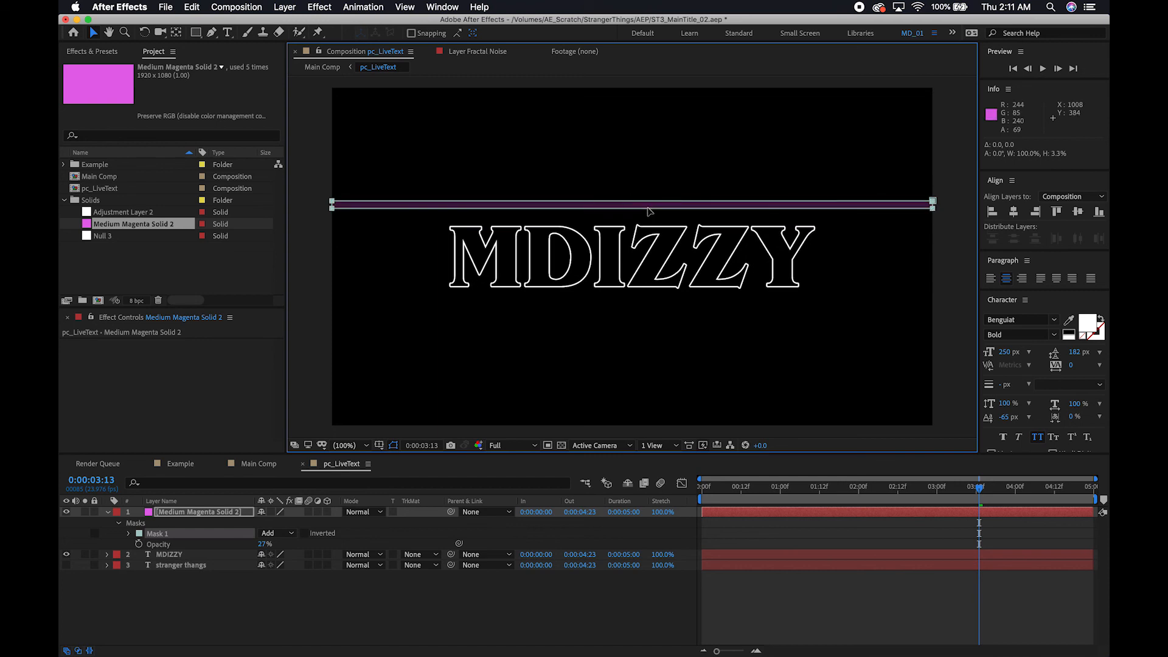
{"action": "left_click", "coordinate": [649, 208]}
{"action": "left_click_drag", "start_coordinate": [649, 207], "coordinate": [649, 214]}
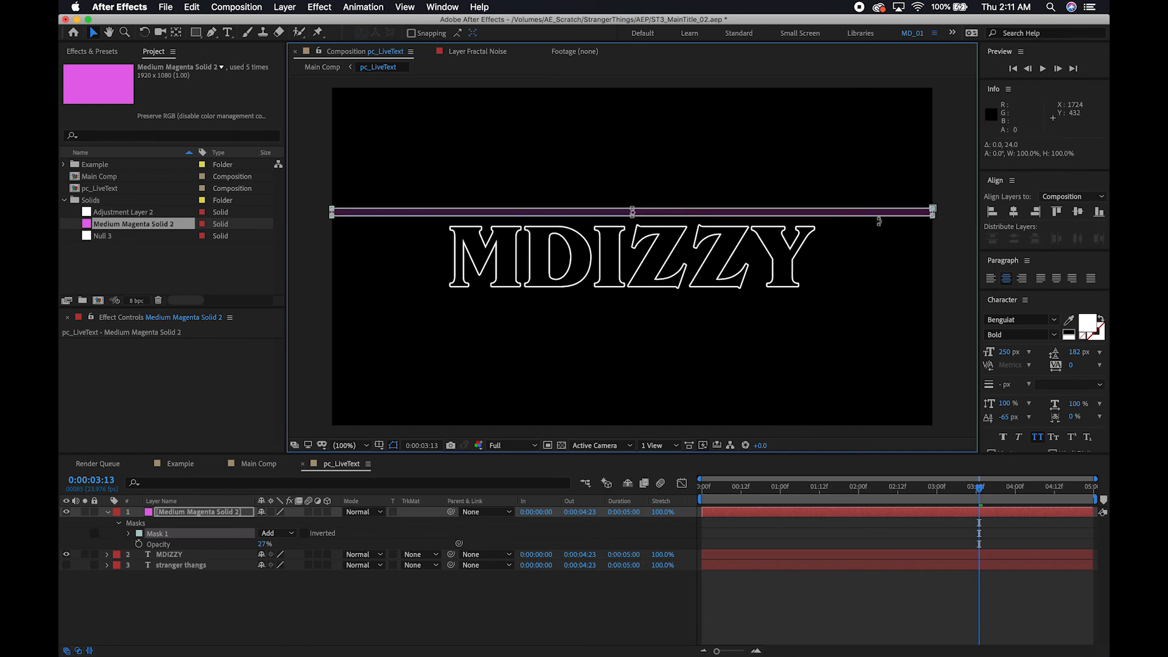
Narrow the bar mask from both ends to the width of the MDIZZY text and set the solid's opacity to 100%.
{"action": "left_click_drag", "start_coordinate": [934, 211], "coordinate": [817, 215]}
{"action": "left_click_drag", "start_coordinate": [332, 211], "coordinate": [448, 211]}
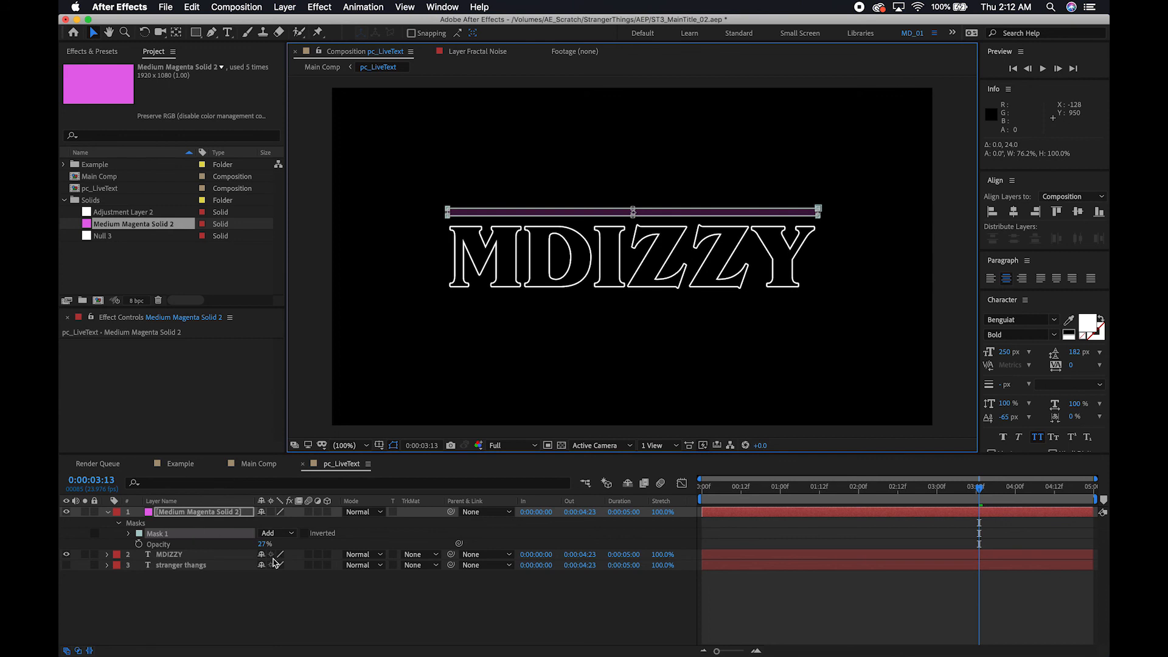
{"action": "left_click_drag", "start_coordinate": [264, 544], "coordinate": [426, 542]}
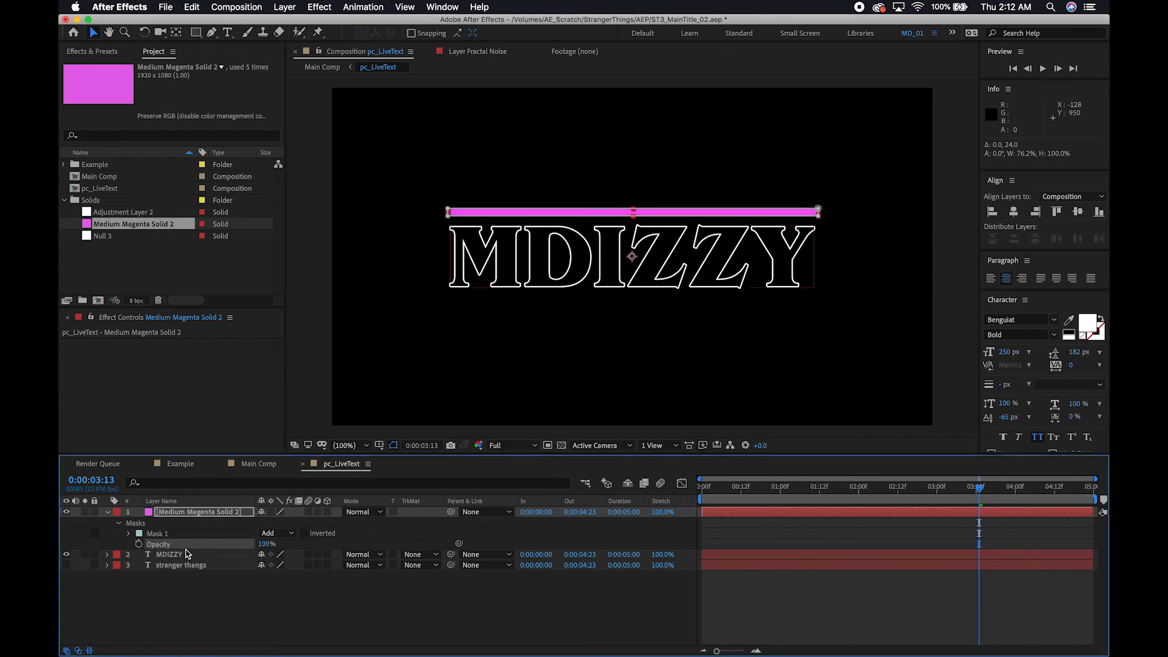
Copy the MDIZZY text layer's Layer Styles onto the Medium Magenta Solid 2 layer.
{"action": "left_click", "coordinate": [177, 555]}
{"action": "left_click", "coordinate": [108, 555]}
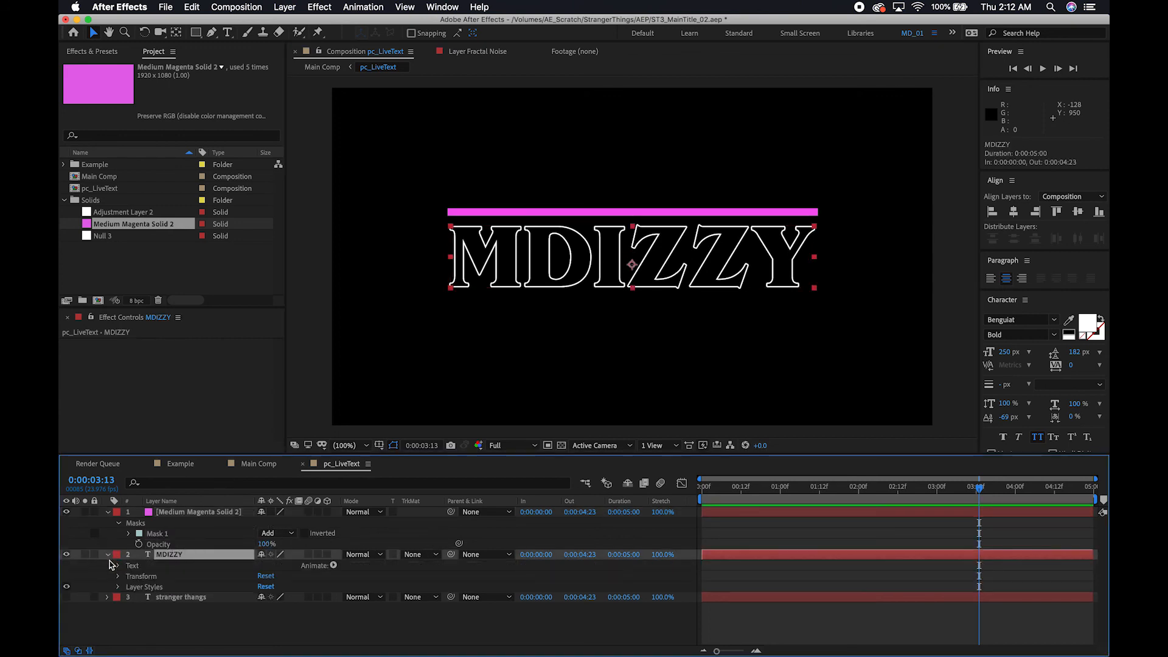
{"action": "left_click", "coordinate": [140, 587]}
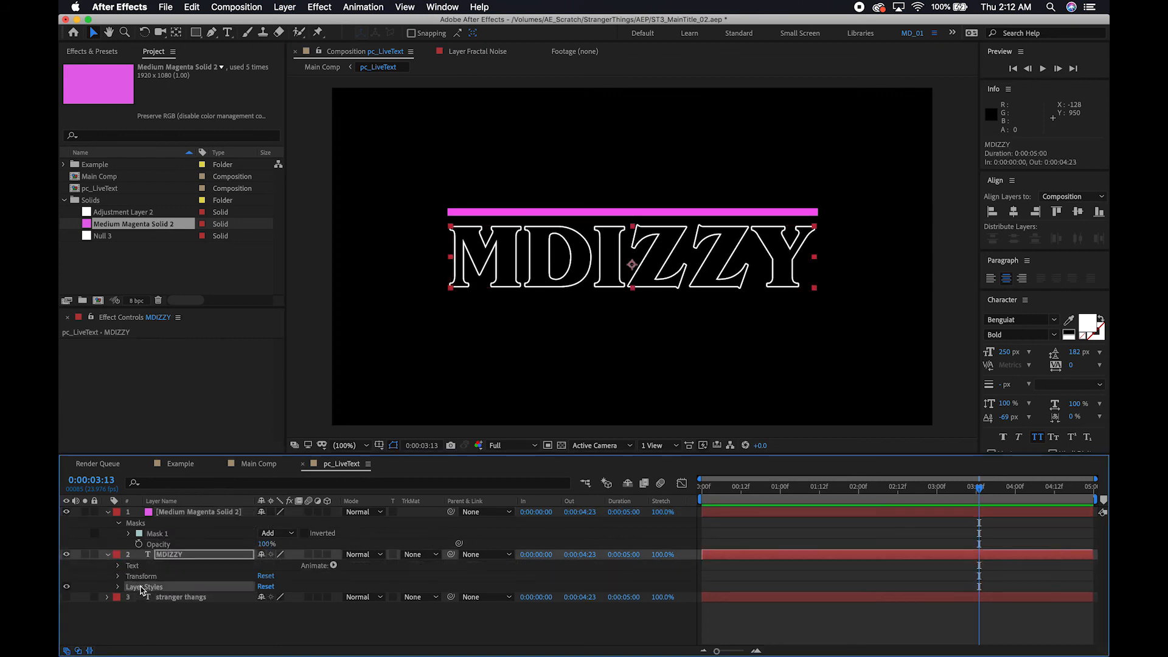
{"action": "left_click", "coordinate": [177, 513]}
{"action": "key", "text": "super+v"}
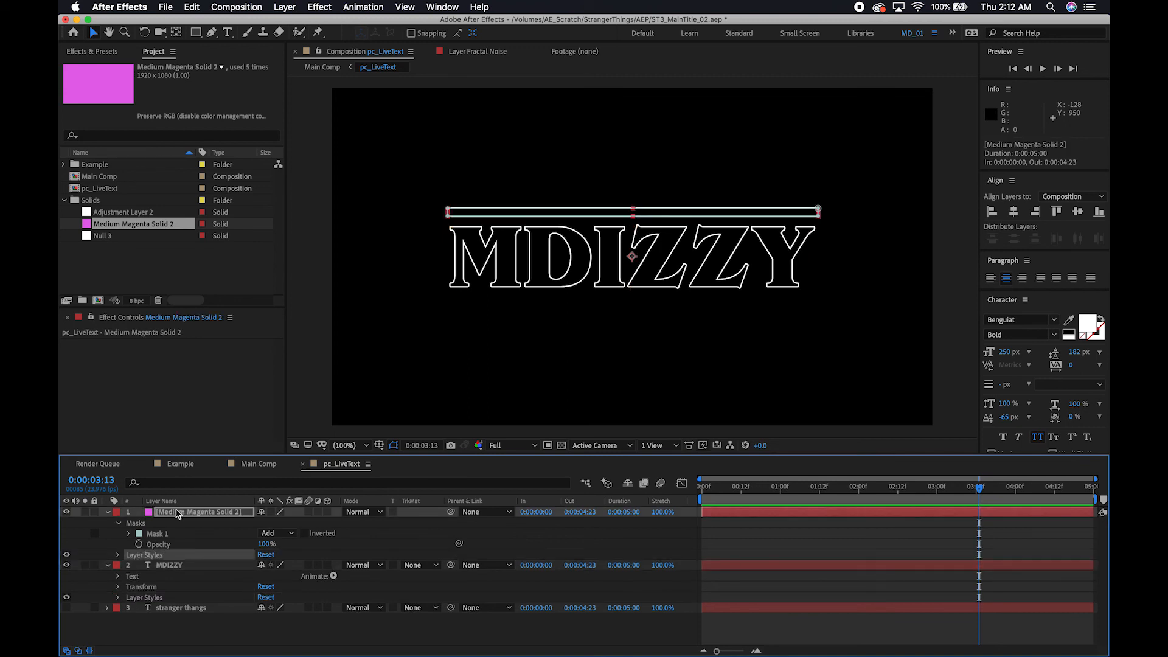
Duplicate the bar's solid layer and set the lower copy's Position to 960.0, 821.0, placing a bar beneath the text.
{"action": "left_click", "coordinate": [203, 515]}
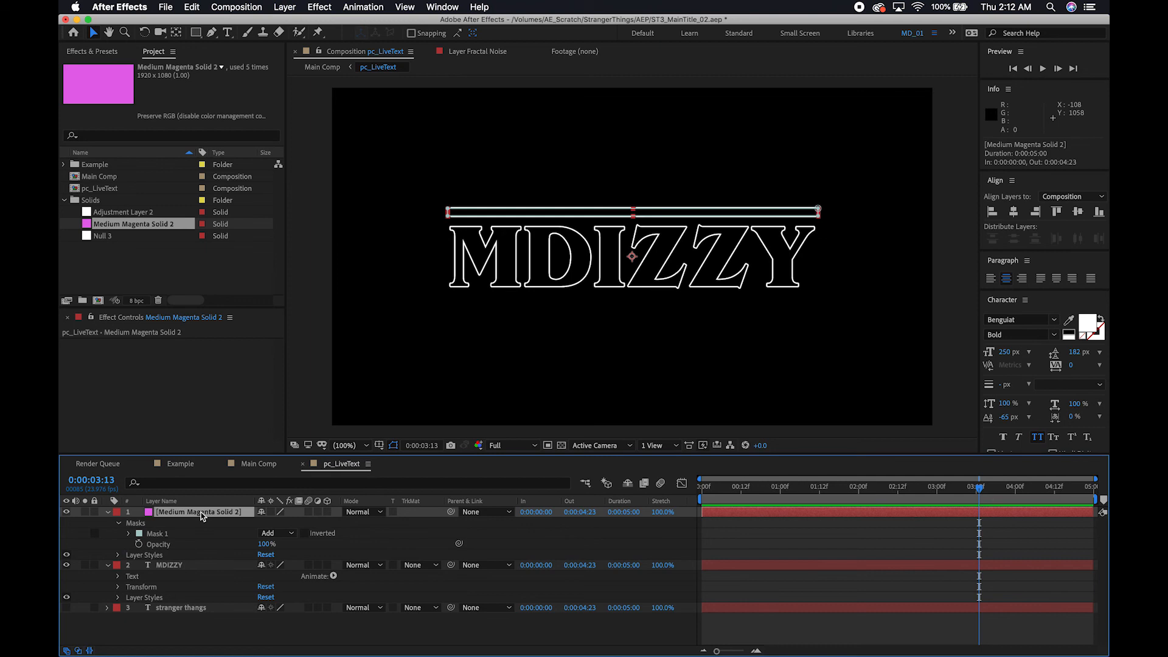
{"action": "key", "text": "super+d"}
{"action": "left_click", "coordinate": [192, 524]}
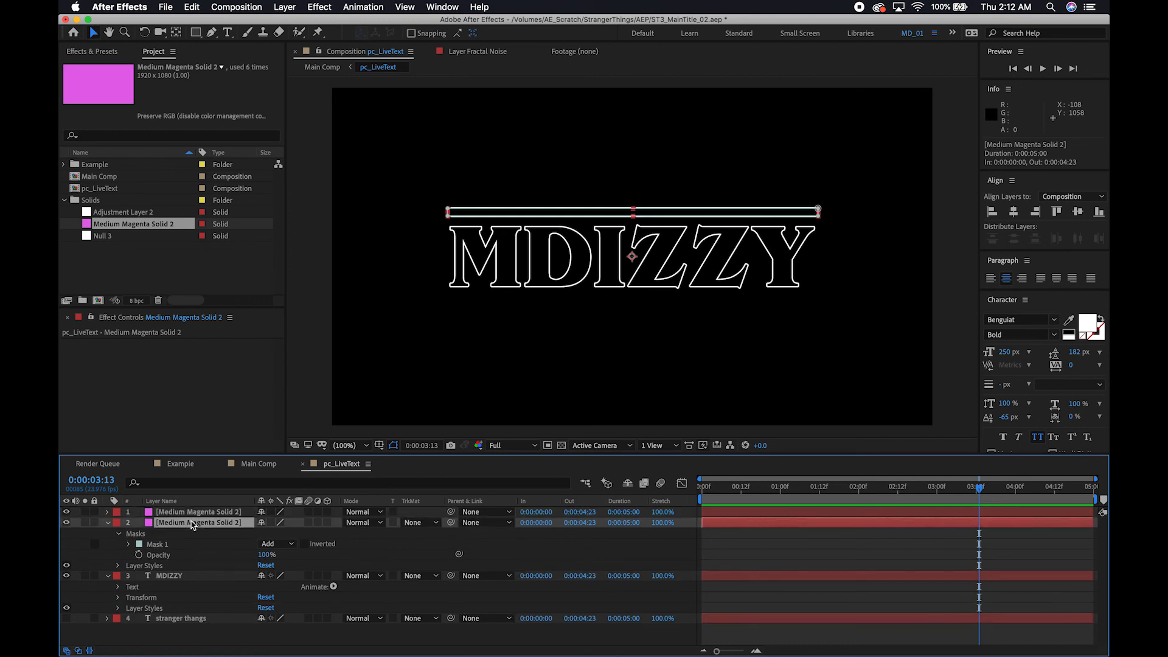
{"action": "key", "text": "p"}
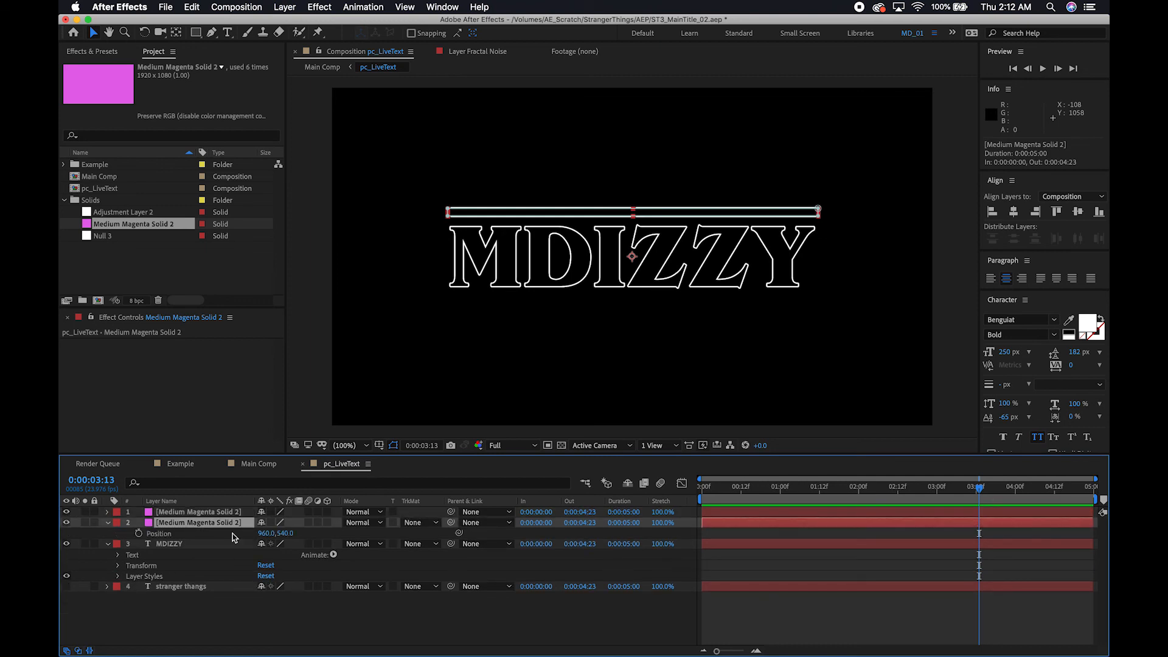
{"action": "left_click_drag", "start_coordinate": [285, 534], "coordinate": [456, 533]}
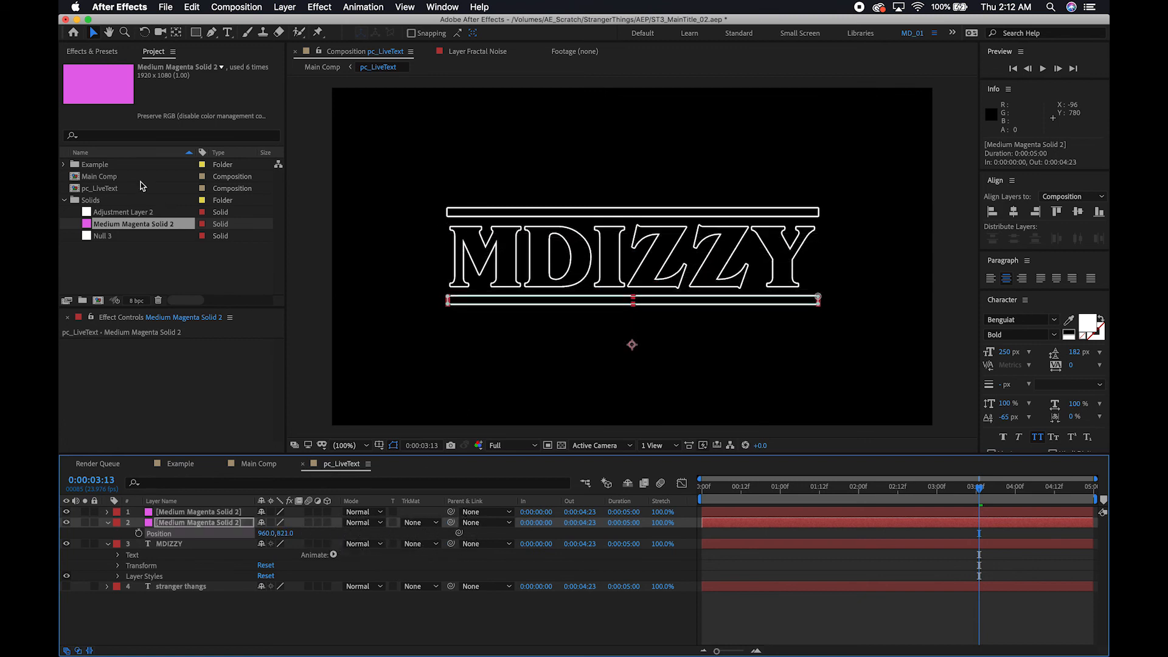
Inspect the new title with bars in Main Comp, comparing it with its source in the pc_LiveText precomp.
{"action": "double_click", "coordinate": [100, 177]}
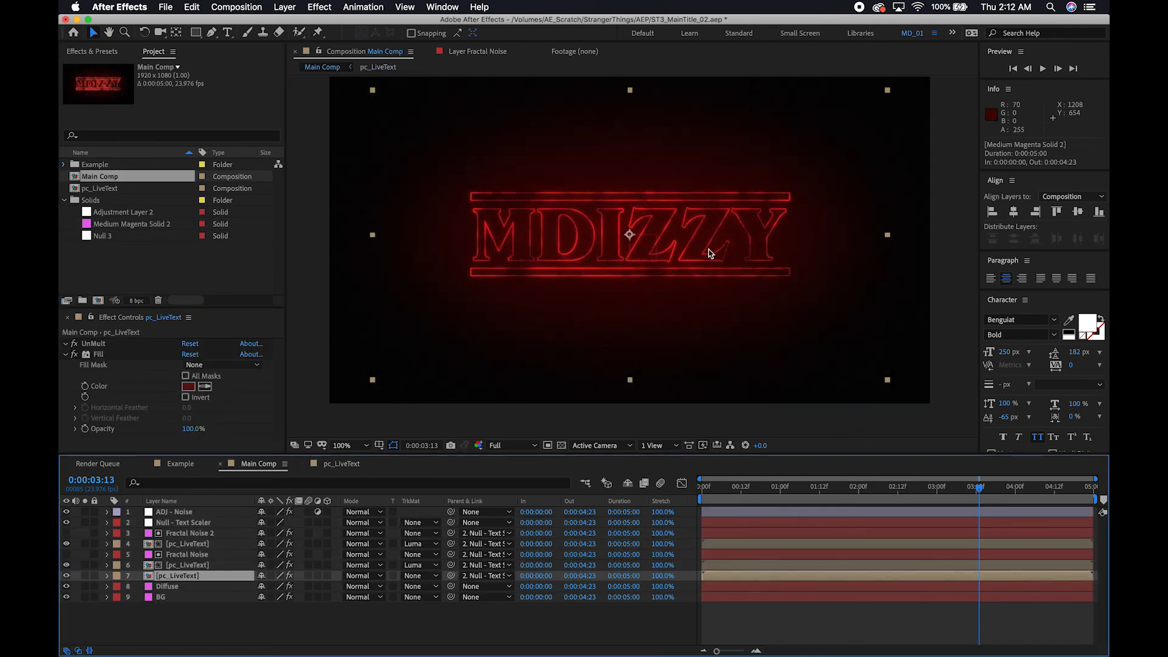
{"action": "left_click", "coordinate": [237, 640]}
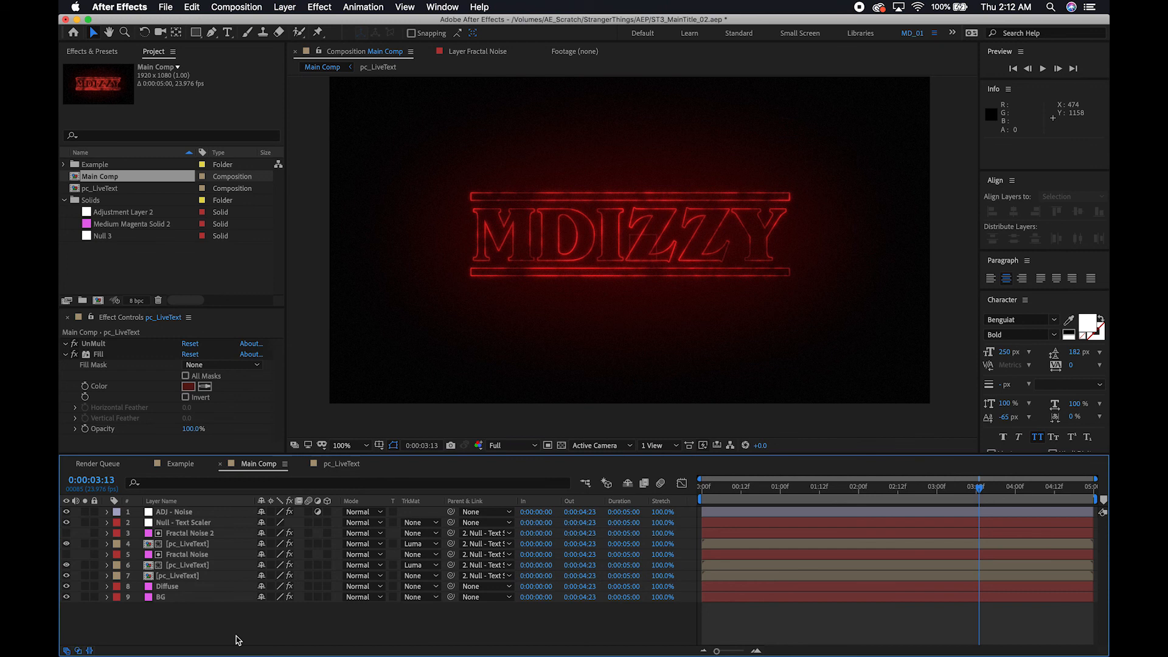
{"action": "left_click", "coordinate": [178, 576]}
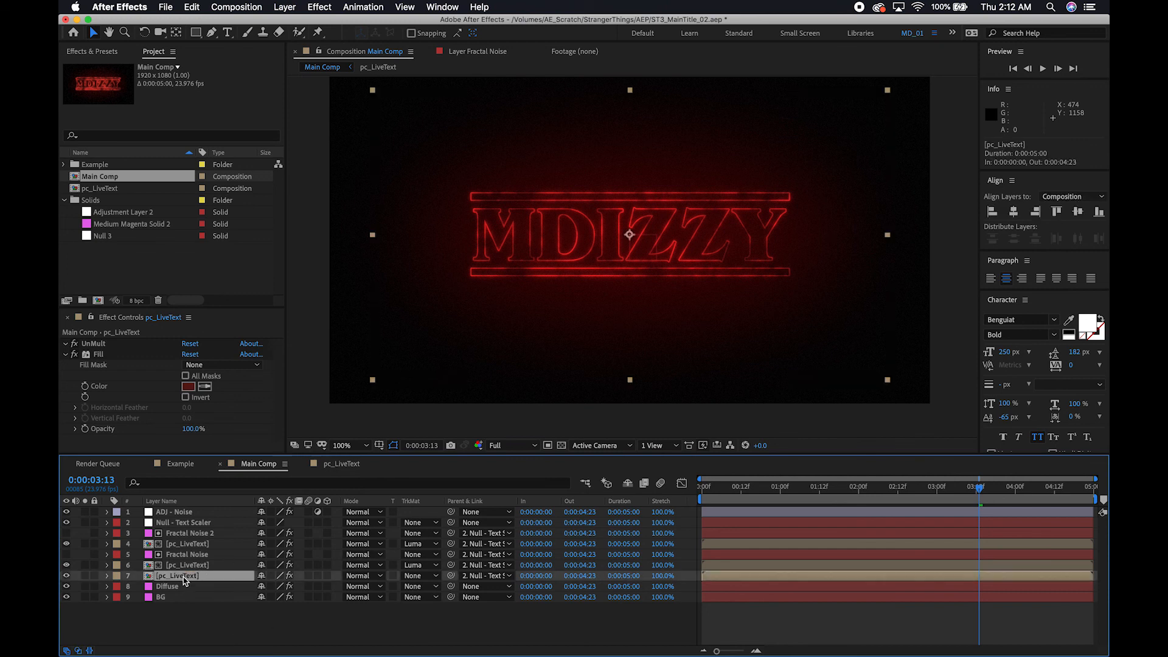
{"action": "double_click", "coordinate": [178, 576]}
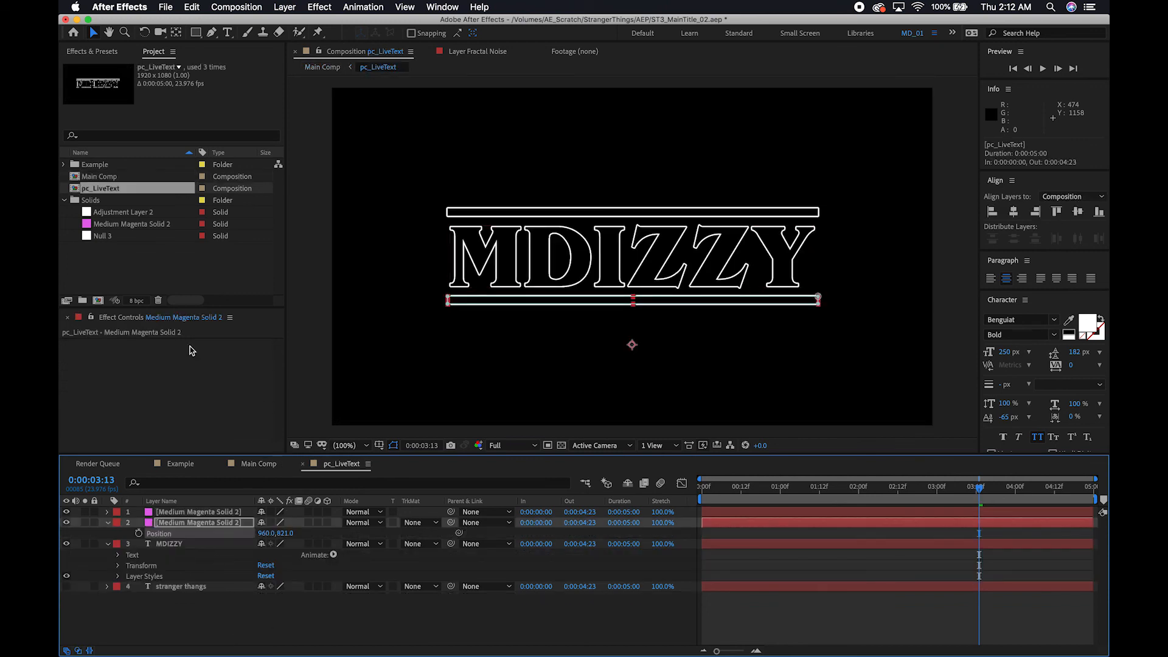
{"action": "double_click", "coordinate": [108, 178]}
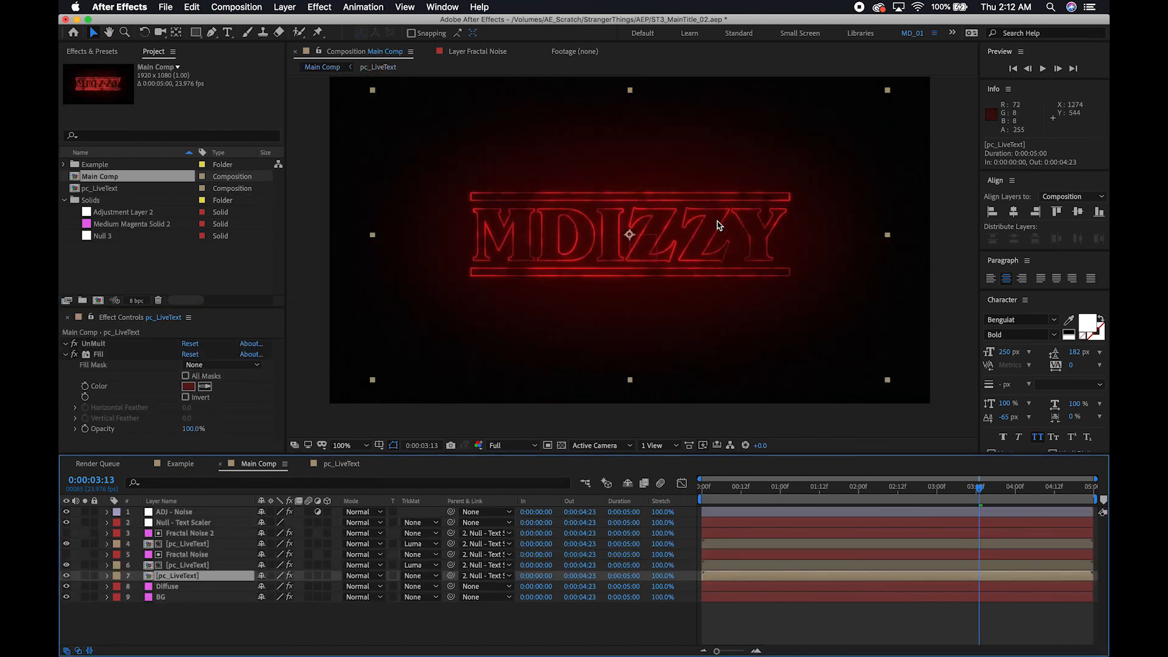
{"action": "left_click", "coordinate": [326, 621]}
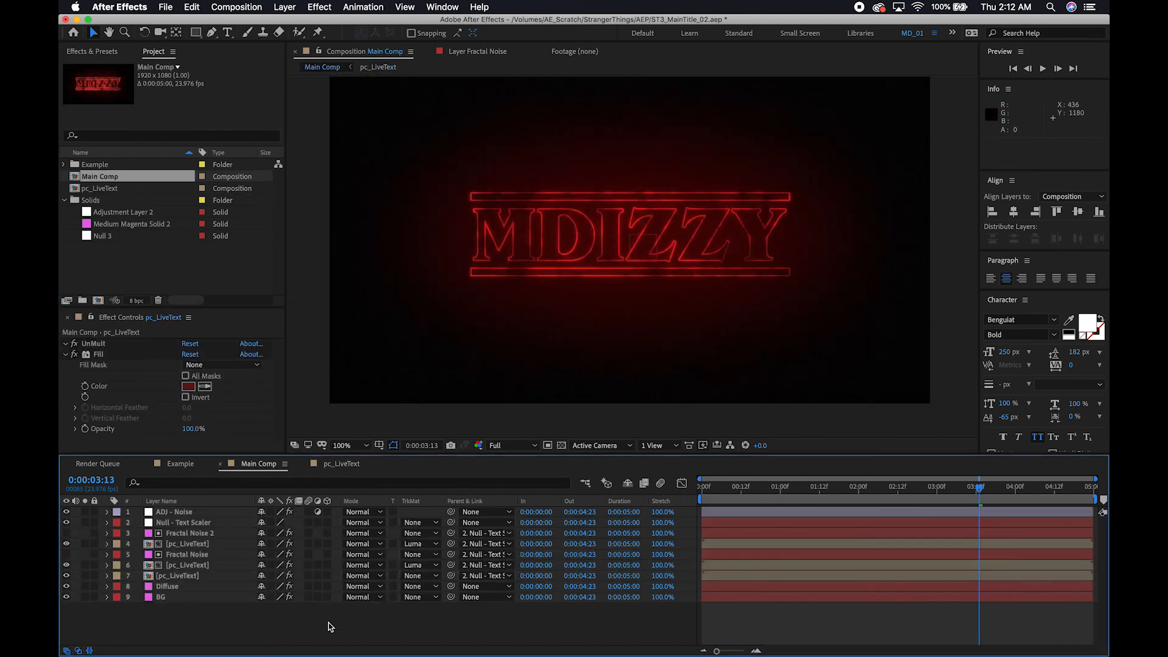